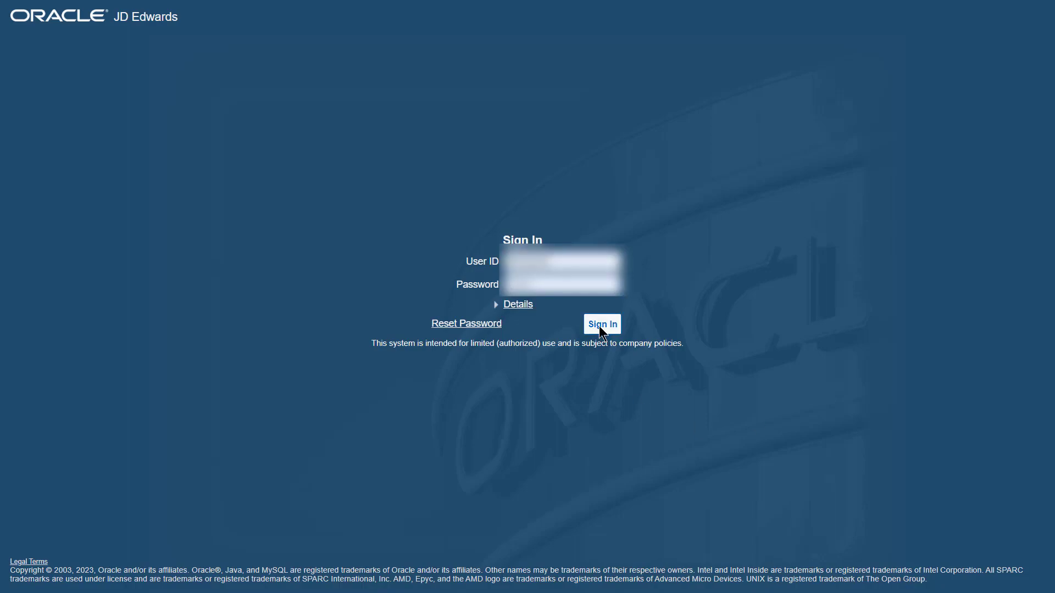
Sign in to JD Edwards and start a Process Recorder recording.
click(601, 324)
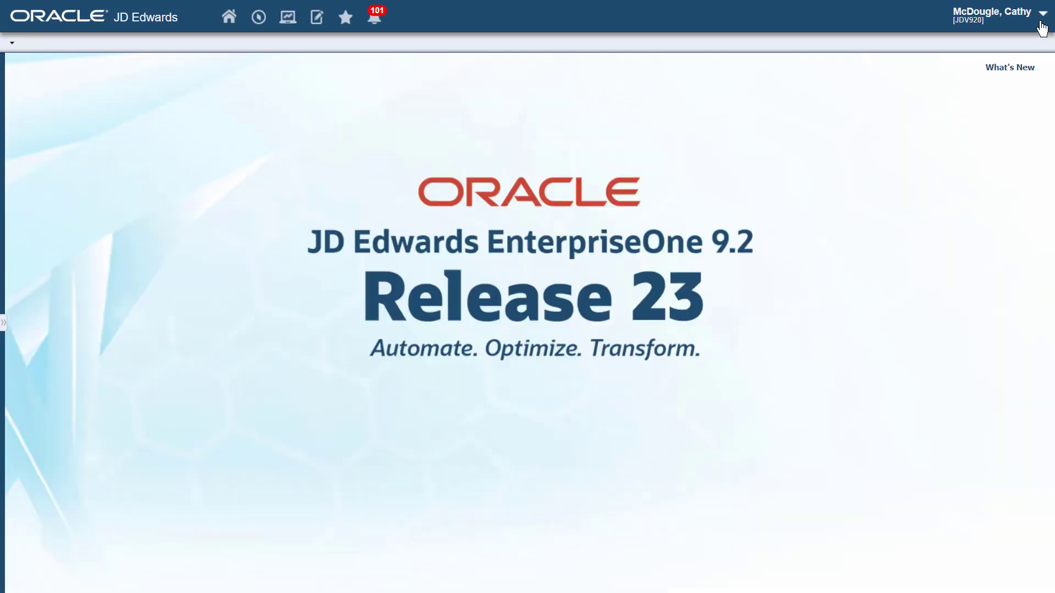
click(1041, 22)
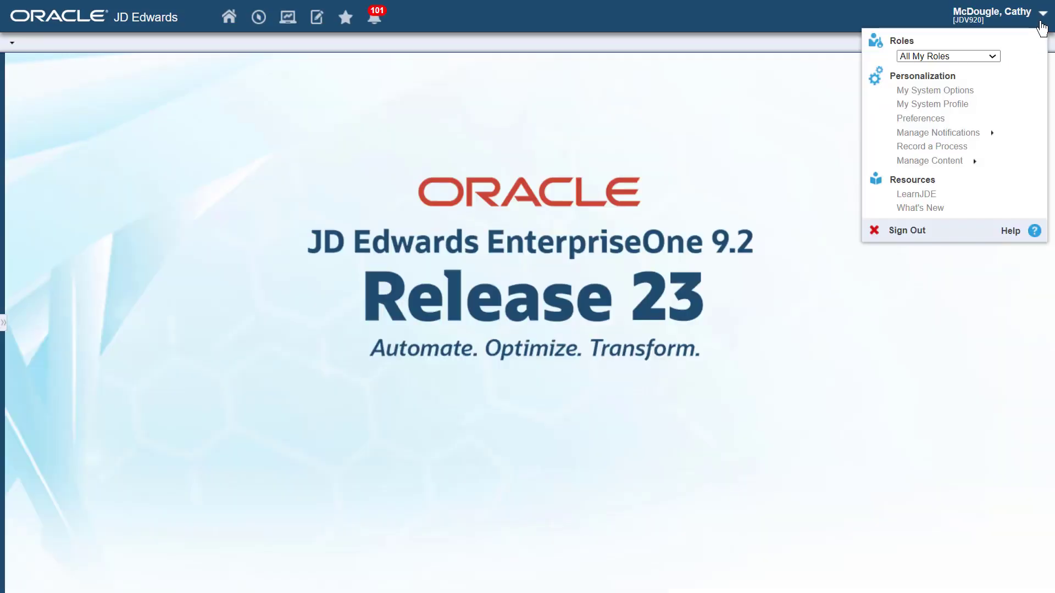
click(929, 146)
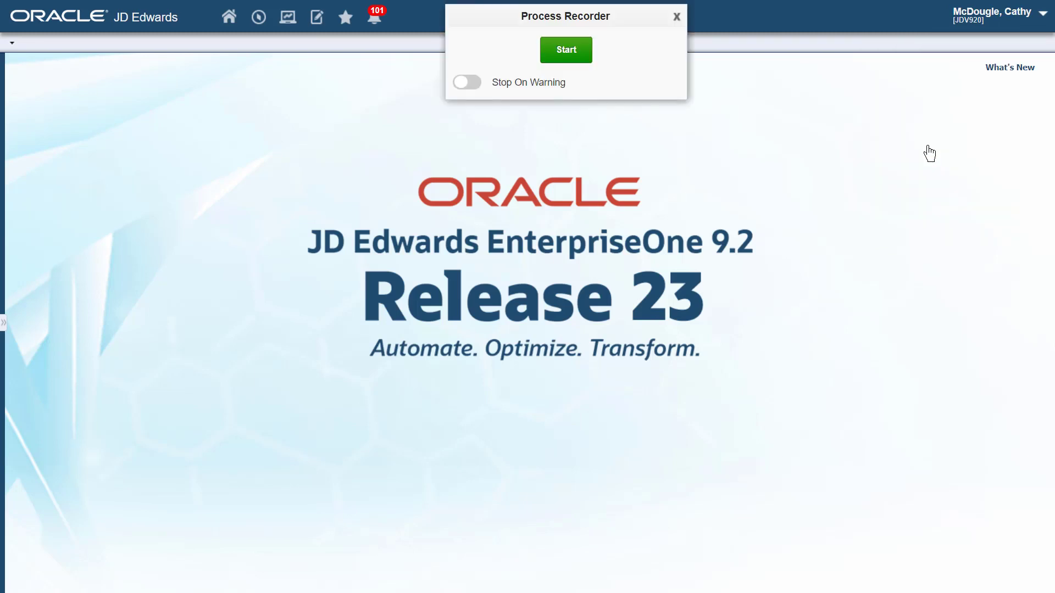
click(567, 60)
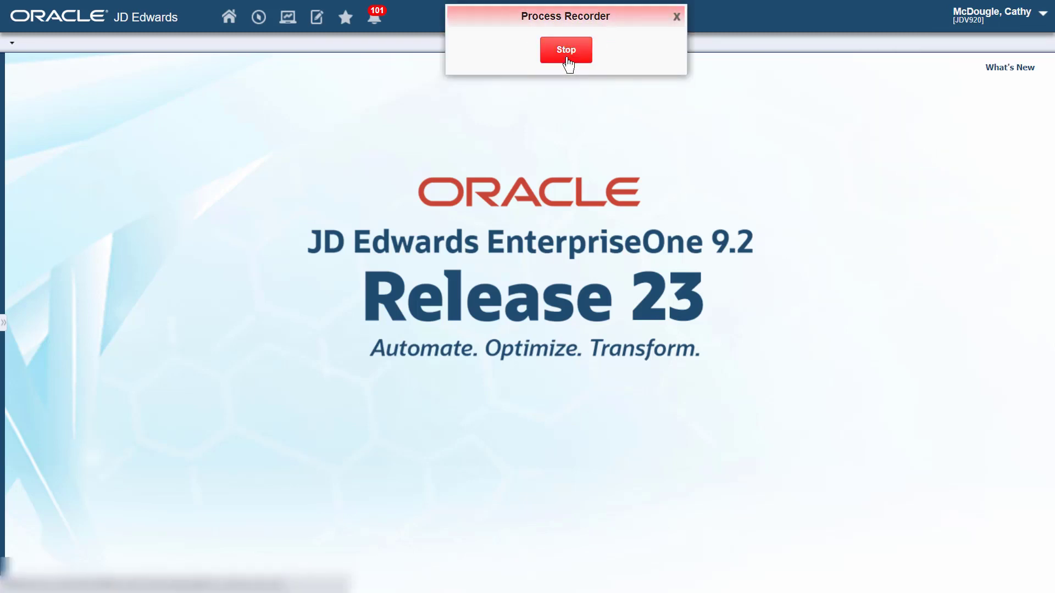
Launch P42101 Manage Existing Order from the Navigator fast path and begin a new order.
click(259, 19)
text(P4210)
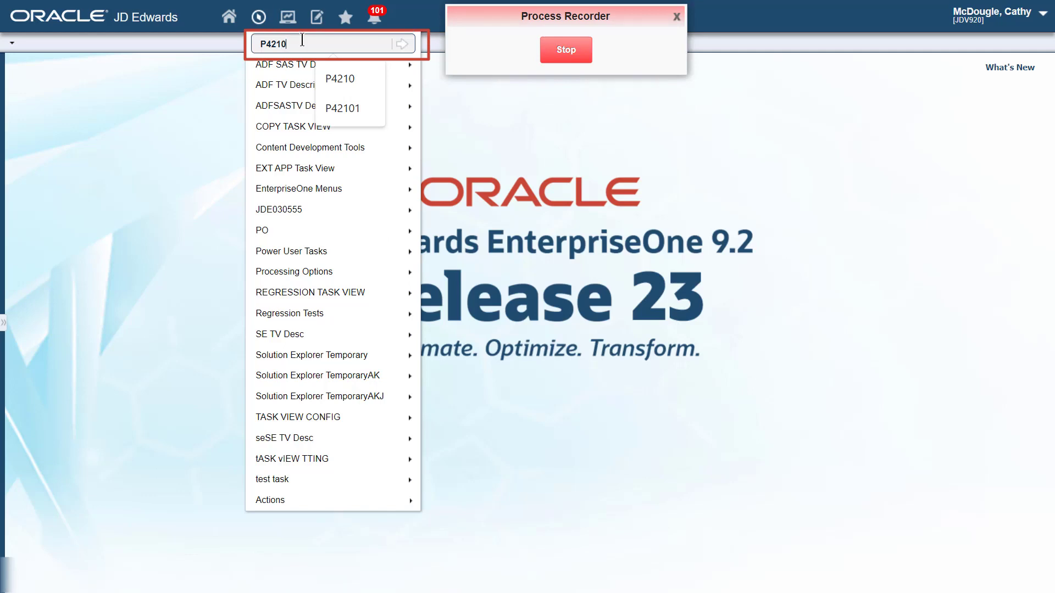
text(1)
click(403, 44)
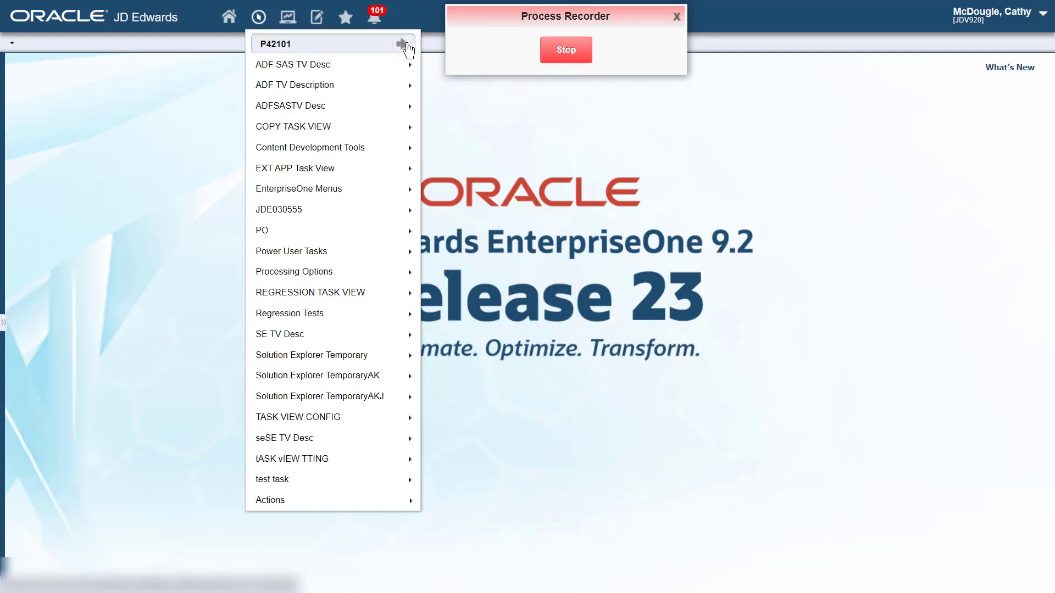
click(57, 83)
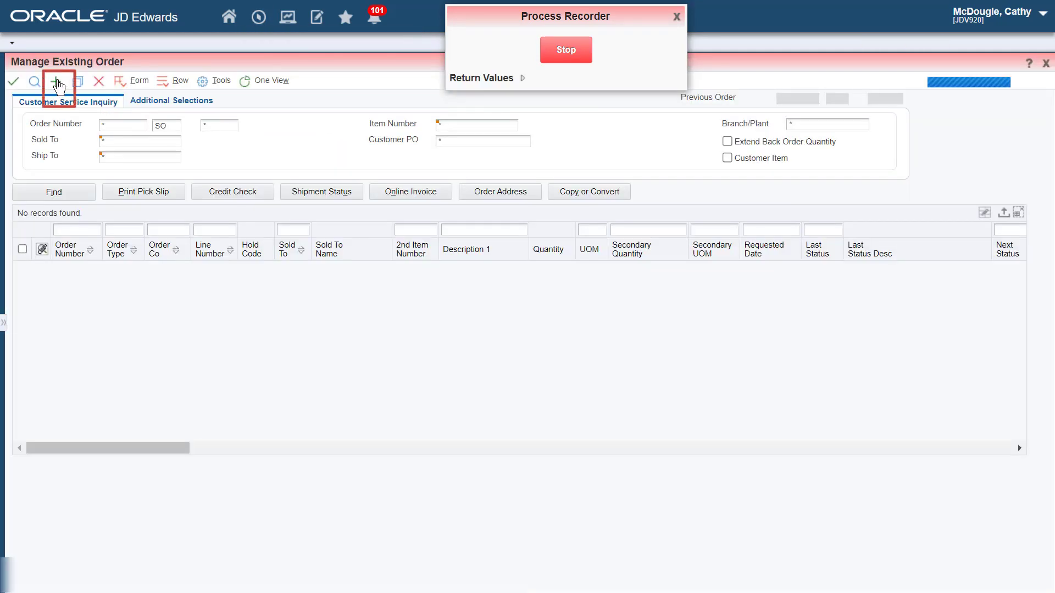
Fill the order header with the customer's Sold To and Ship To numbers and Branch/Plant 30.
text(4243)
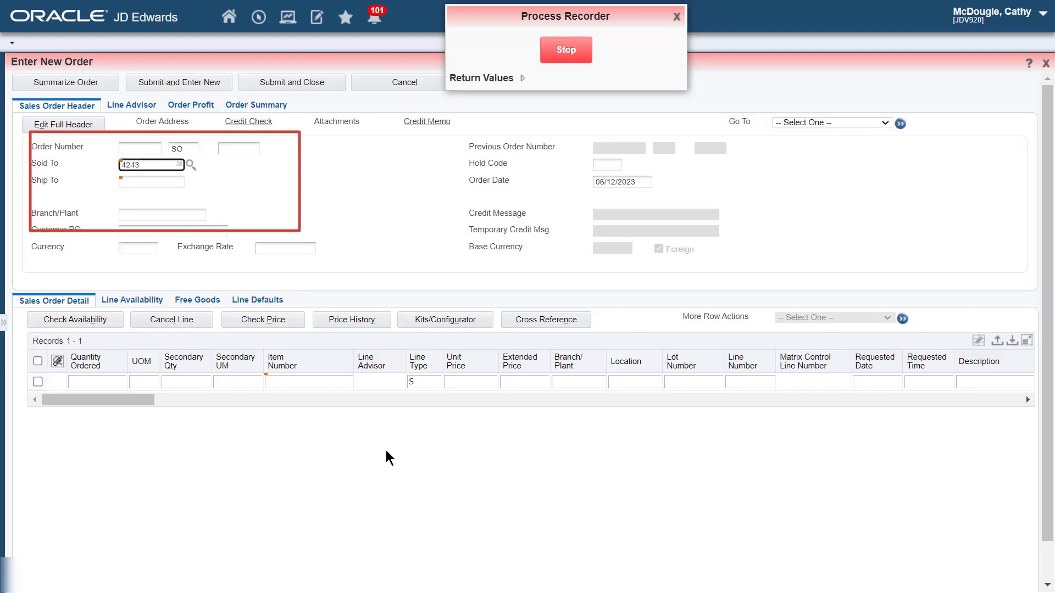
click(156, 182)
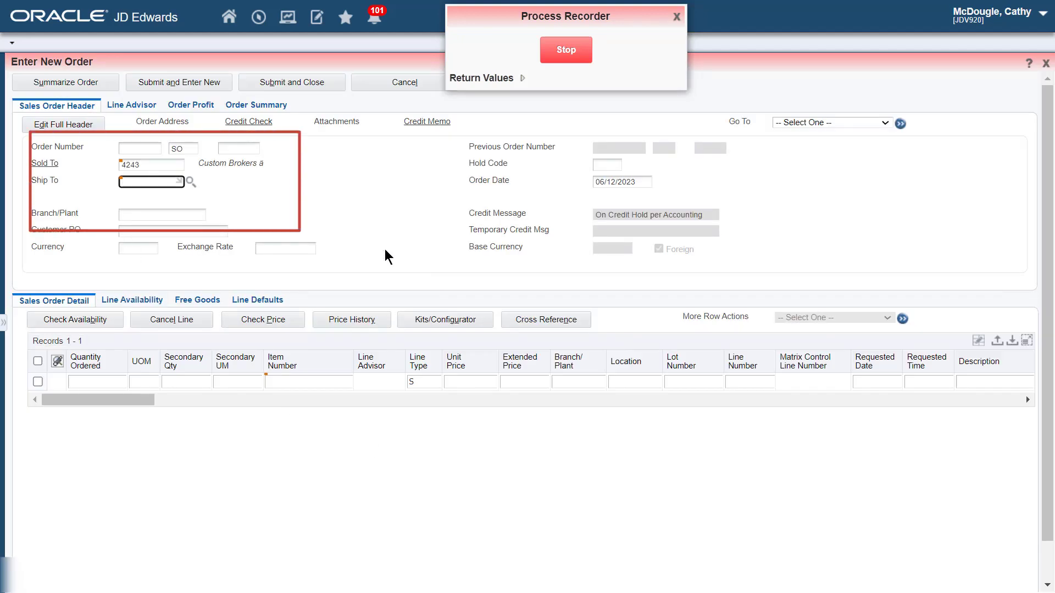
text(4243)
key(Tab)
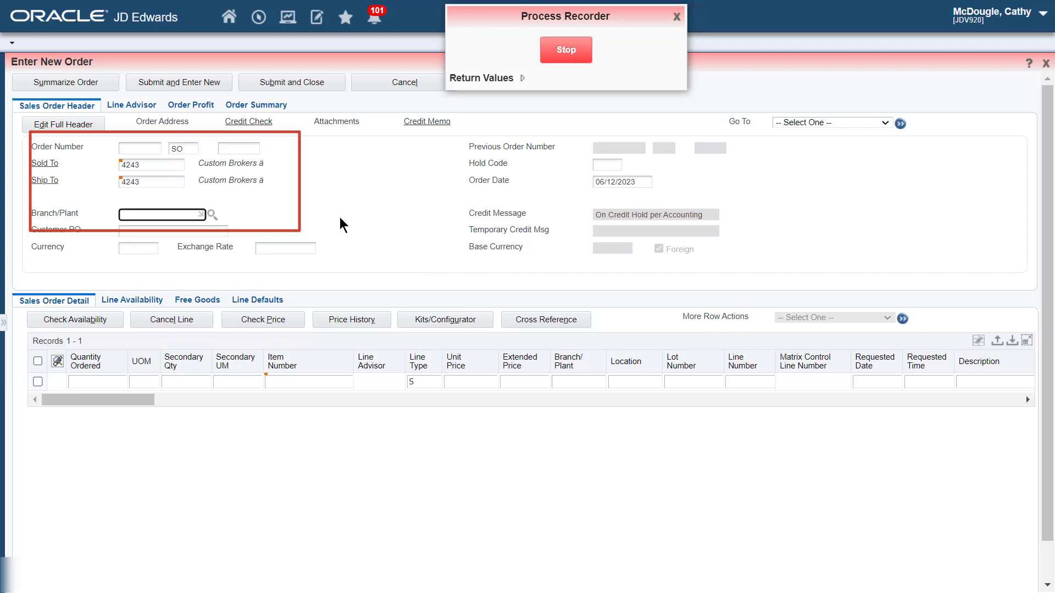
text(30)
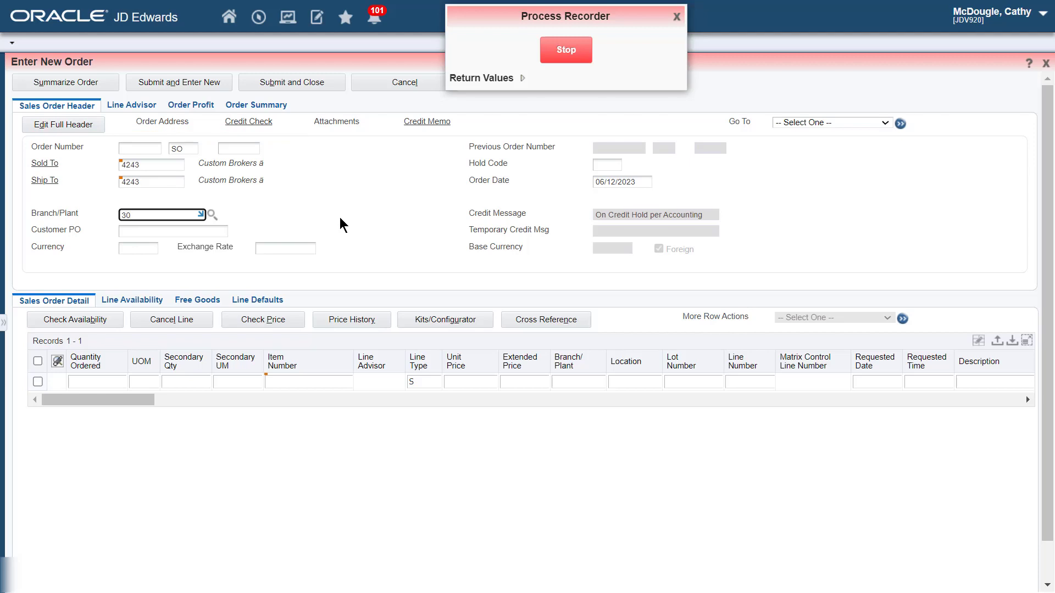
Add order lines for 1 of item 210 and 2 of item 220, then submit and close.
click(98, 382)
text(1)
click(290, 380)
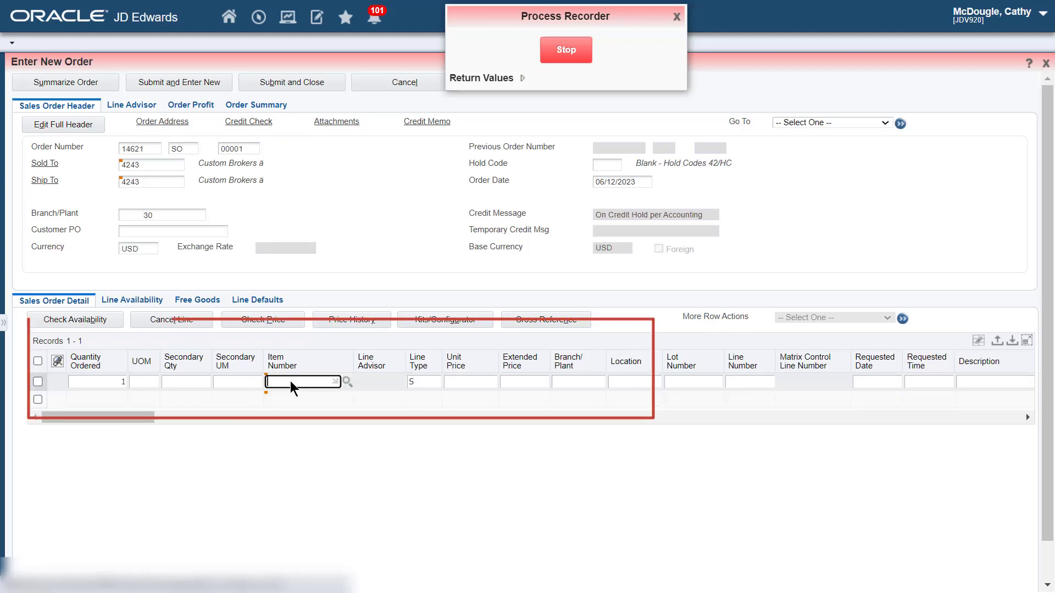
text(210)
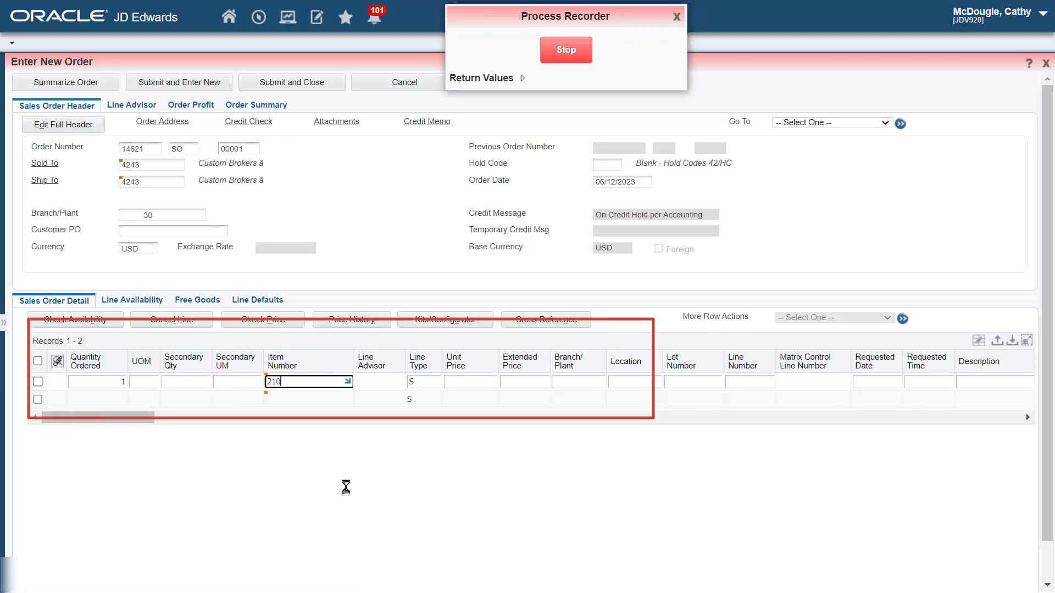
key(Return)
text(2)
click(303, 400)
text(220)
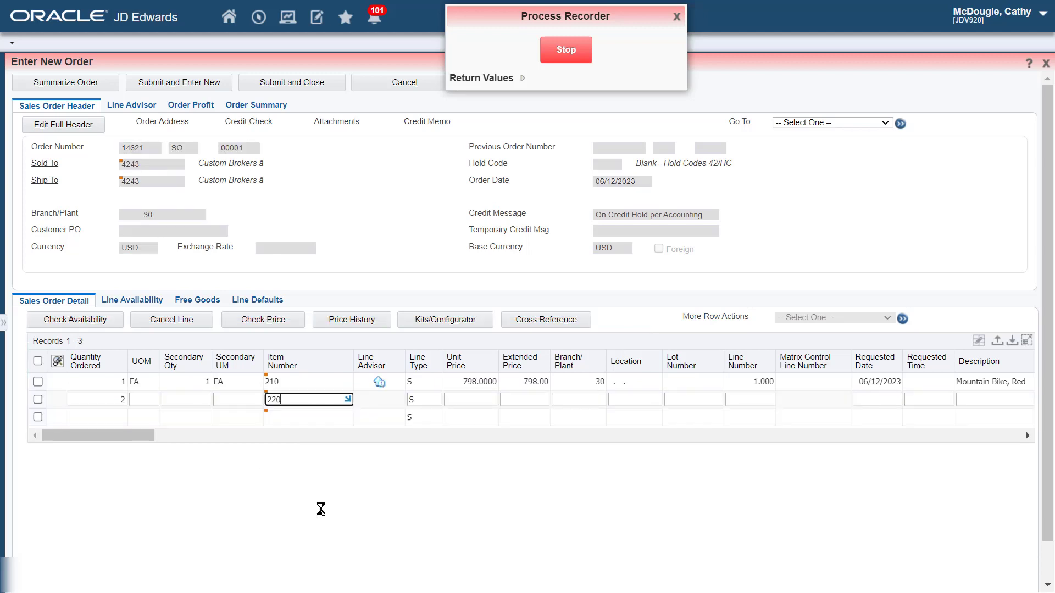
click(312, 87)
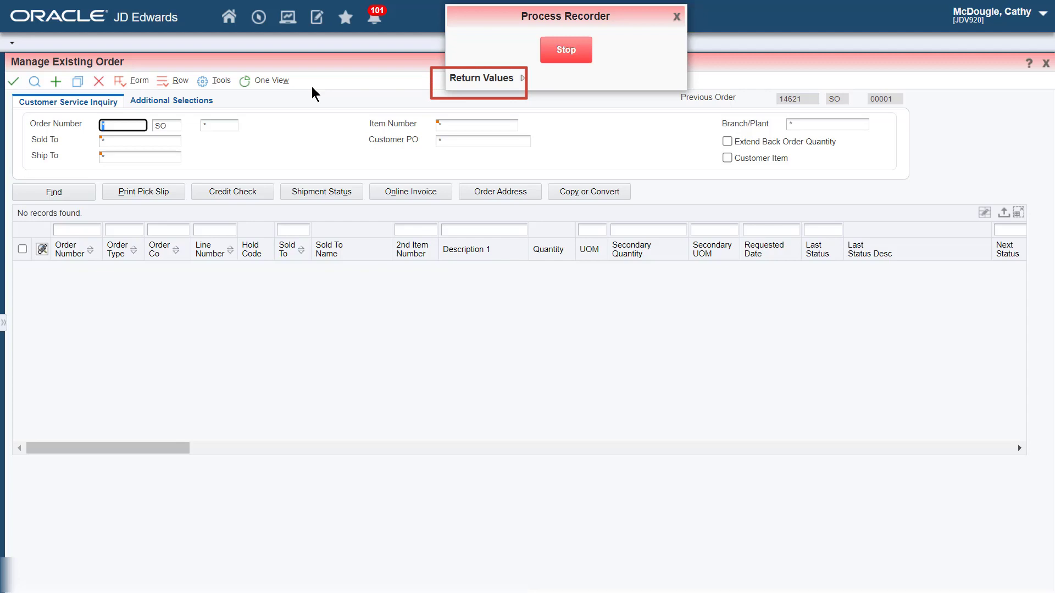
Capture the Previous Order number, type and company as the recording's return values.
click(488, 79)
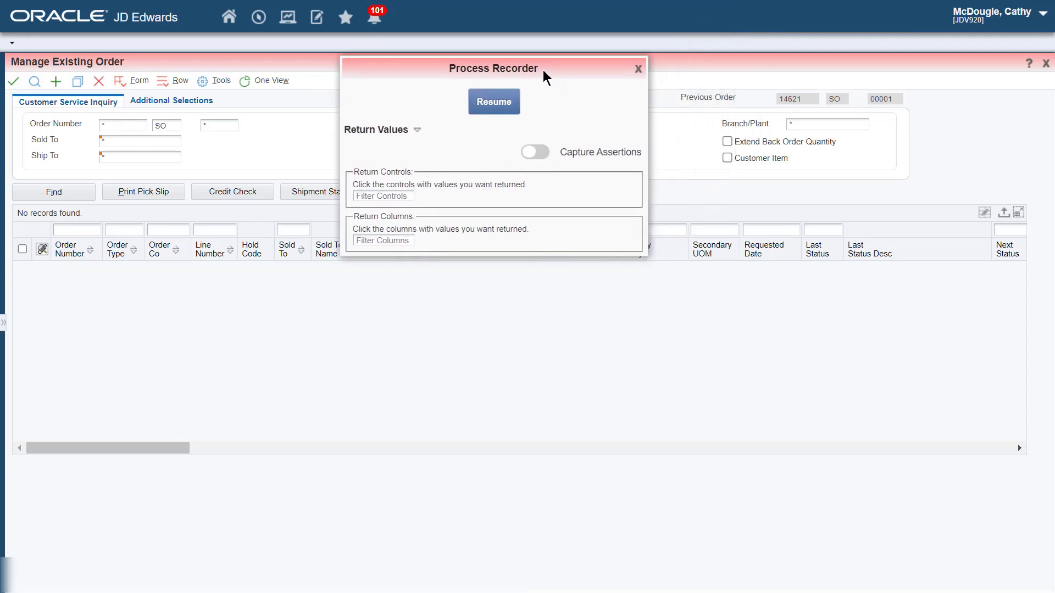
click(798, 100)
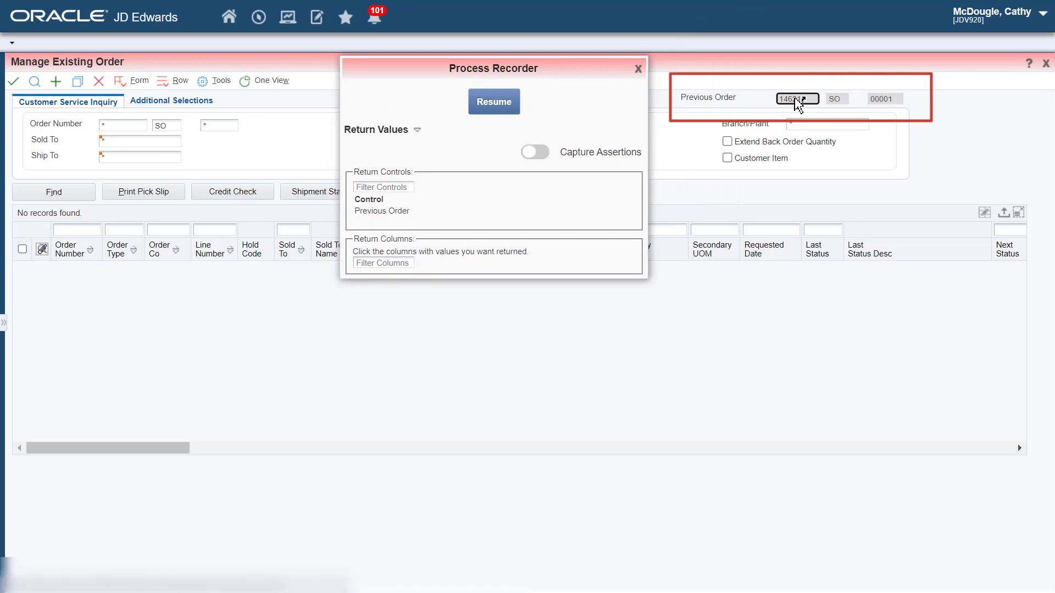
click(838, 100)
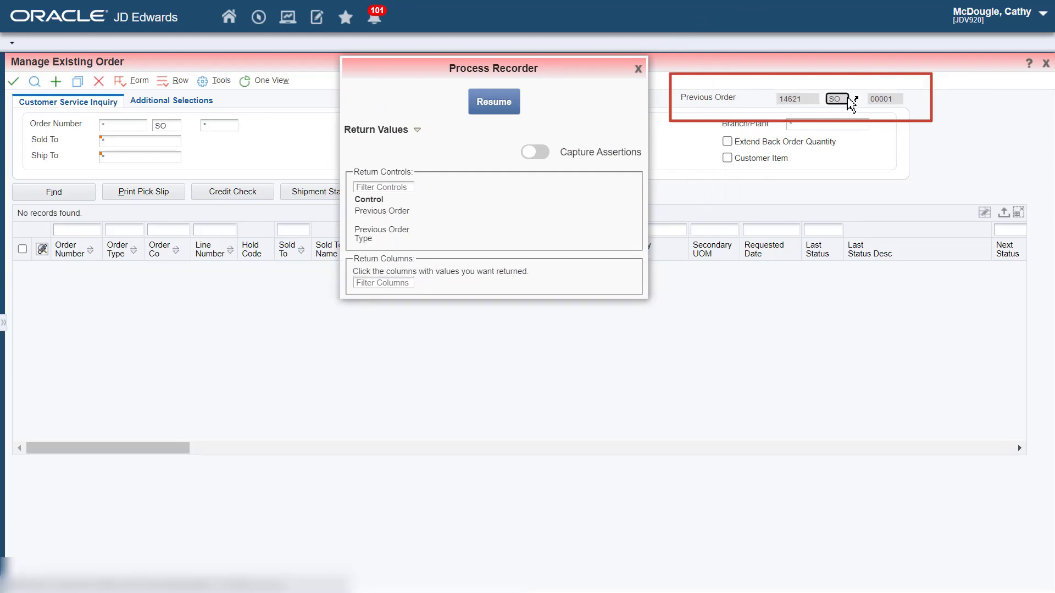
click(880, 100)
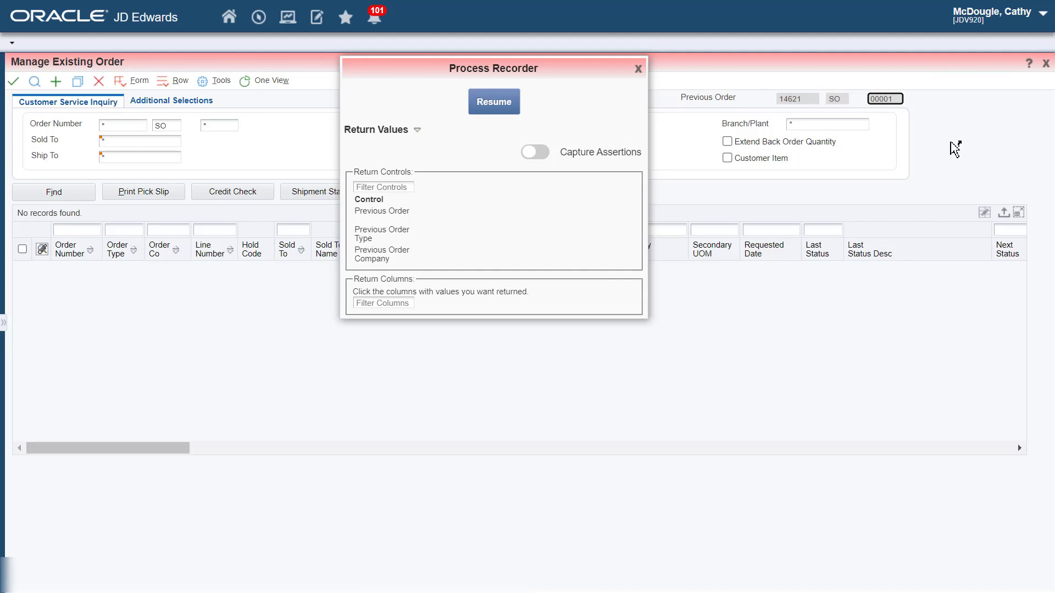
Stop the recording, save it as 'SO Entry', and close the Process Recorder.
click(500, 110)
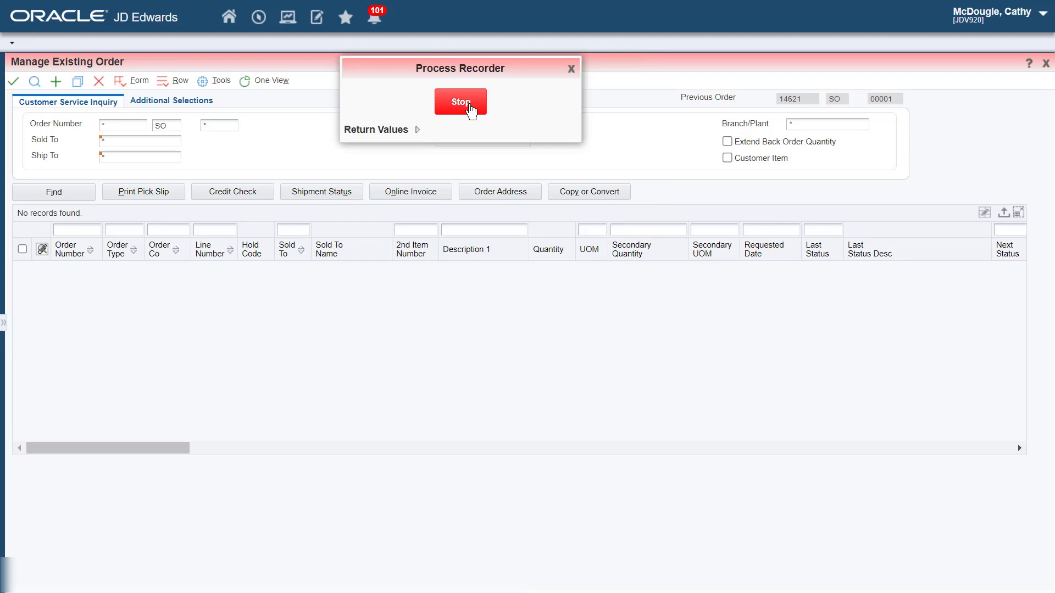
click(471, 111)
click(434, 113)
text(SO Entry)
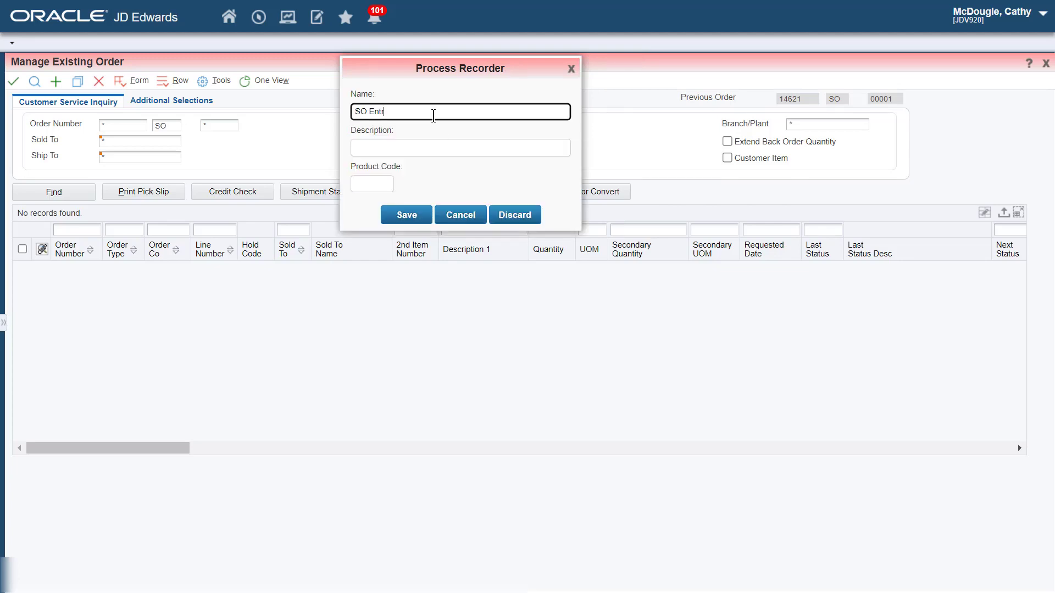
click(406, 215)
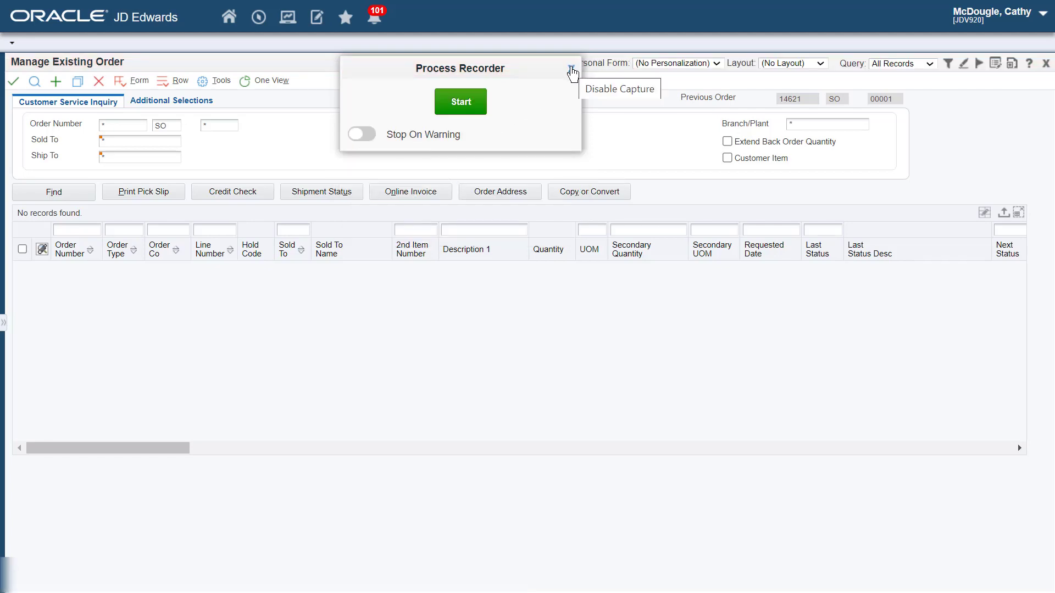
click(572, 69)
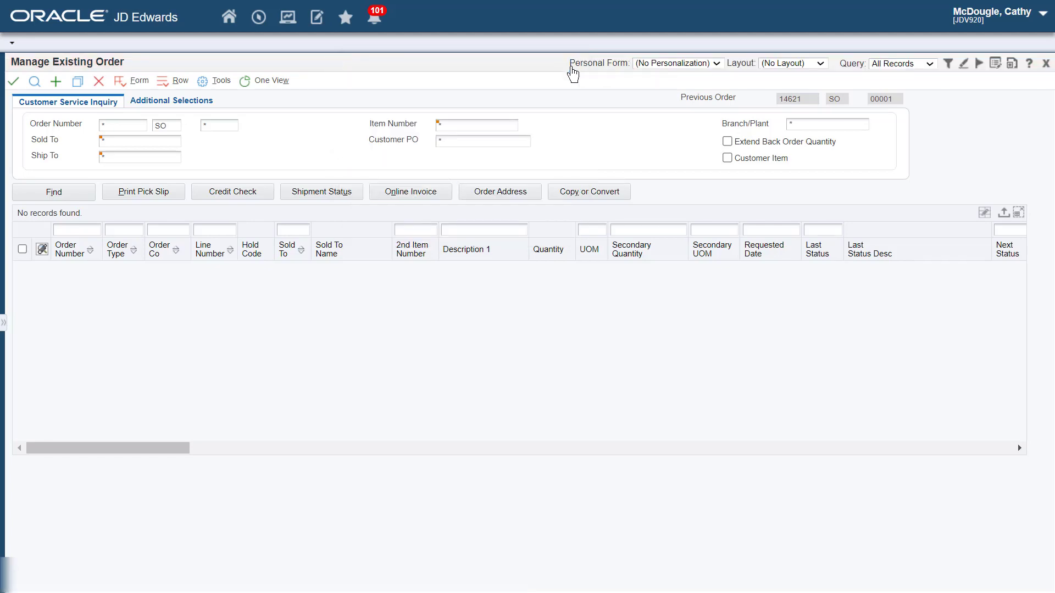
Close the order form and open the SO Entry form request's Enter New Order step in Orchestrator Studio.
click(99, 86)
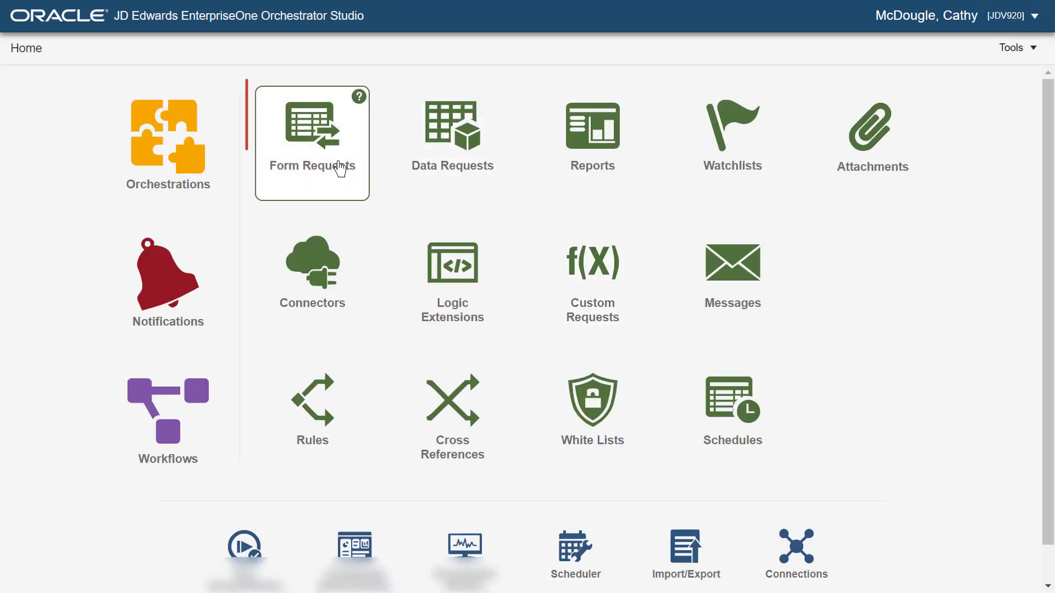
click(341, 169)
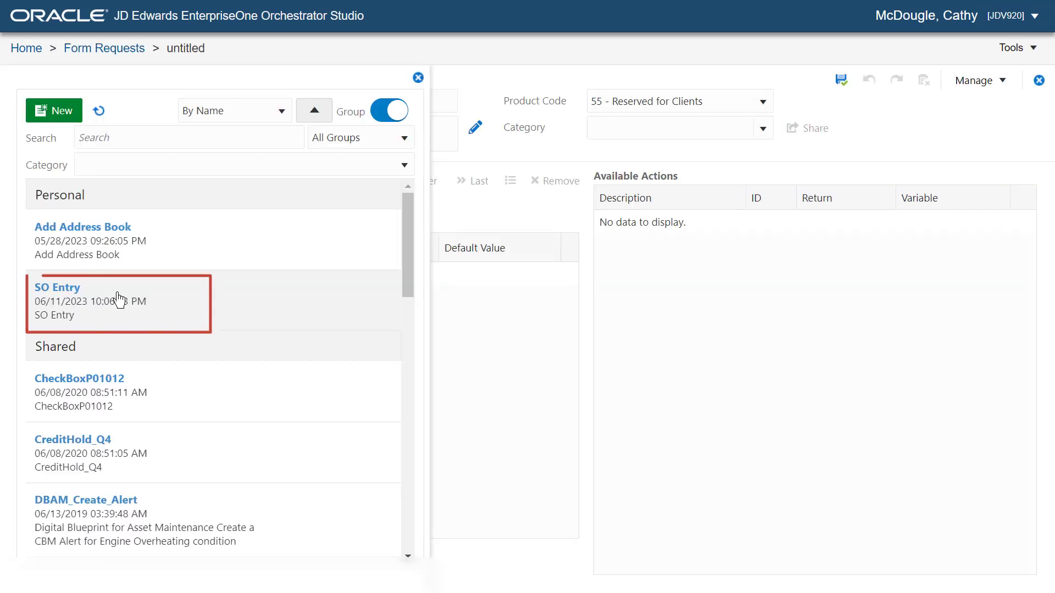
click(119, 301)
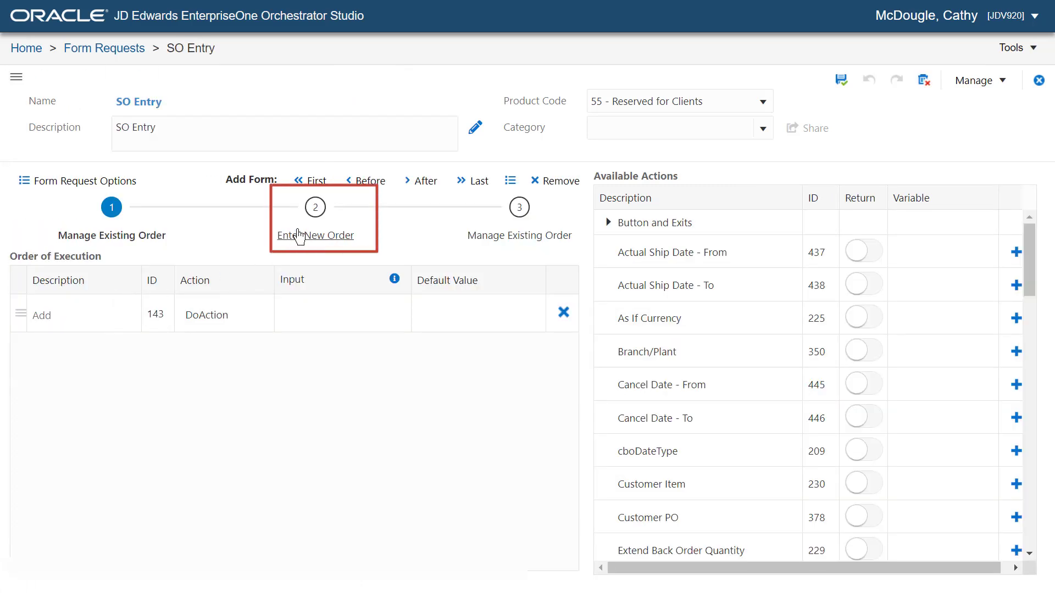
click(316, 241)
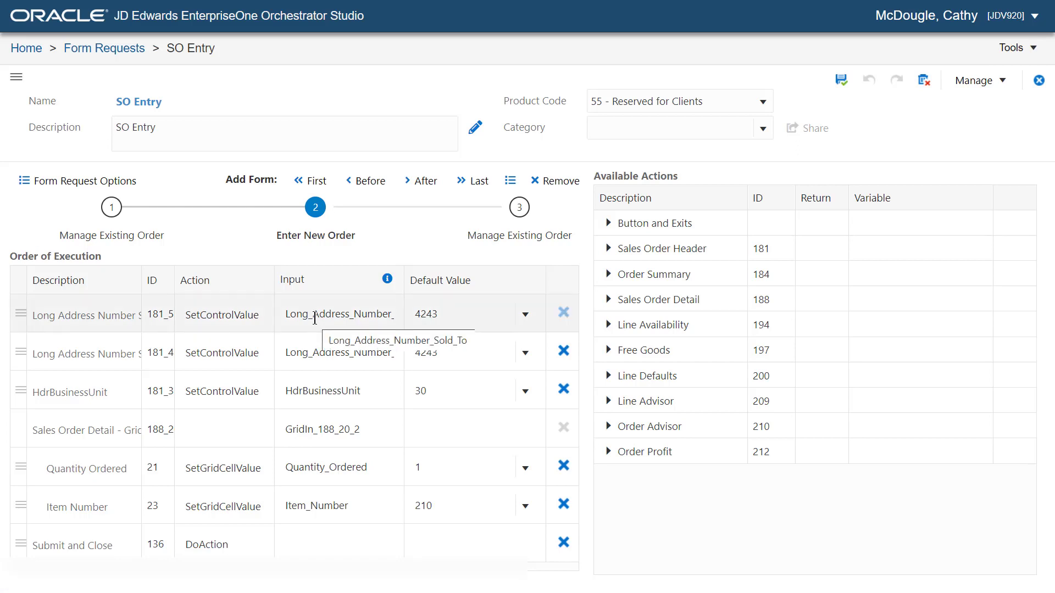
Name the first two inputs Sold_To and Ship_To and clear their default values.
click(315, 319)
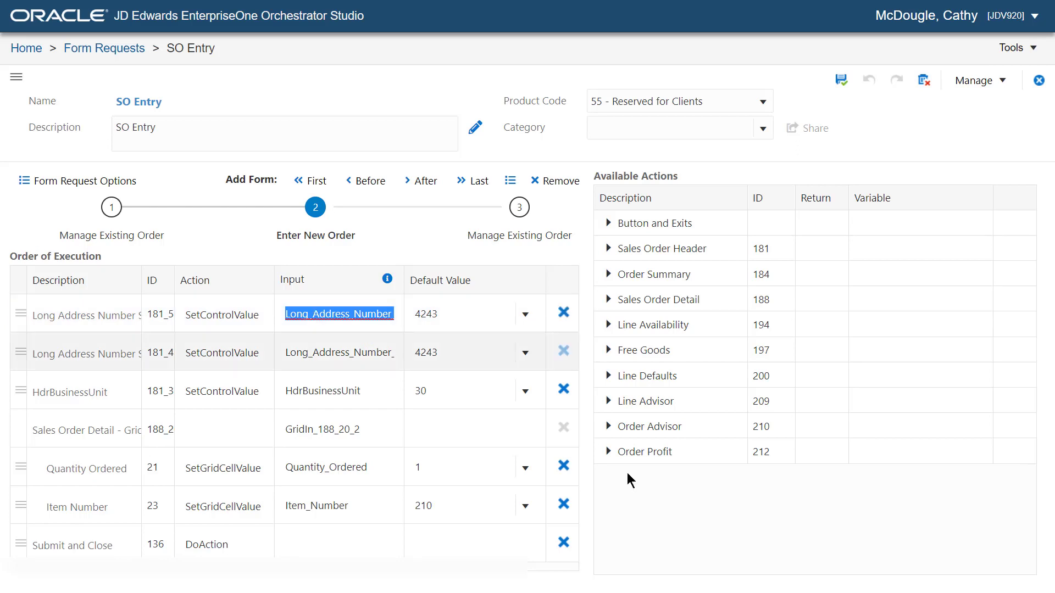
text(Sold_To)
click(433, 316)
double_click(433, 316)
key(BackSpace)
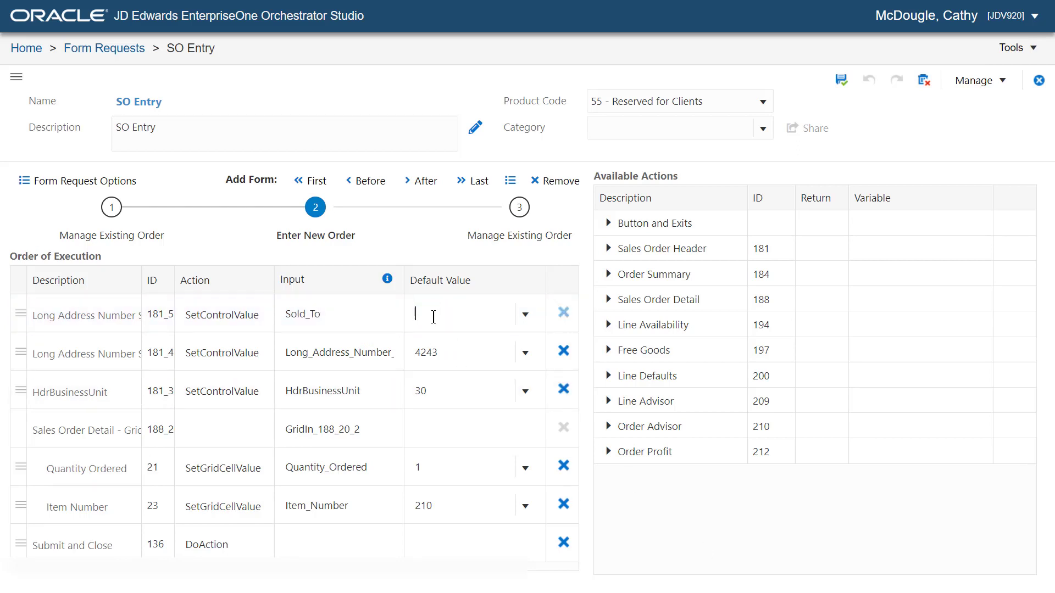
click(363, 352)
text(Ship_To)
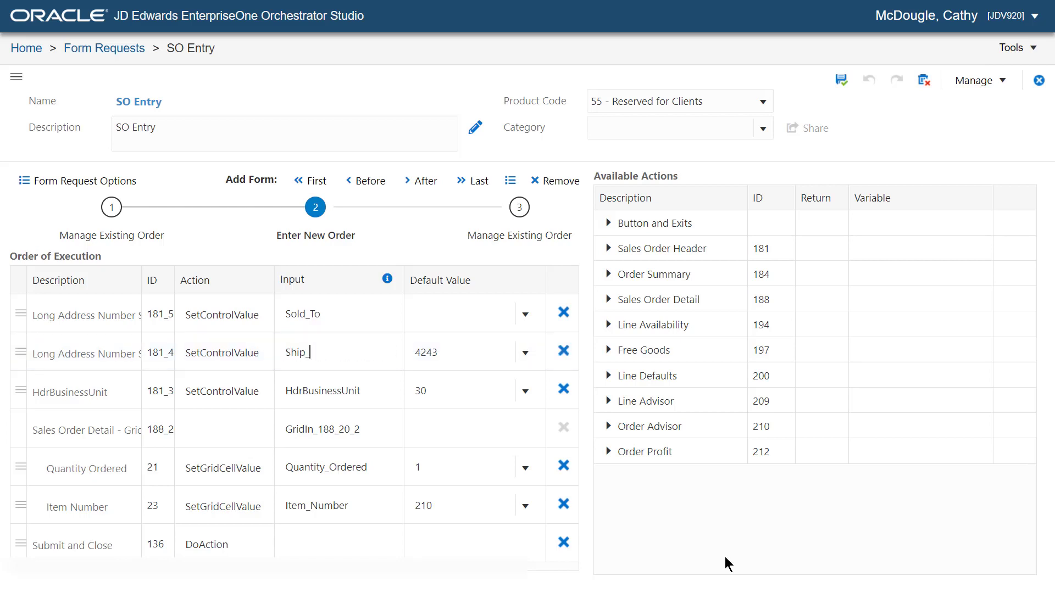
double_click(426, 353)
key(BackSpace)
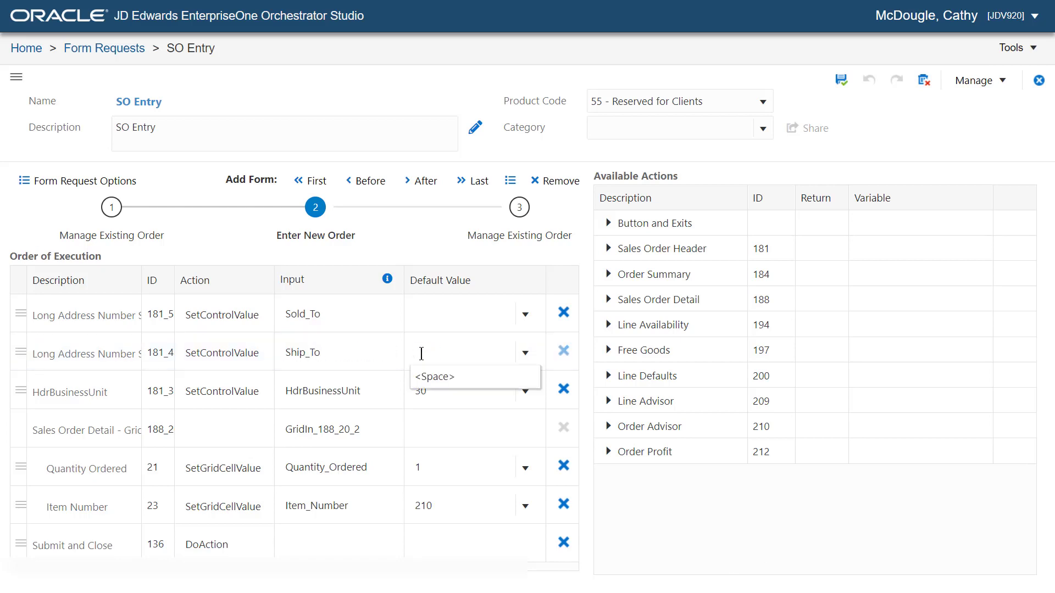
Rename HdrBusinessUnit to Branch and GridIn_188_20_2 to Sales_Order_Detail, clearing the 30, quantity and item 210 defaults.
click(333, 391)
text(Branch)
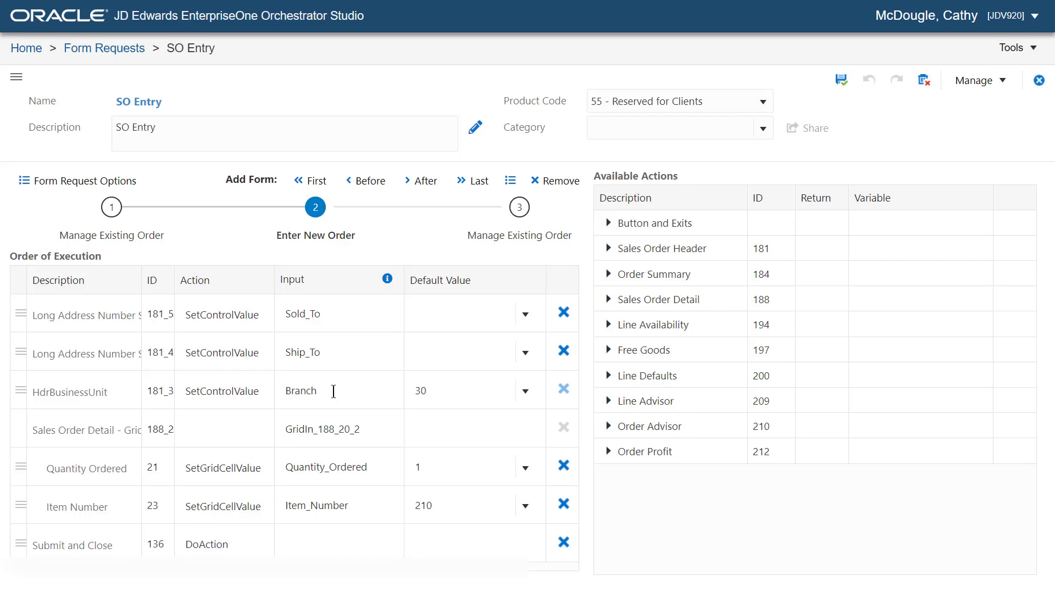
double_click(419, 391)
key(BackSpace)
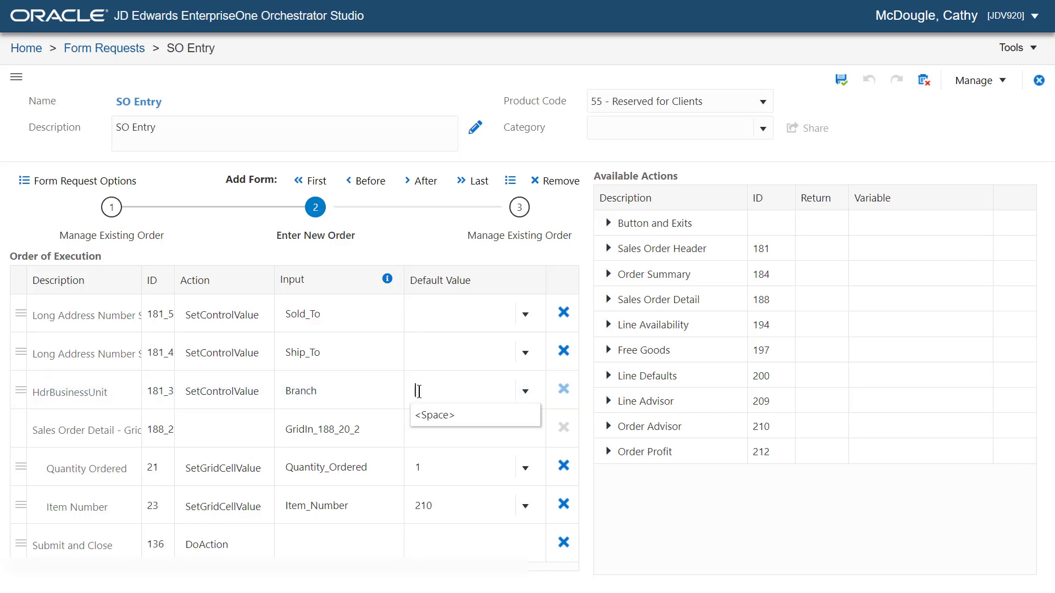
click(314, 430)
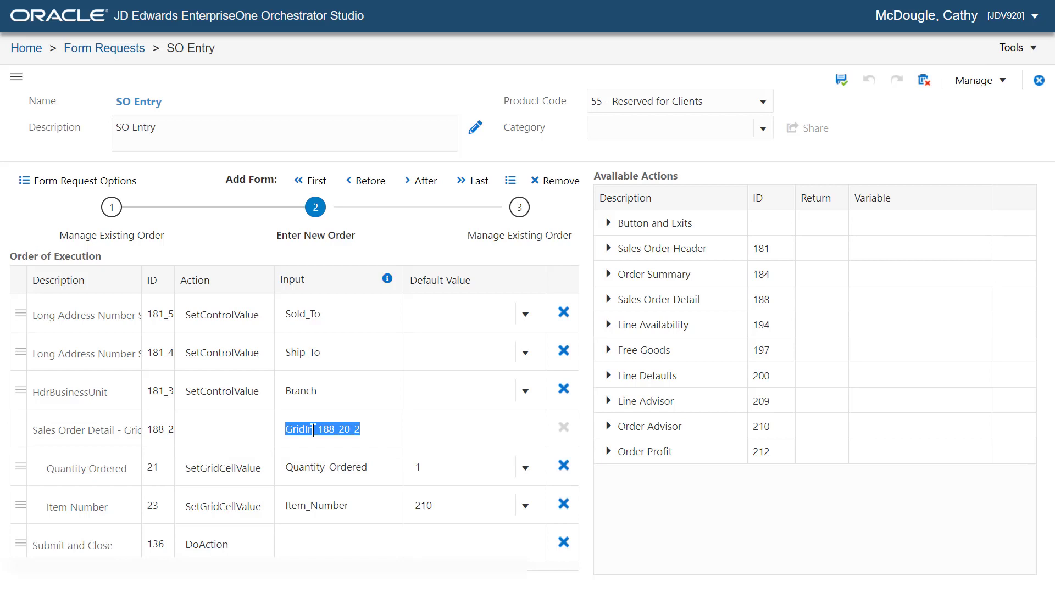
text(Sales_Order_Detail)
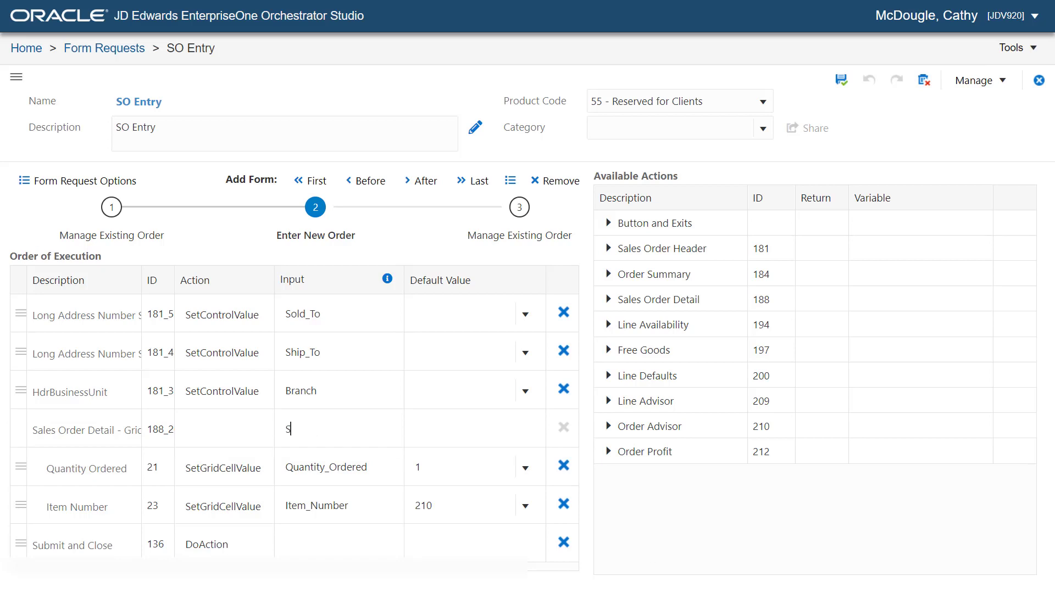
click(469, 474)
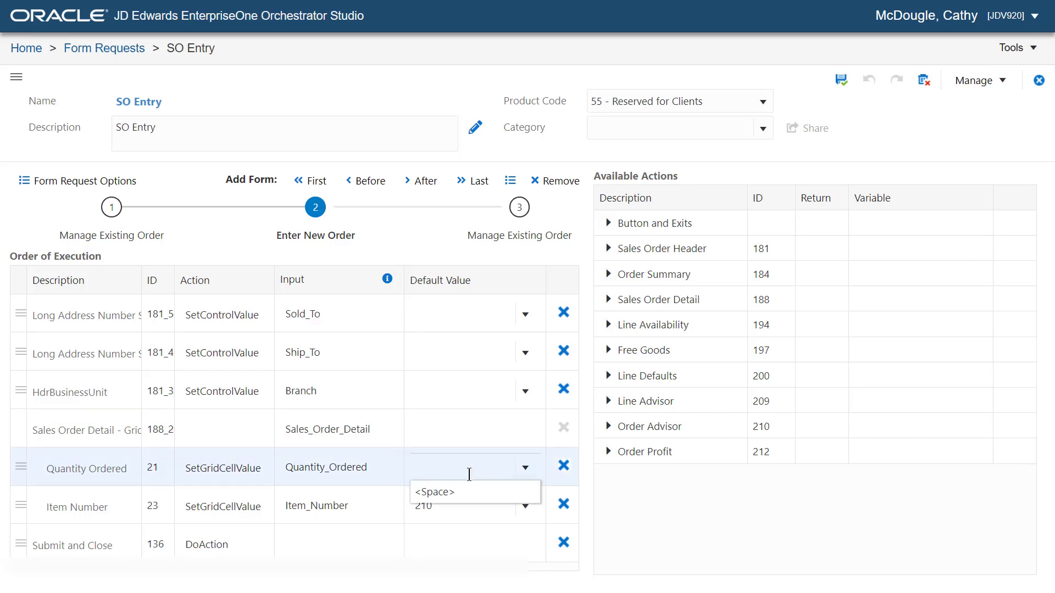
click(428, 506)
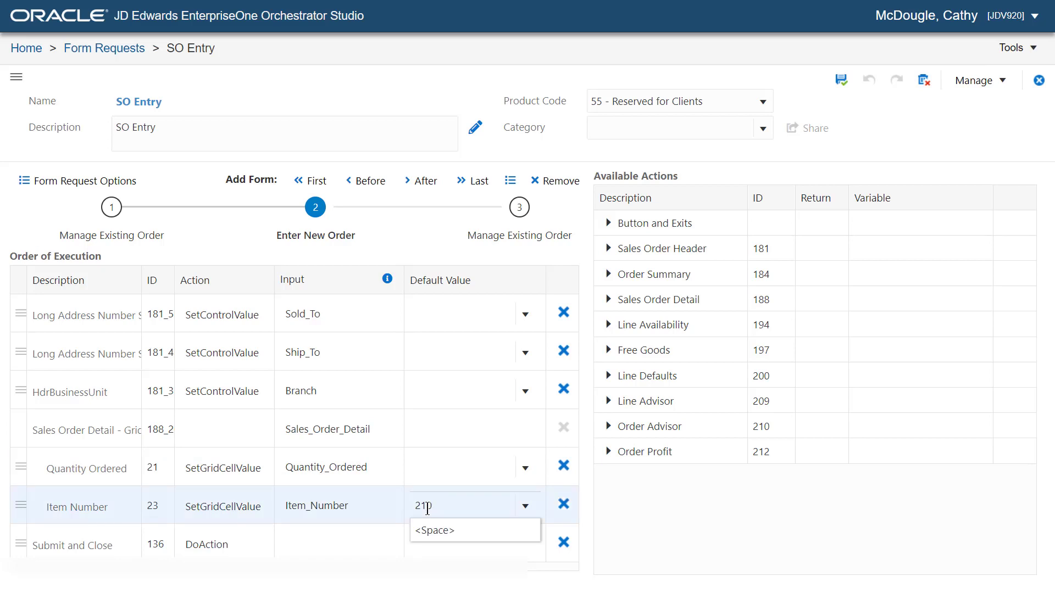
key(BackSpace)
key(BackSpace)
key(BackSpace)
Save the SO Entry form request and create an orchestration from it.
click(841, 80)
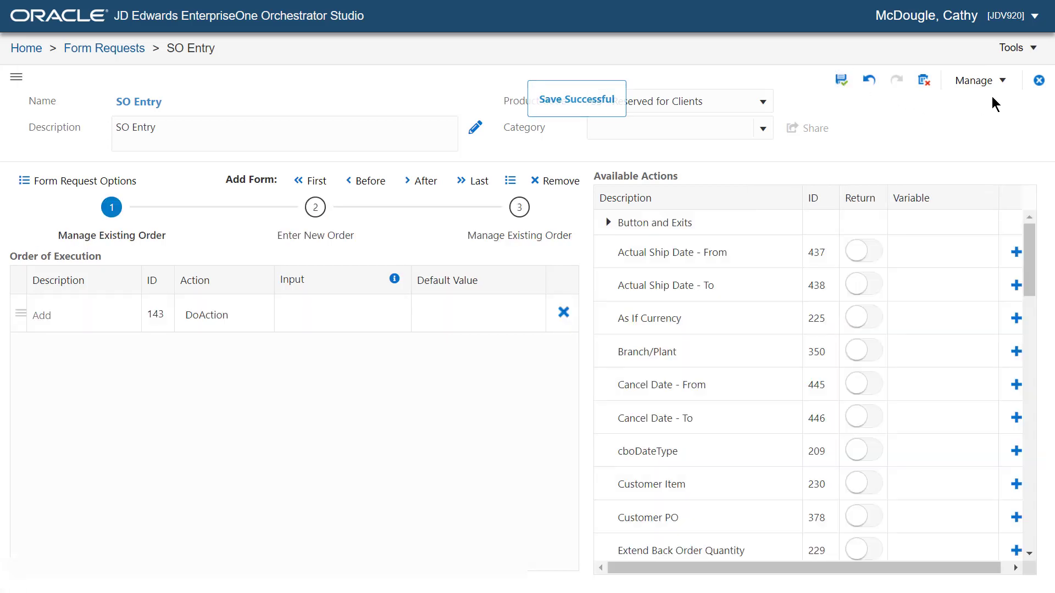
click(1000, 82)
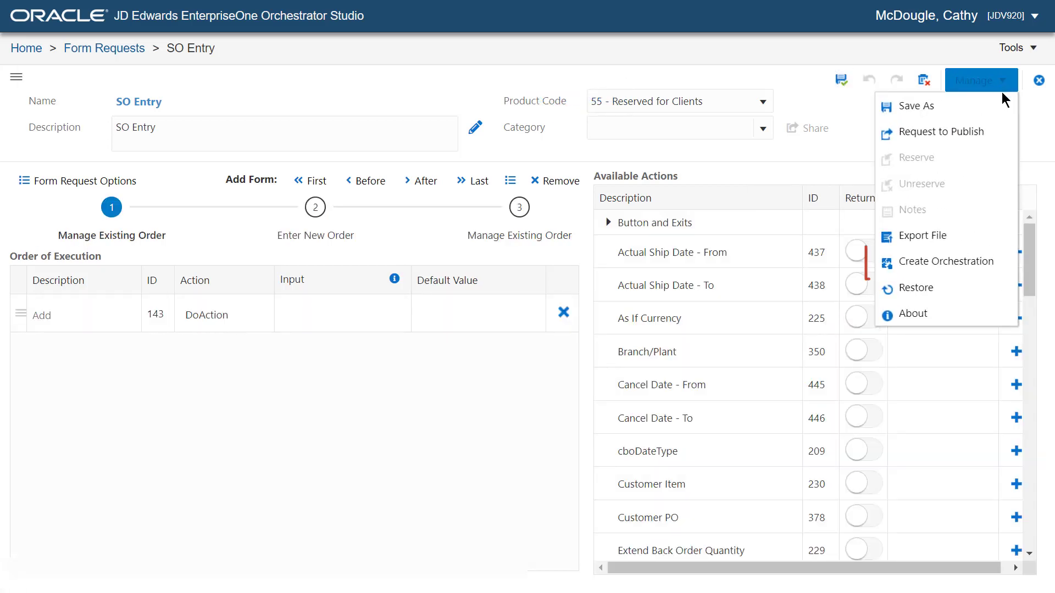
click(945, 263)
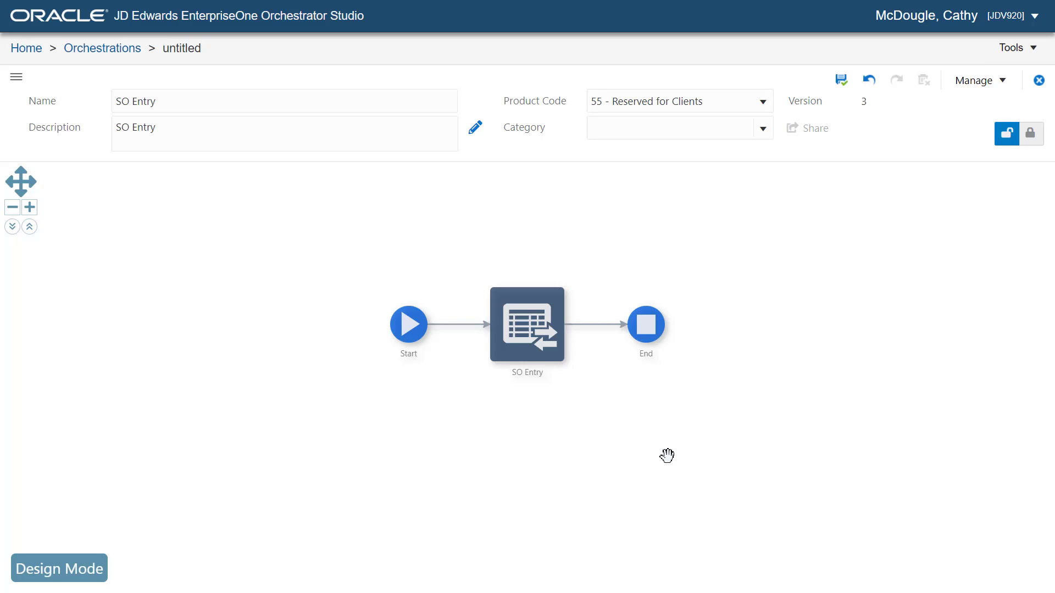
Delete the P42101_Version input from the orchestration's inputs and values.
click(408, 329)
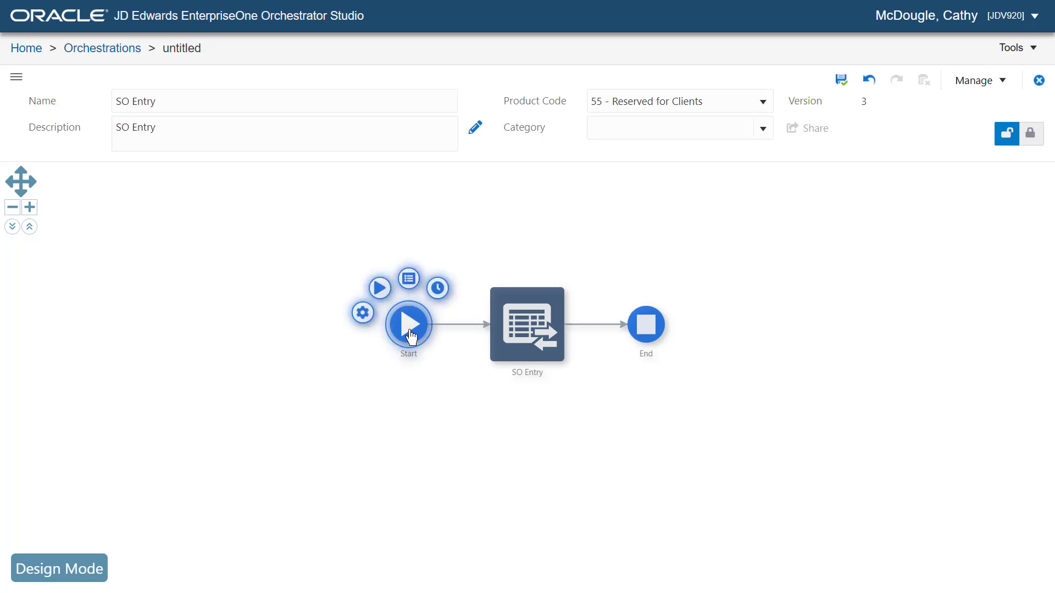
click(408, 283)
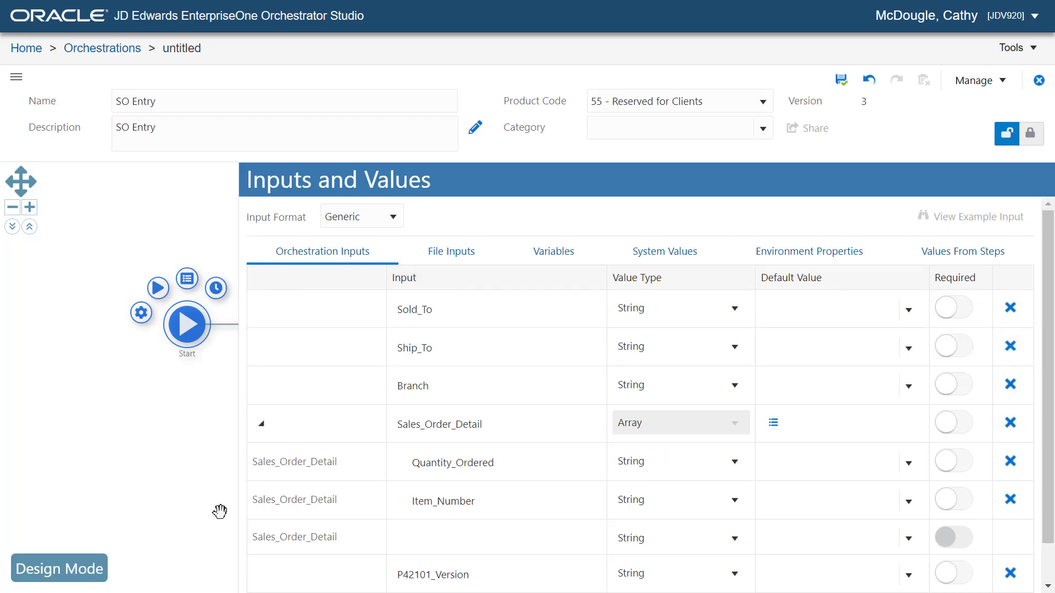
scroll(1050, 455, down, 1)
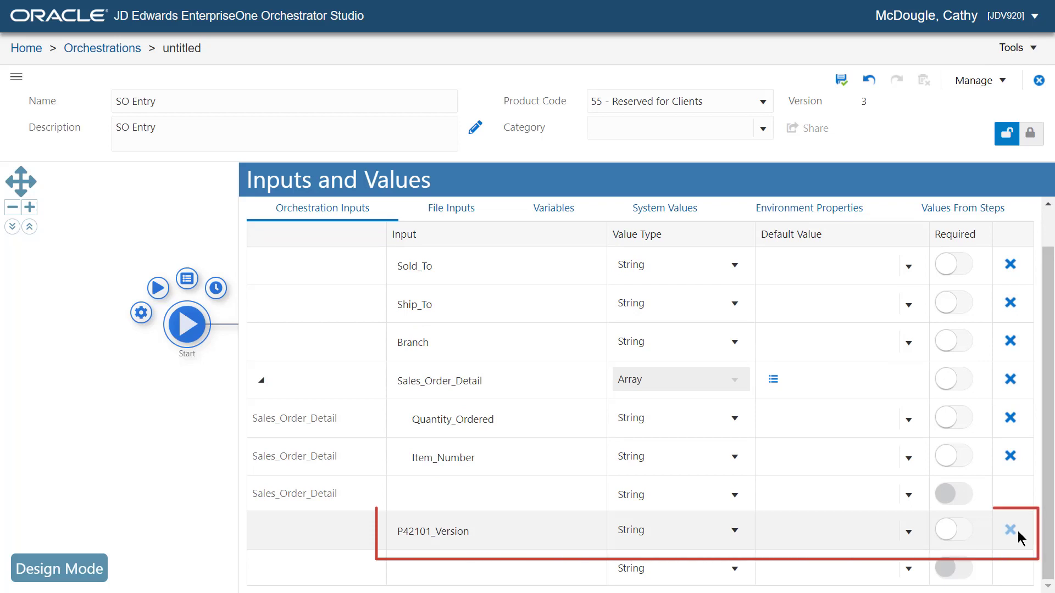
click(1011, 530)
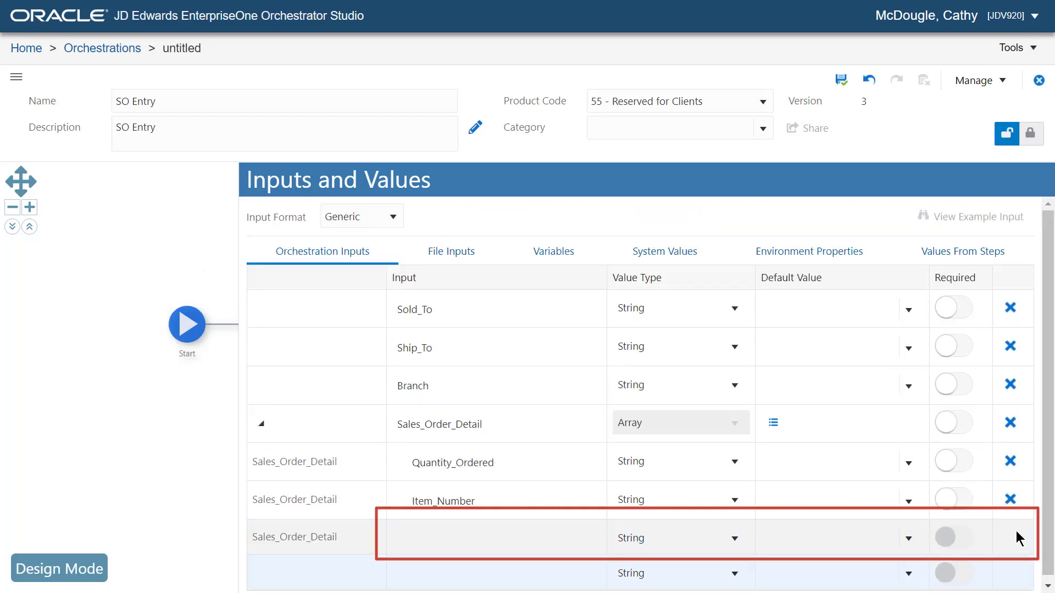
click(148, 431)
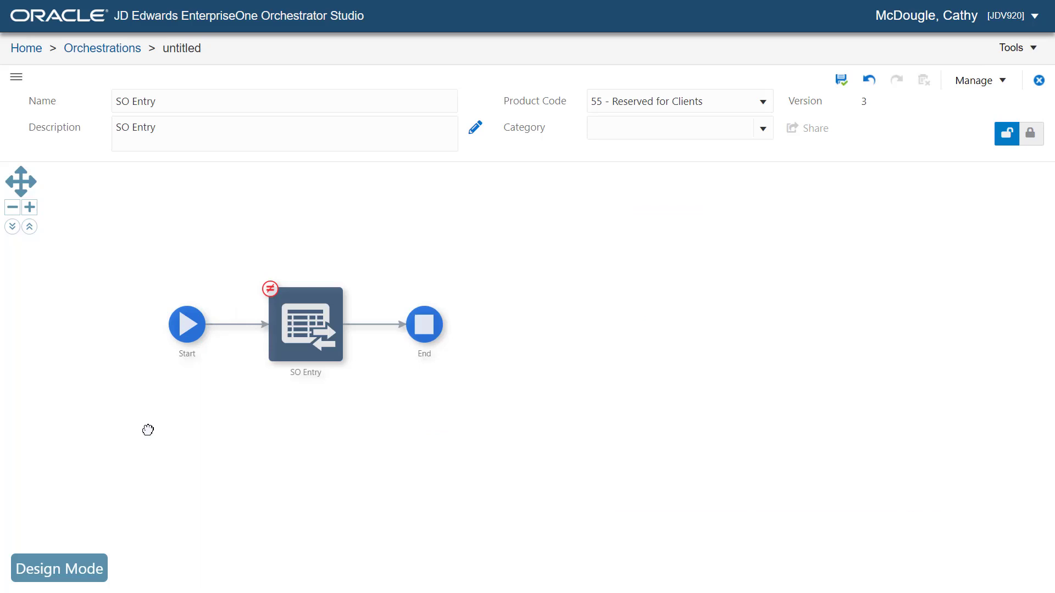
Review the SO Entry step's transformations and close the panel.
mouse_move(322, 329)
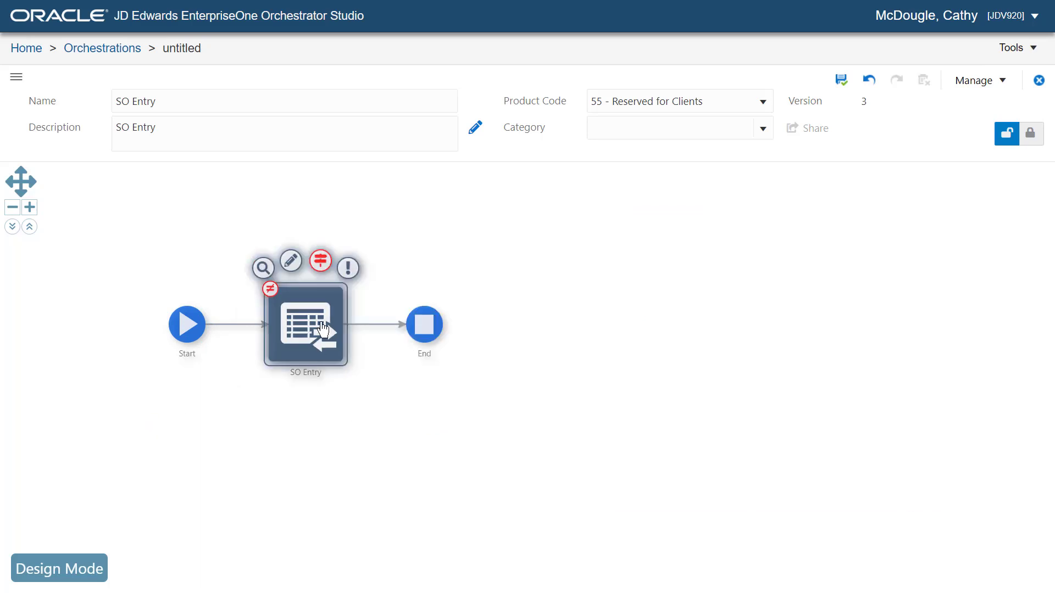
click(321, 261)
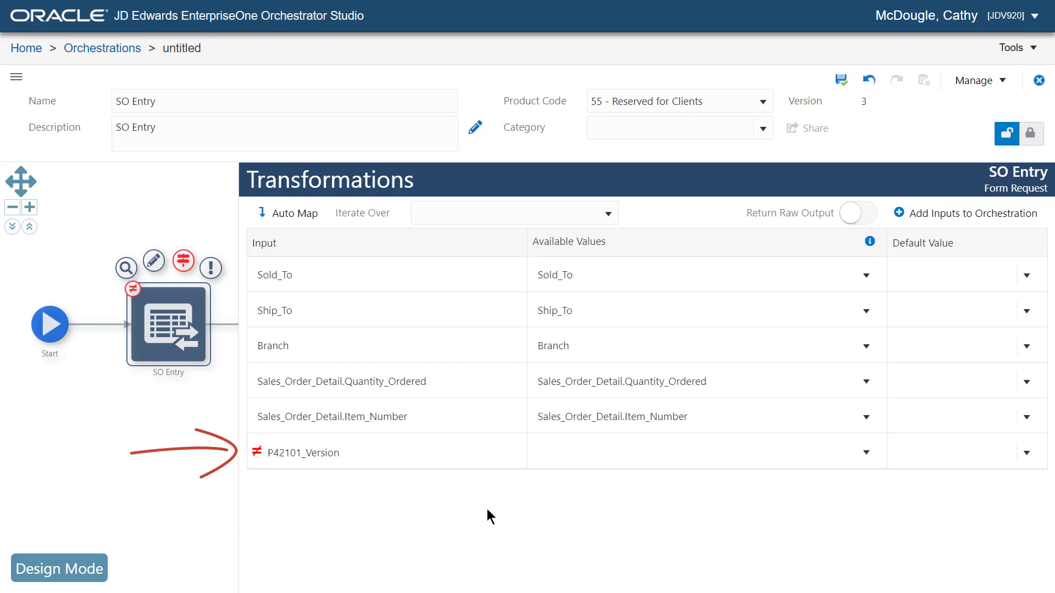
click(192, 499)
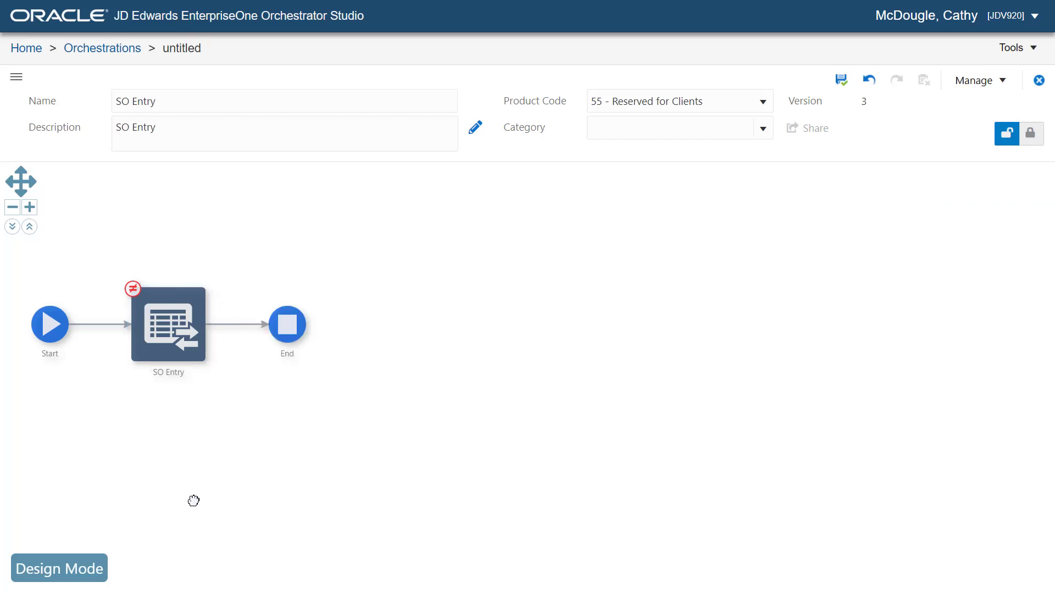
Select Previous Order, Previous Order Type and Previous Order Company as End outputs, then save the orchestration.
mouse_move(291, 341)
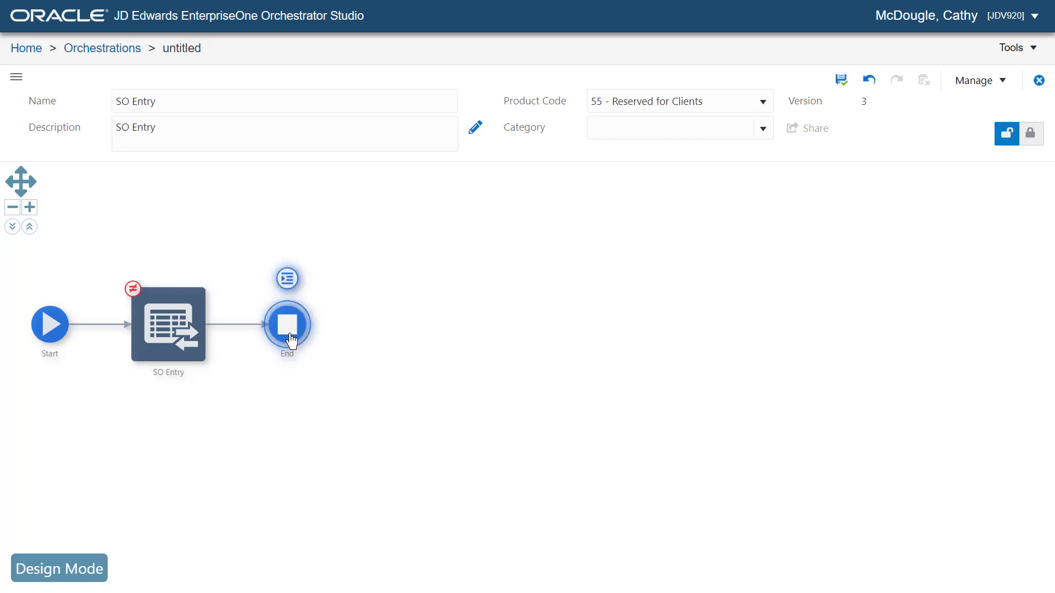
click(287, 280)
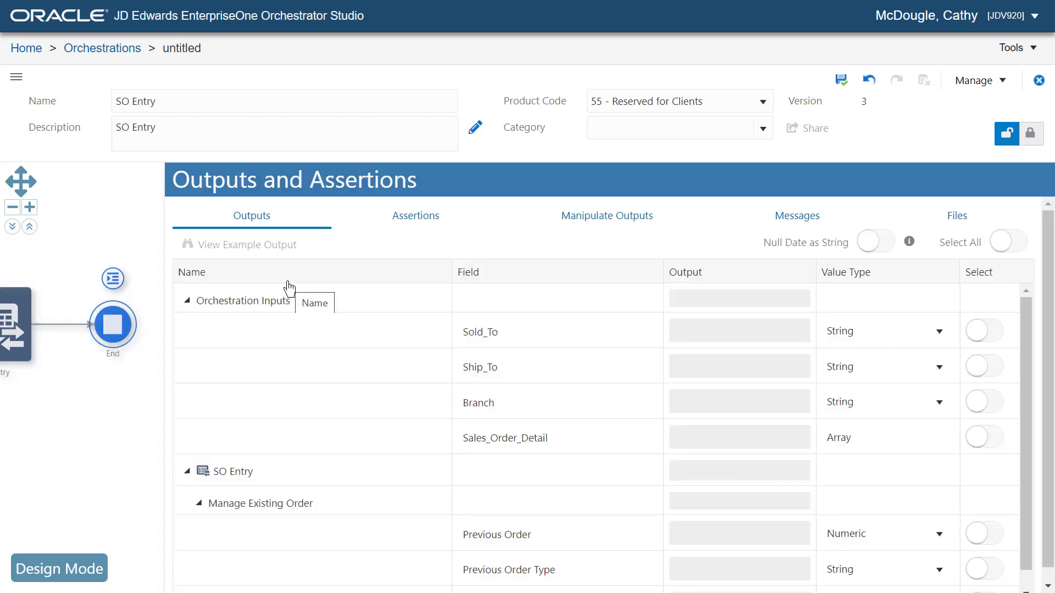
scroll(1033, 396, down, 1)
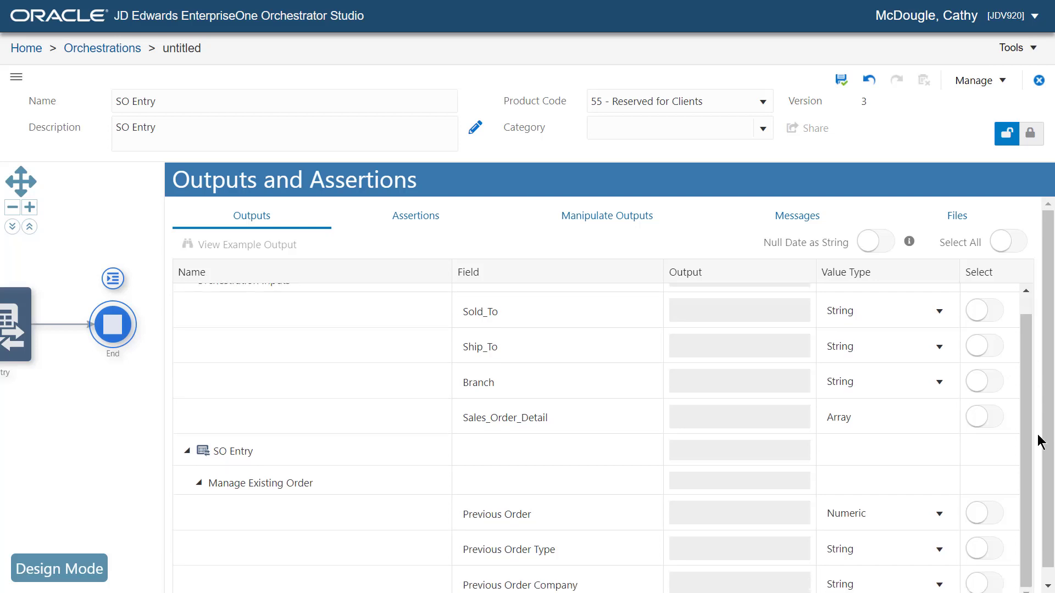
click(987, 511)
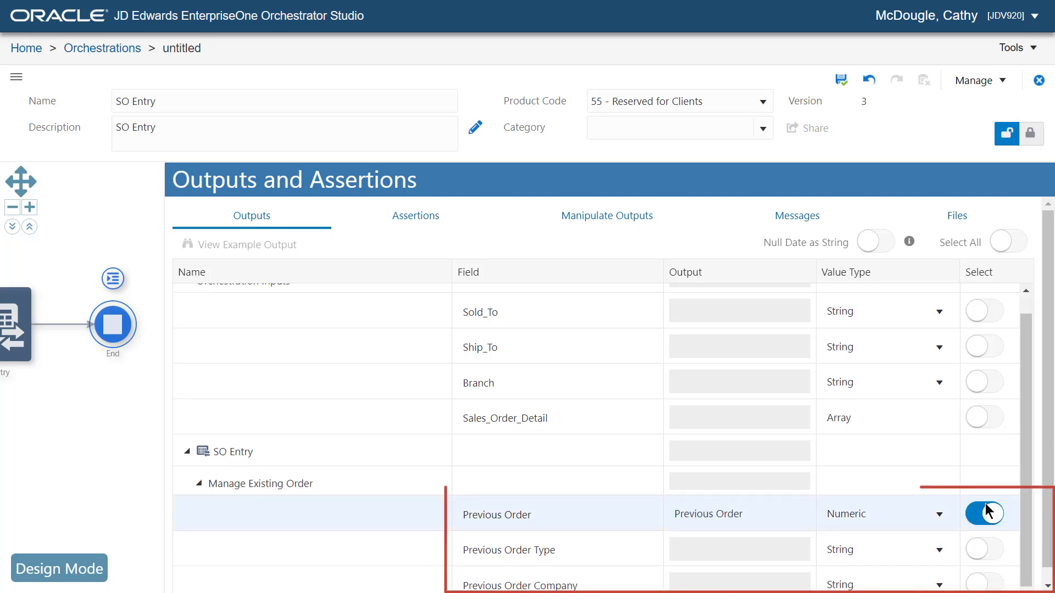
click(989, 552)
click(989, 583)
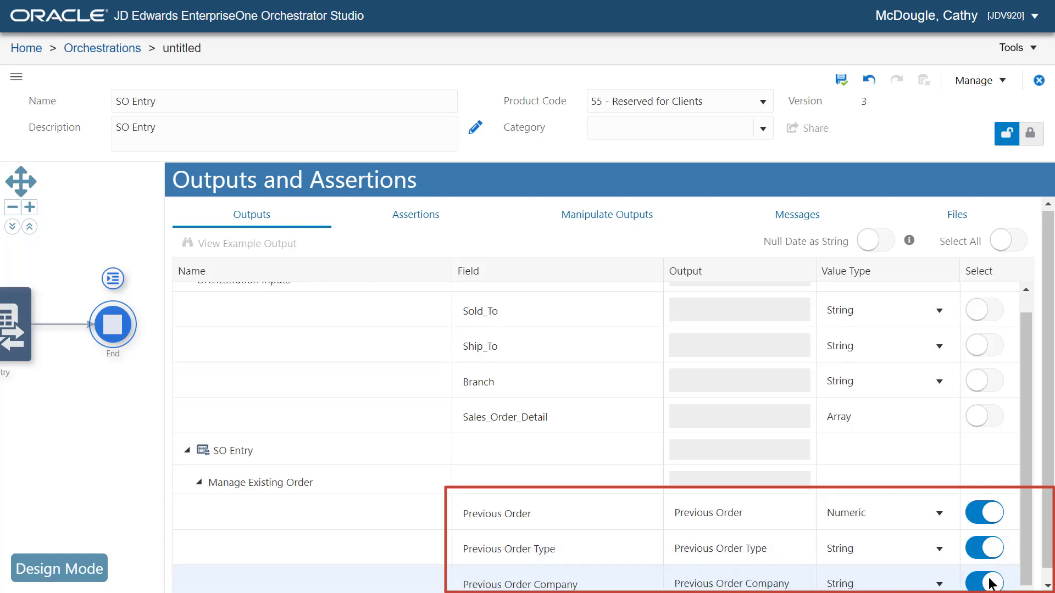
scroll(1050, 585, down, 1)
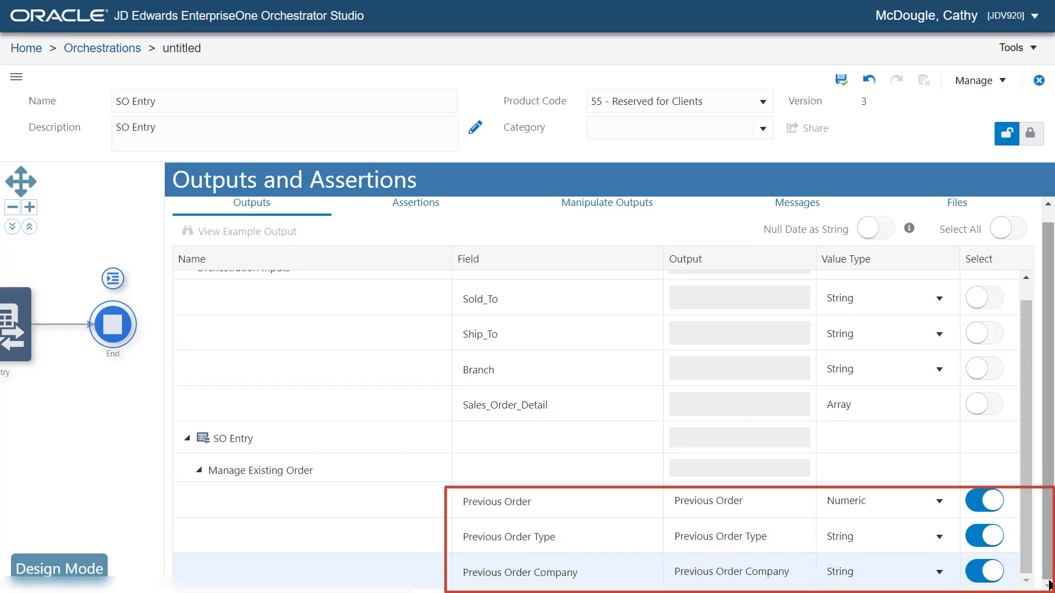
click(838, 82)
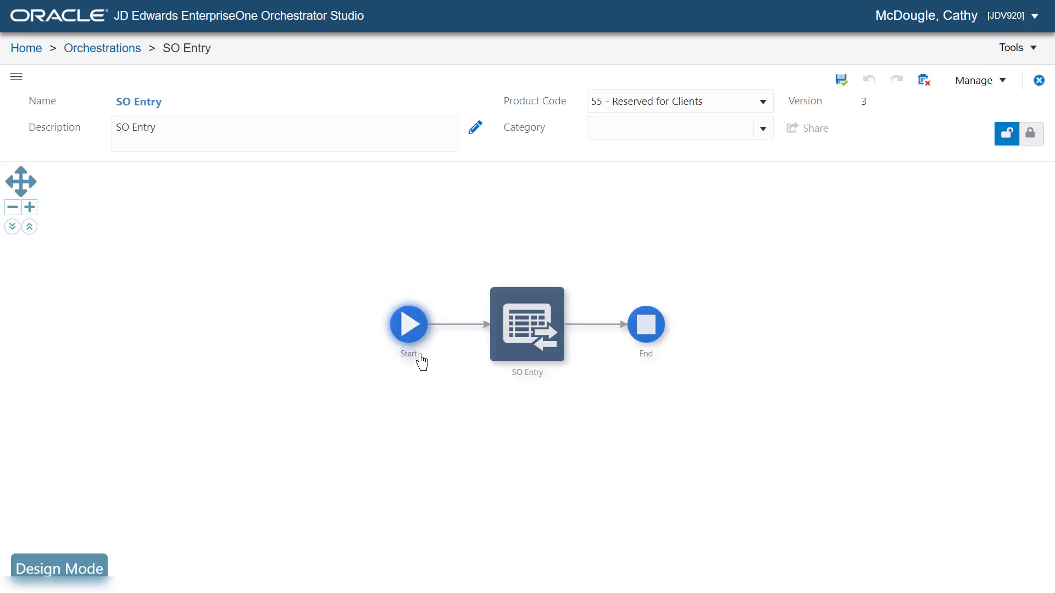
Test-run the orchestration with sample order JSON pasted as raw input.
click(417, 337)
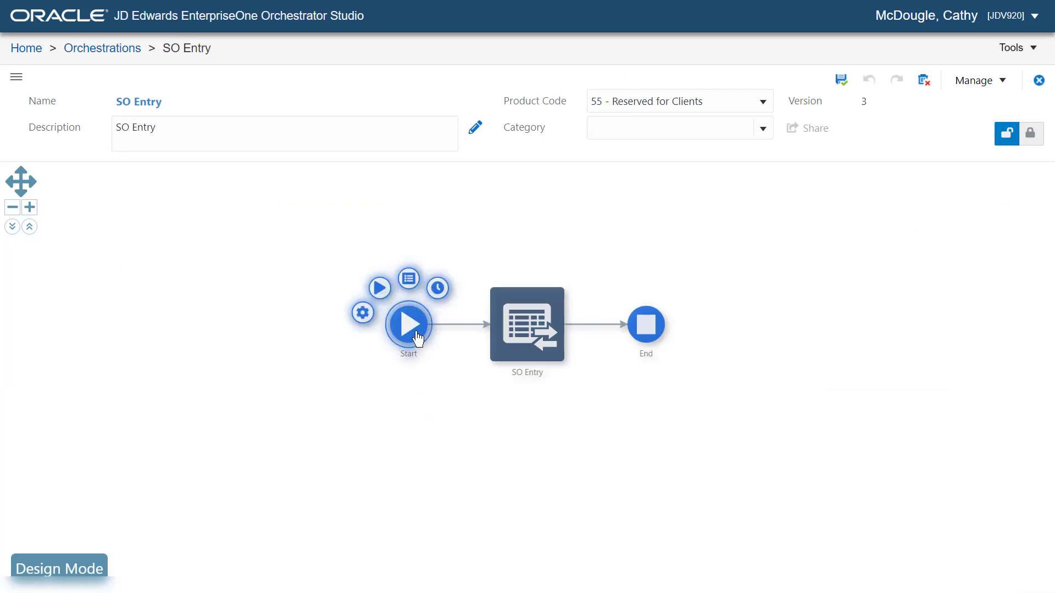
click(383, 292)
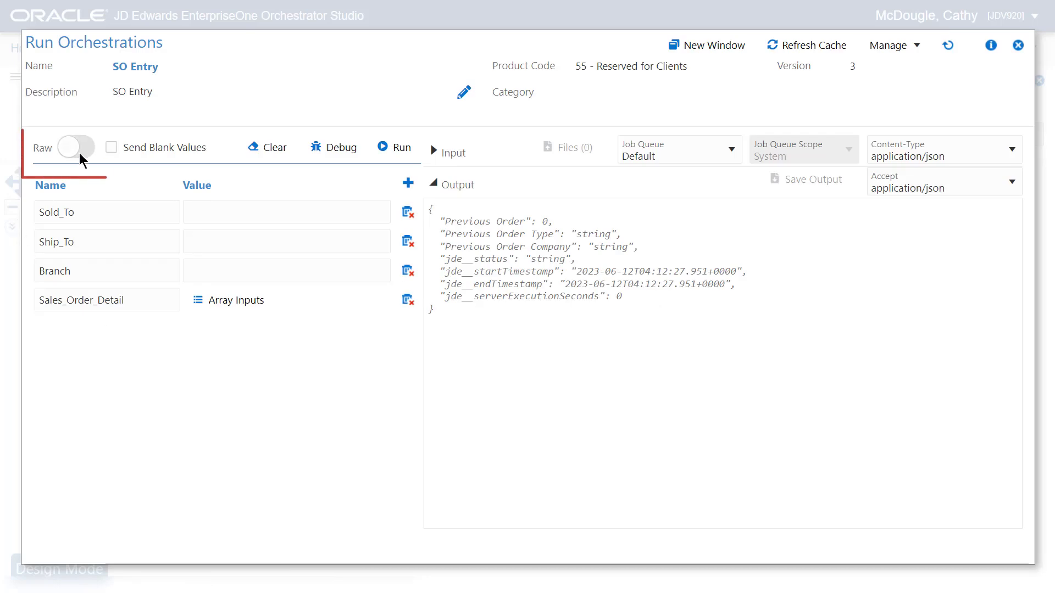
click(81, 154)
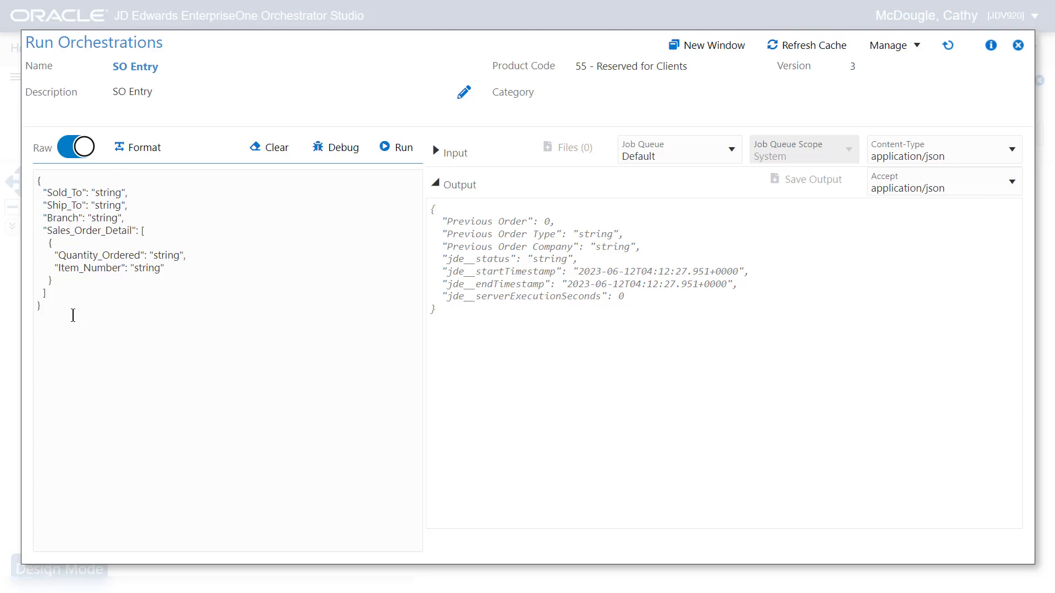
drag(71, 313, 37, 179)
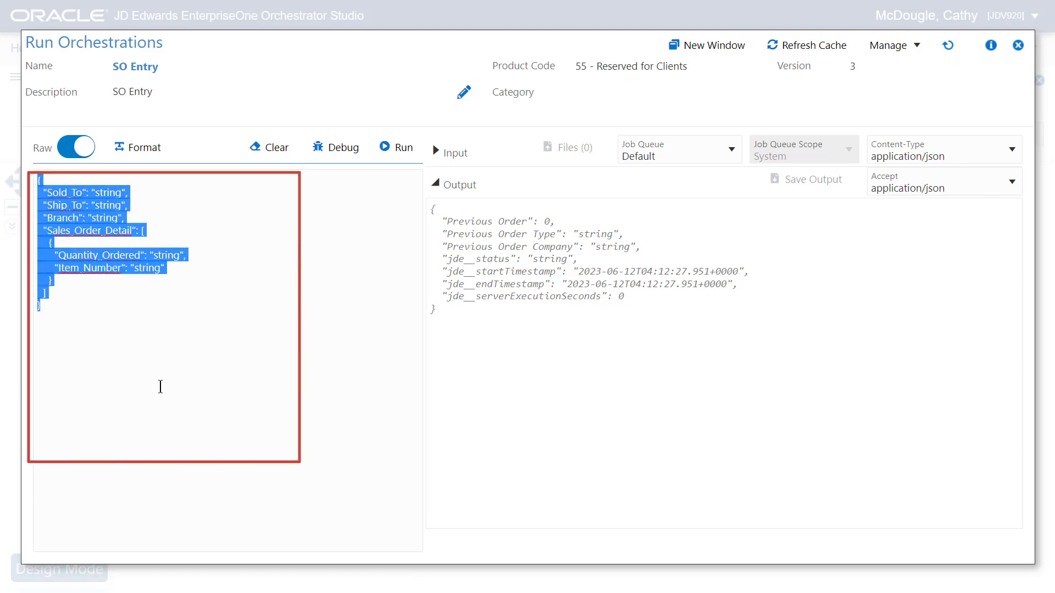
text({ "Sold_To": "4243", "Ship_To": "4243", "Branch": "30", "Sales_Order_Detail": [ { "Quantity_Ordered": "1", "Item_Number": "210" }, { "Quantity_Ordered": "1", "Item_Number": "220" } ] })
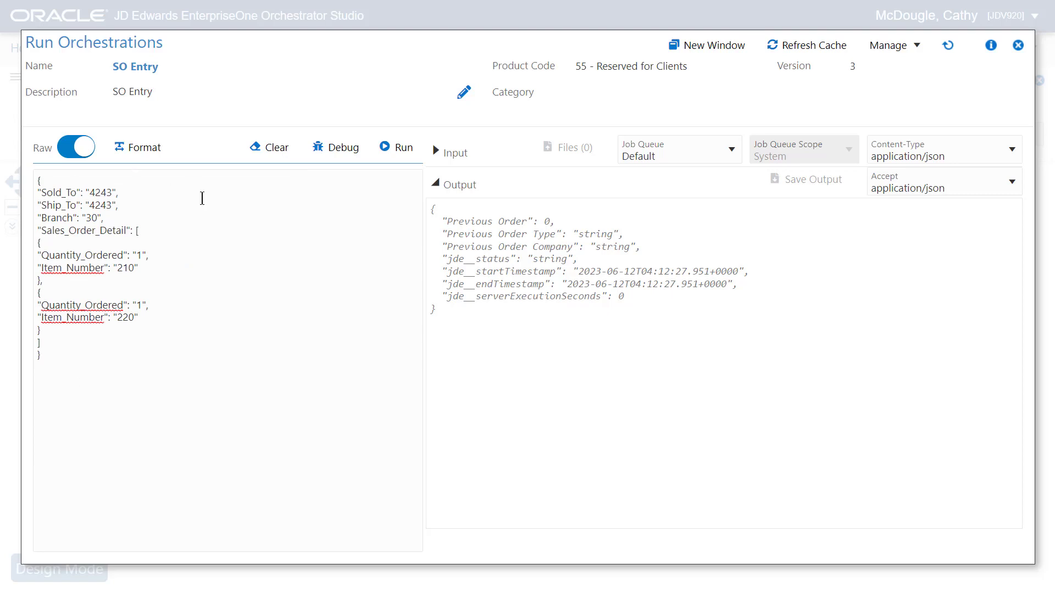
click(390, 152)
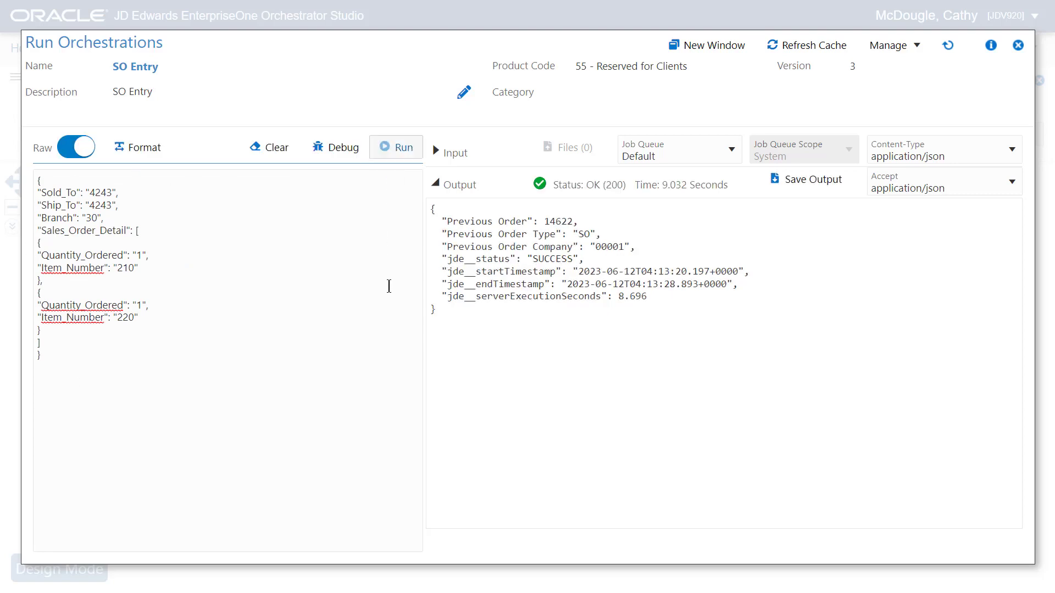
Note the new order number returned in the results and close the run dialog.
double_click(566, 221)
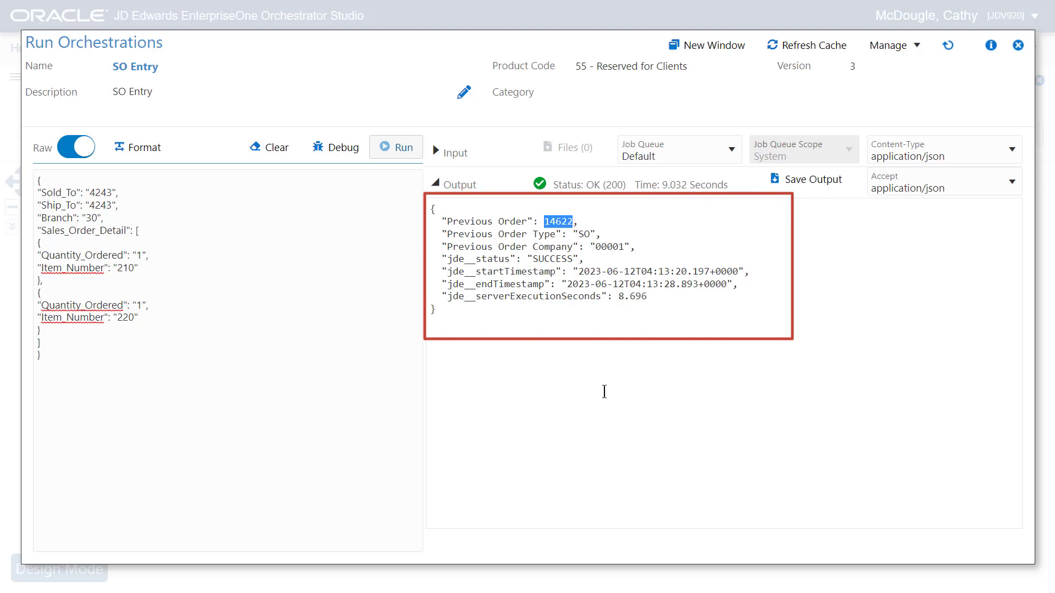
click(1018, 45)
click(1027, 49)
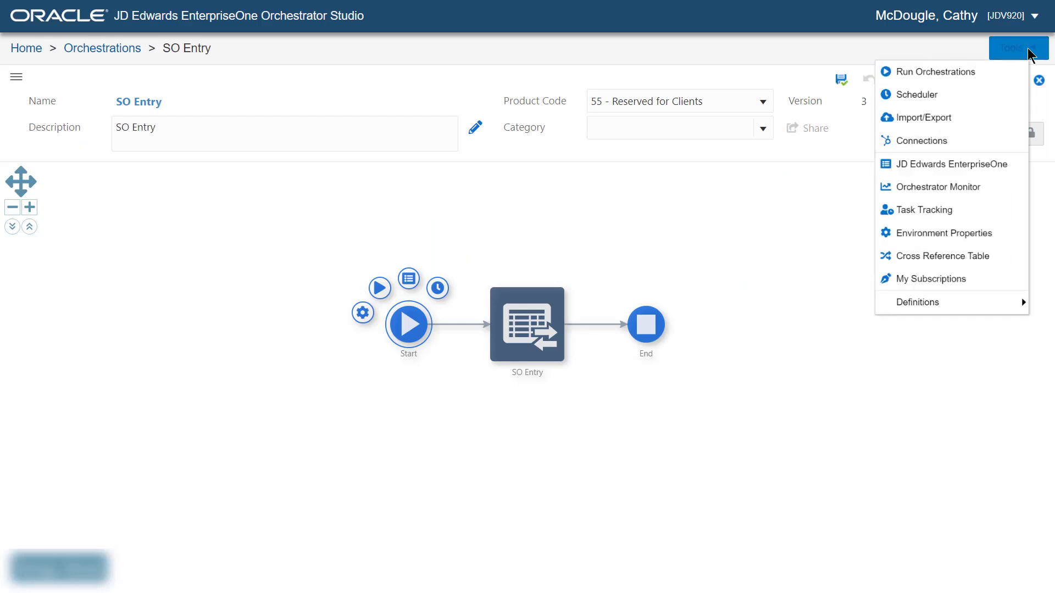
Look up the orchestration-created sales order in P42101 to verify its lines, then close the form.
click(978, 183)
click(259, 17)
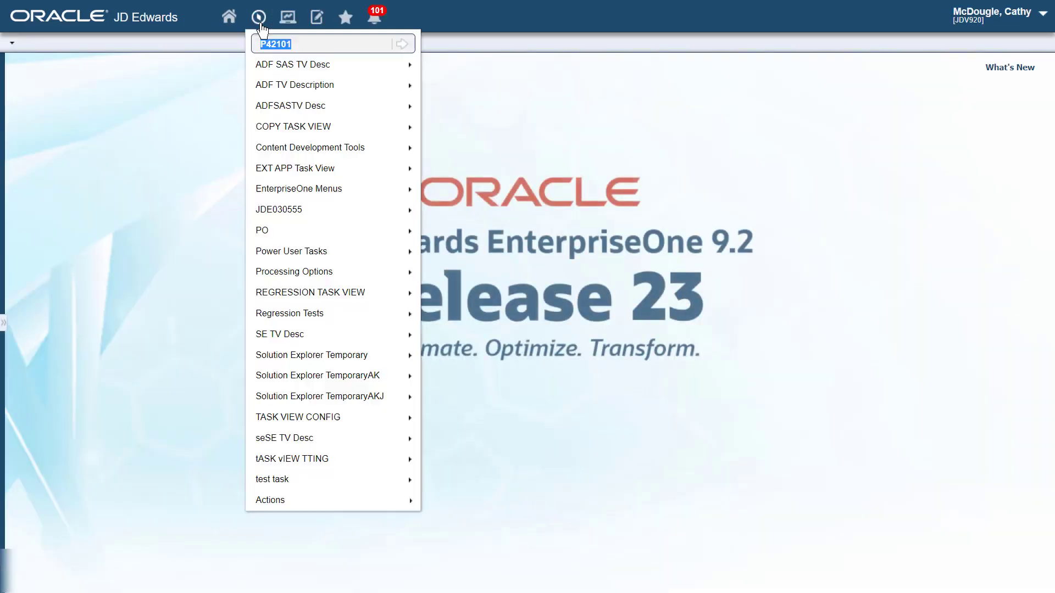
click(401, 45)
text(14622)
click(34, 83)
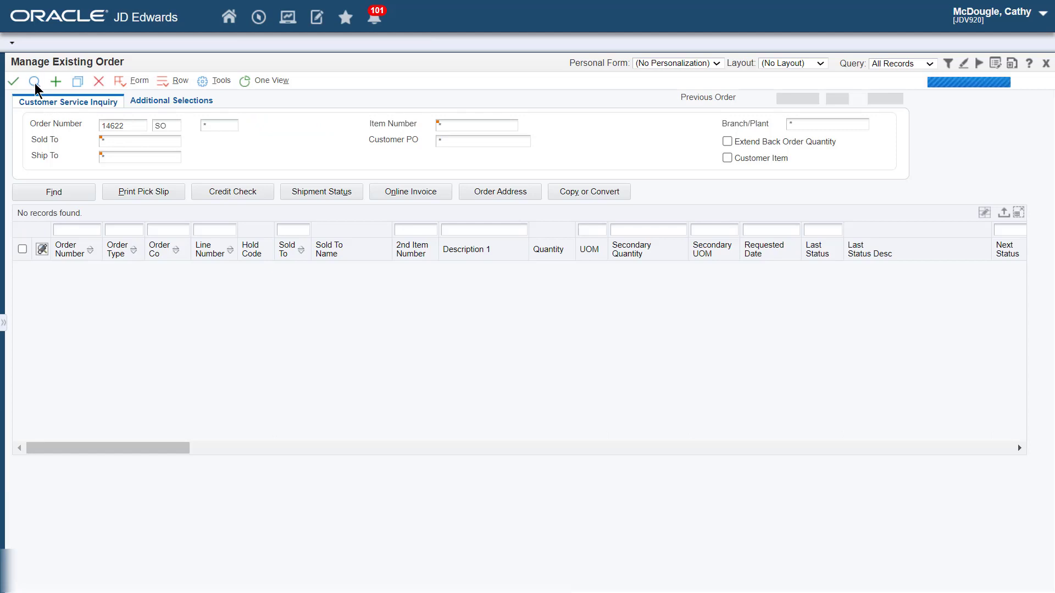
click(98, 82)
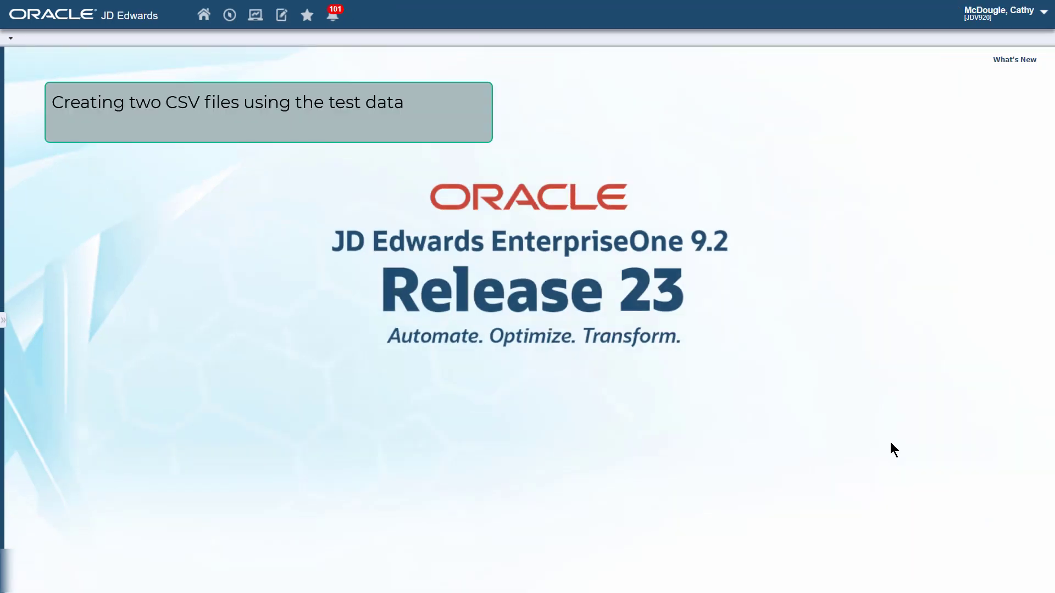
Paste the sales order CSV data into a new Notepad file and save it as SODetail1.csv.
key(super+r)
text(notepad)
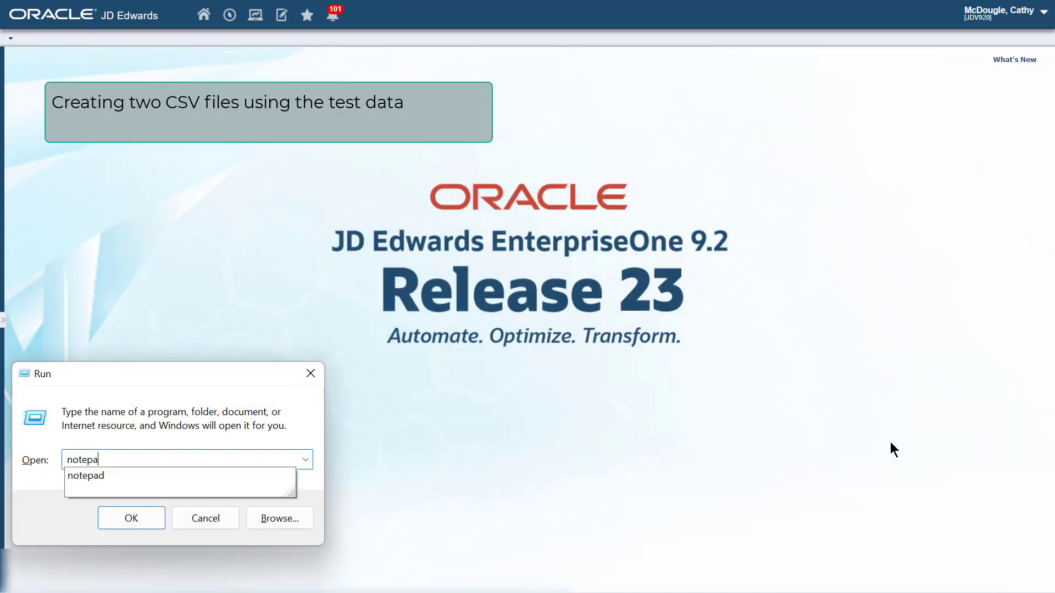
key(Return)
text(Sold_To,Ship_To,Branch,Quantity_Ordered,Item_Number 4242,4242,30,1,210 4242,4242,30,3,220 4242,4242,30,2,230 4343,4343,30,1,210 4343,4343,30,2,220)
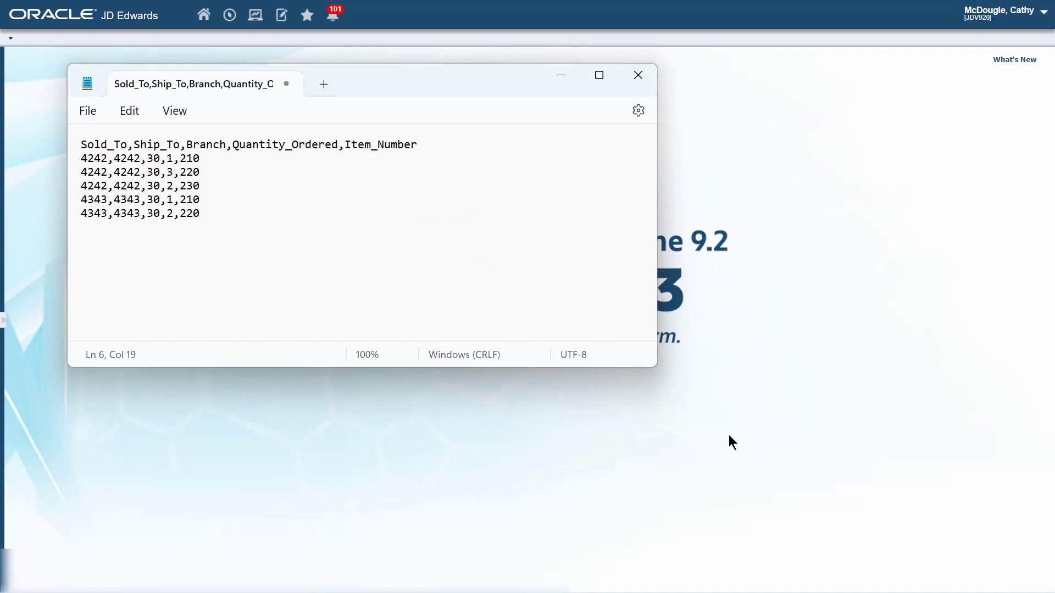
click(83, 118)
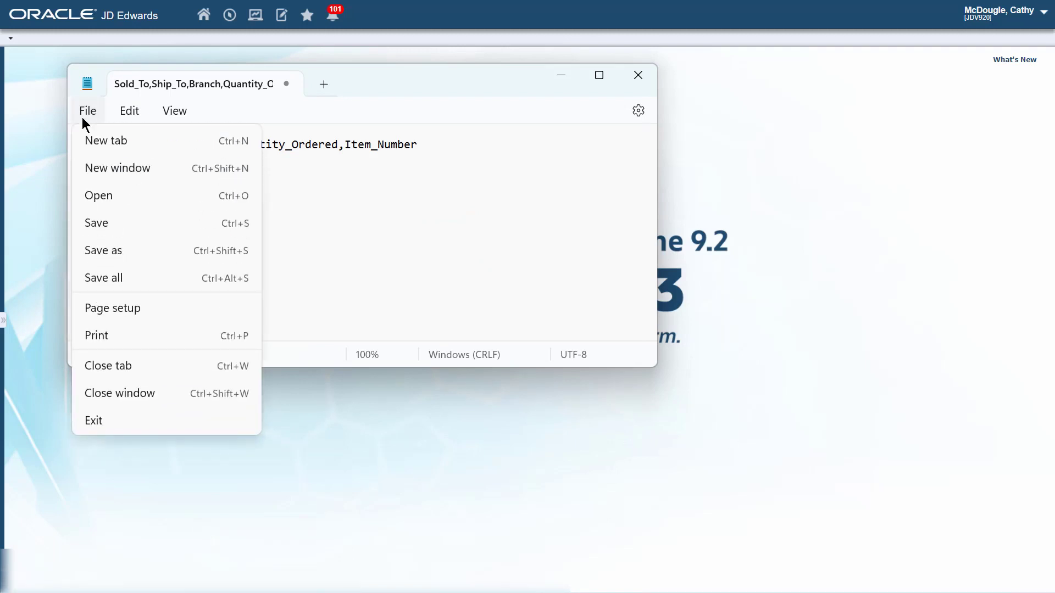
click(149, 248)
text(SODetail1.csv)
click(911, 528)
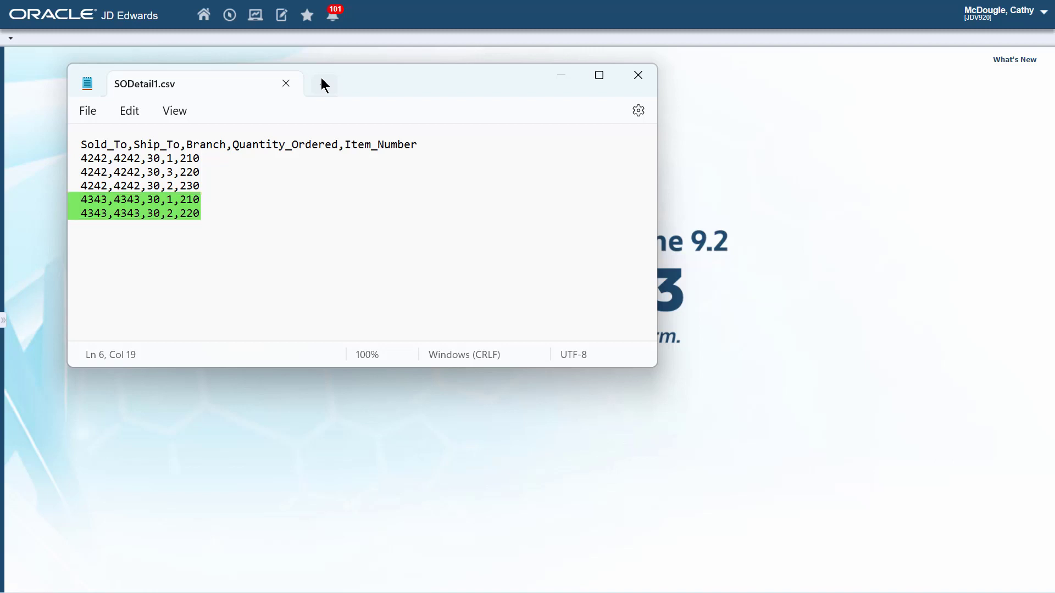
Paste the second set of CSV rows into a new Notepad tab and save it as SODetail2.csv.
drag(321, 78, 386, 146)
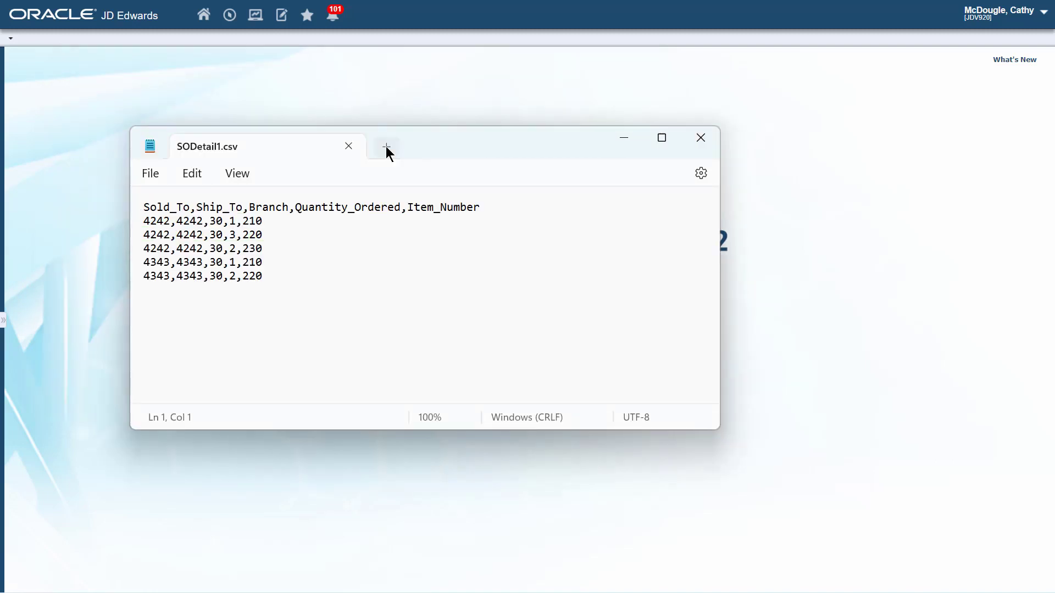
click(386, 146)
text(Sold_To,Ship_To,Branch,Quantity_Ordered,Item_Number 4243,4243,30,1,210 4243,4243,30,2,220)
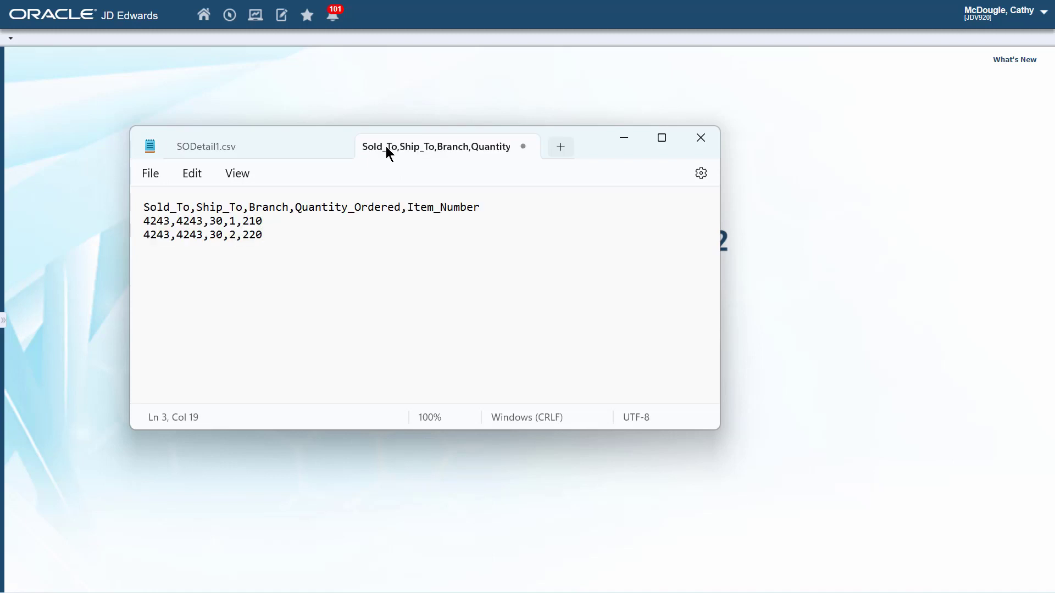
key(ctrl+s)
text(SODetail2.csv)
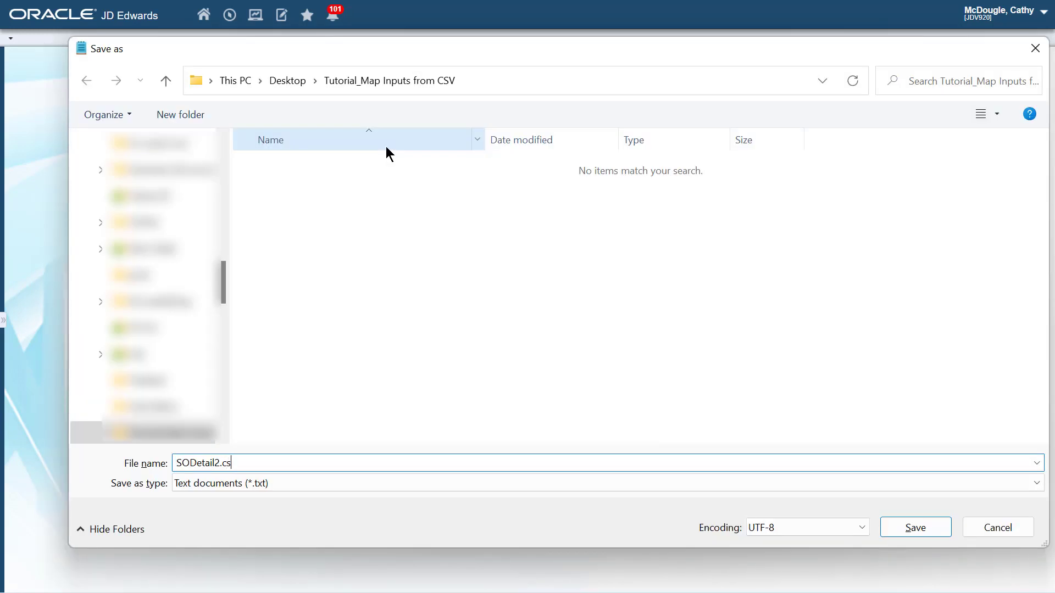
key(Return)
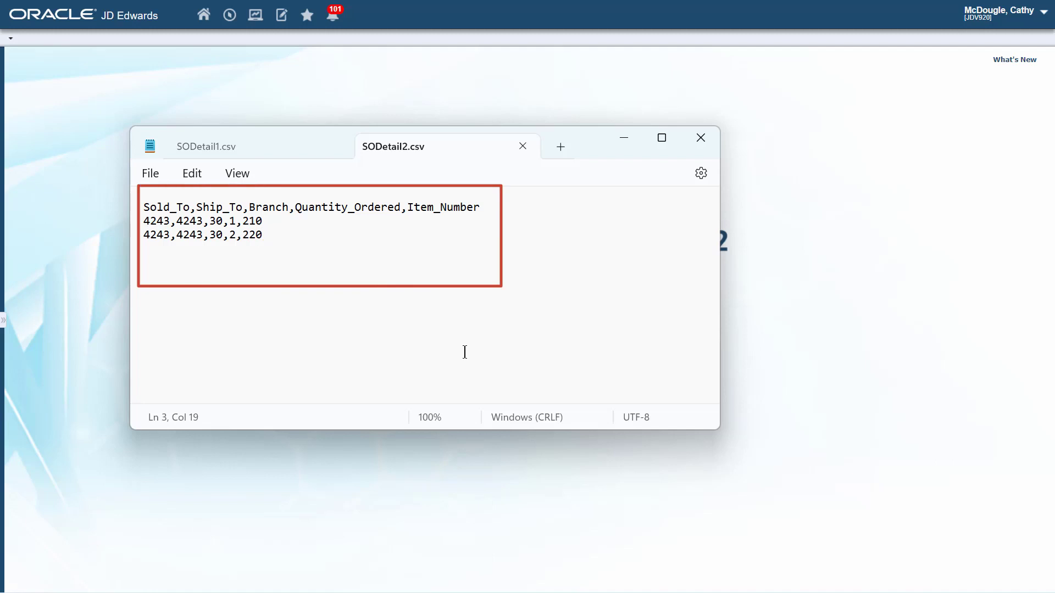
key(alt+Tab)
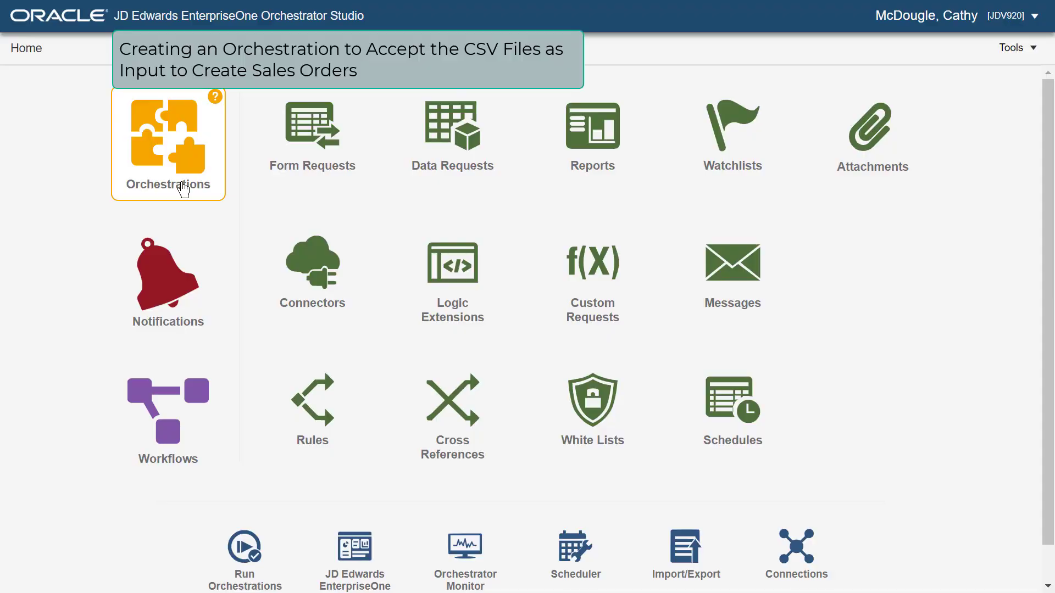
Create a new orchestration named 'Import Sales Orders from CSV' with a pasted description about CSV import.
click(183, 190)
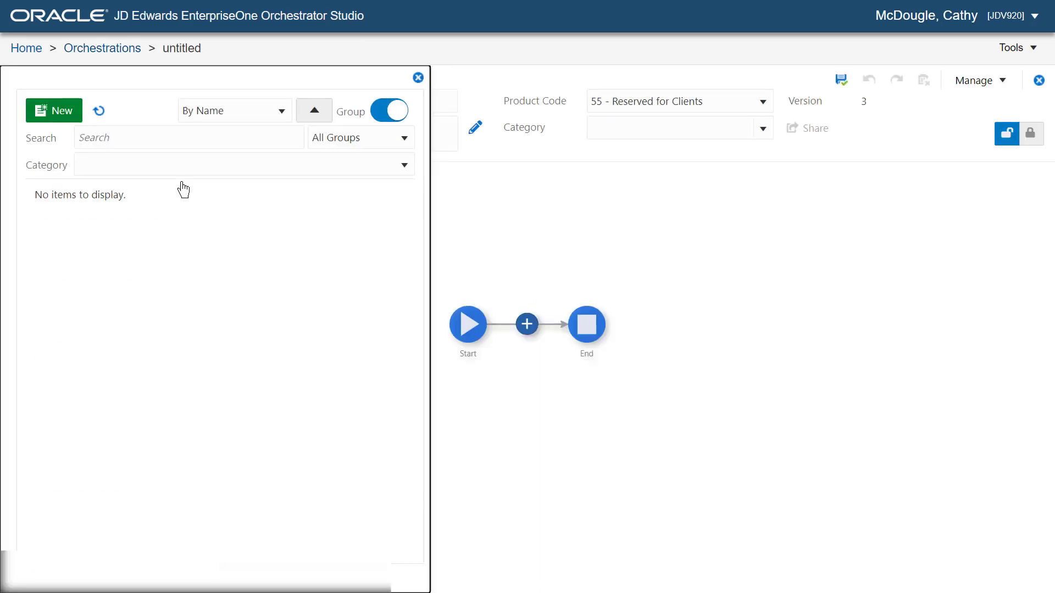
click(61, 112)
click(164, 107)
text(Import Sales Orders from CSV)
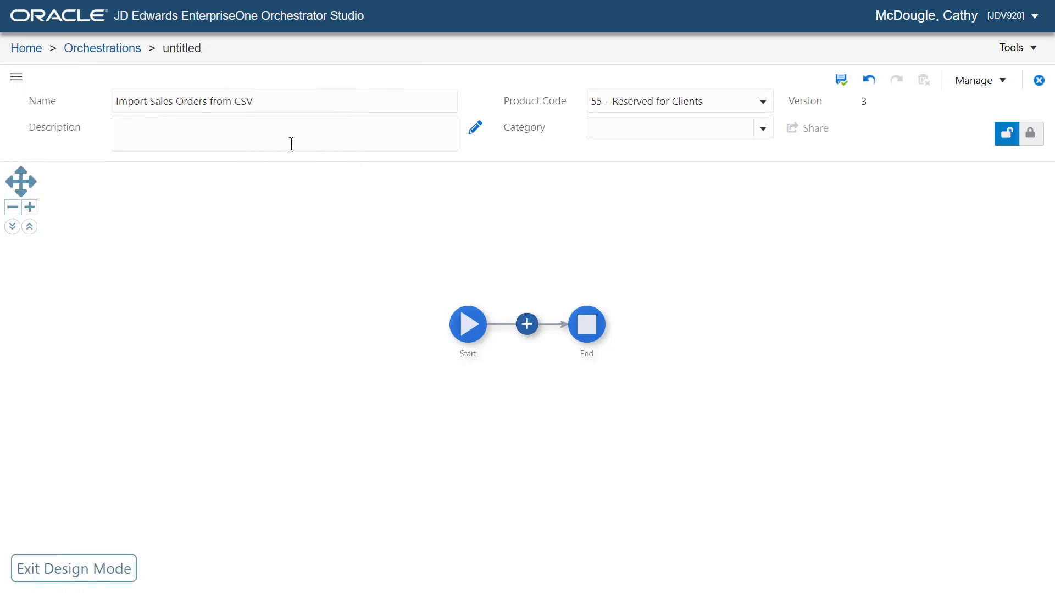
click(292, 144)
text(Import one or more sales orders from CSV files. Transform the CSV input using a Custom Create Array step.)
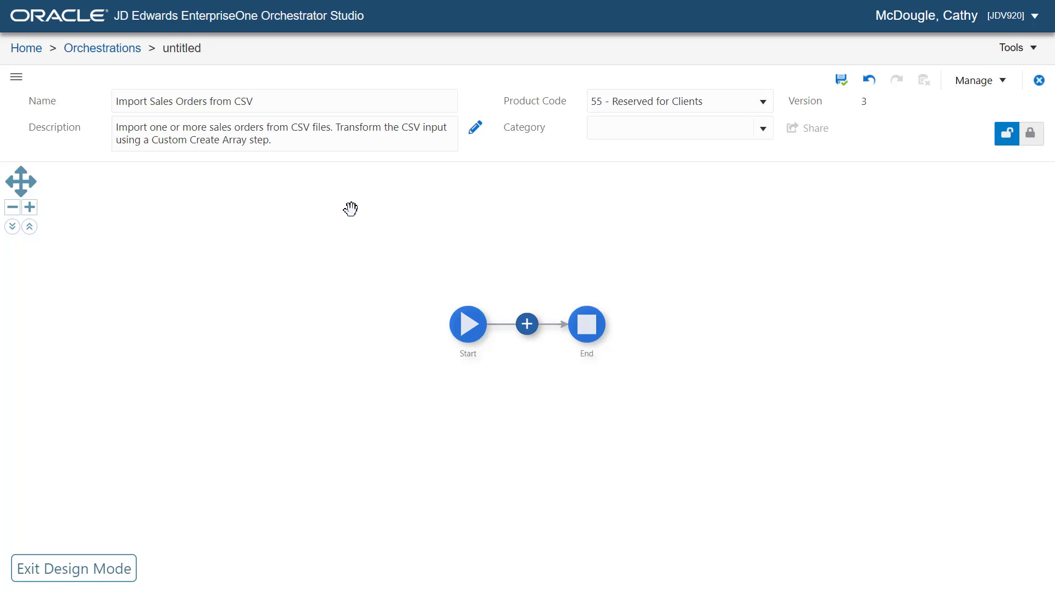
click(466, 328)
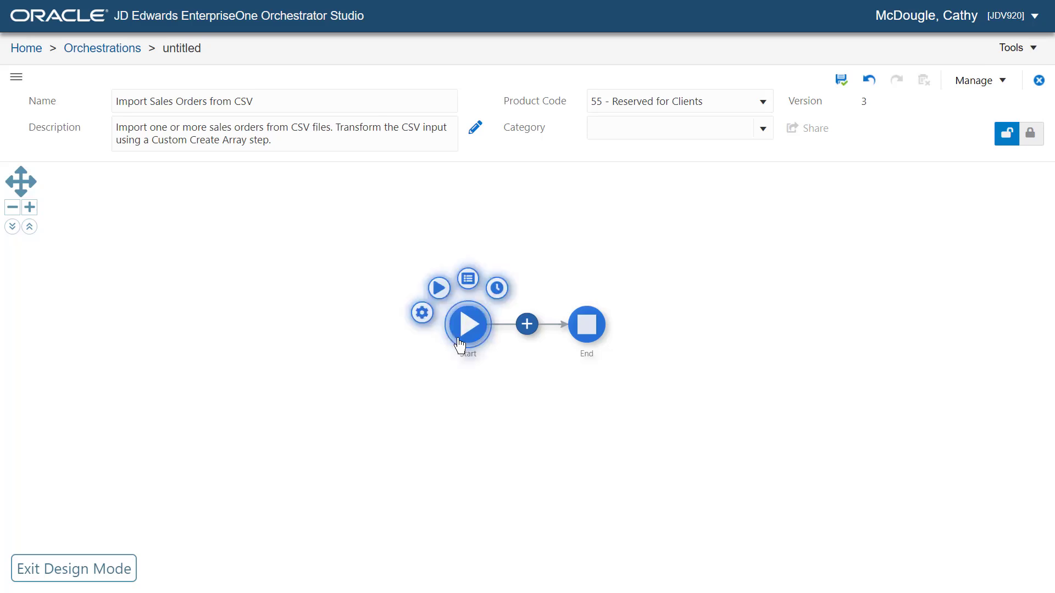
Set the file inputs to process as an array named CSVArray and save the orchestration.
click(470, 285)
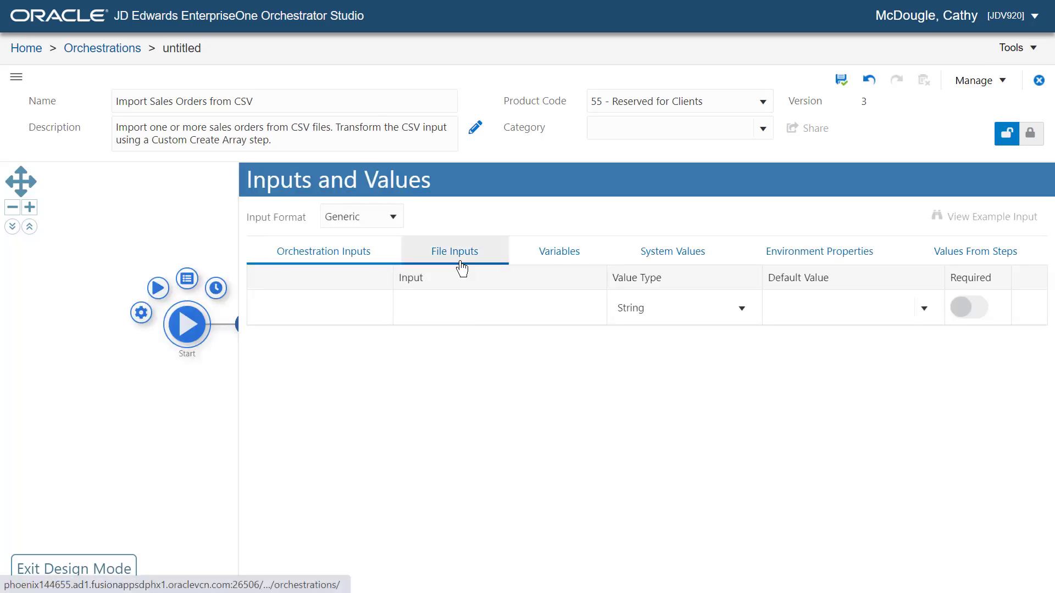
click(461, 268)
click(516, 284)
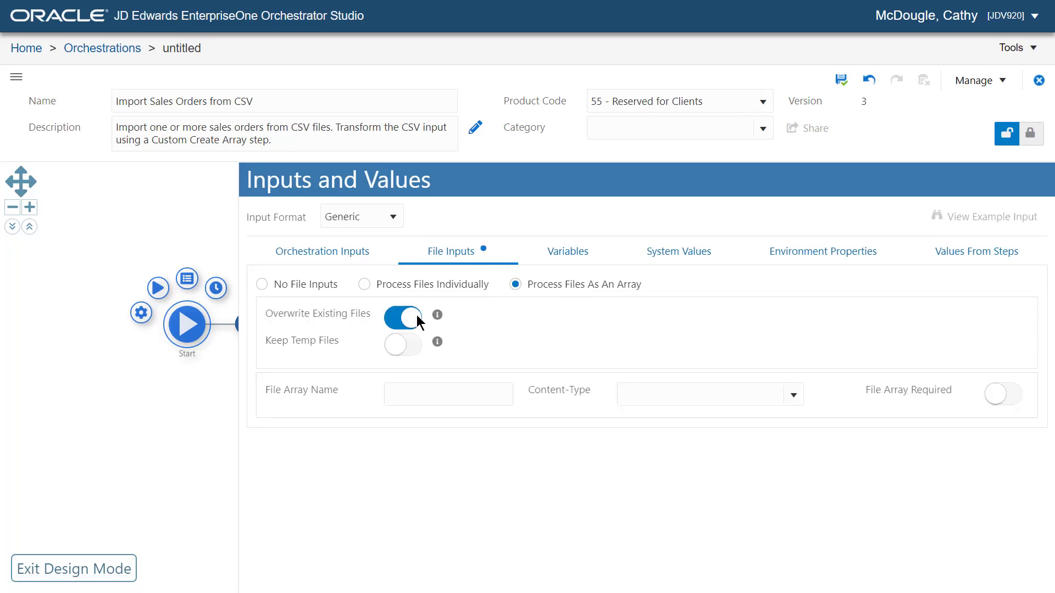
click(445, 394)
text(CSVArray)
click(845, 84)
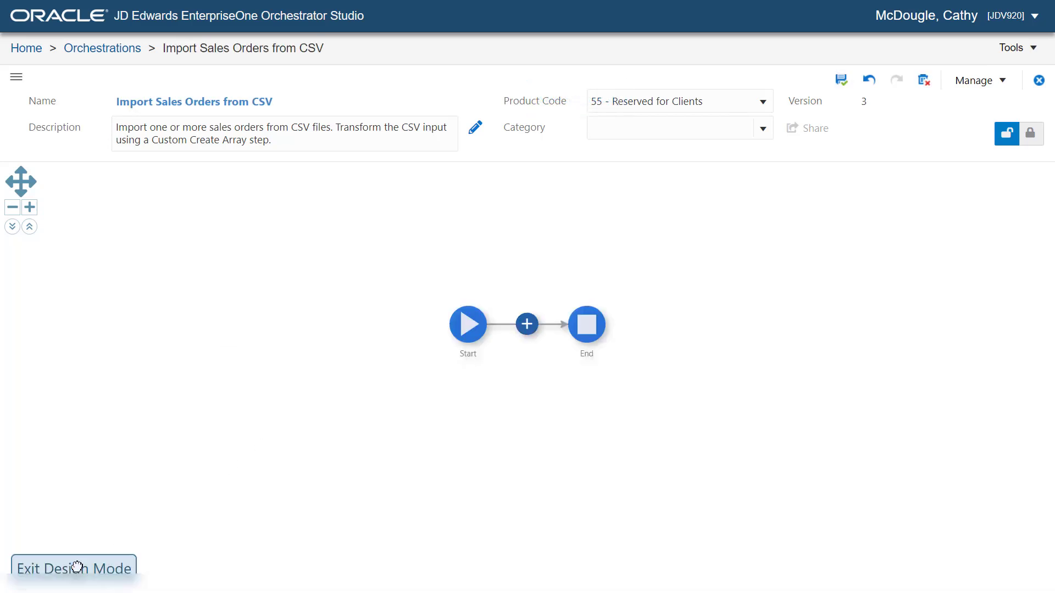
Insert a new standard rule step named HaveAFile that requires all conditions to match.
click(526, 325)
click(699, 394)
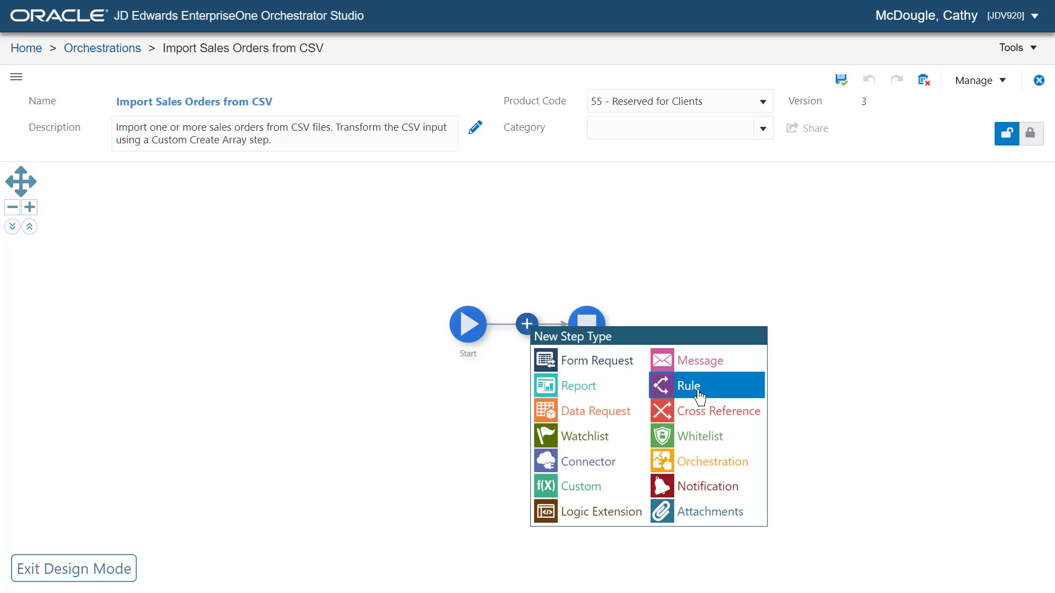
click(397, 244)
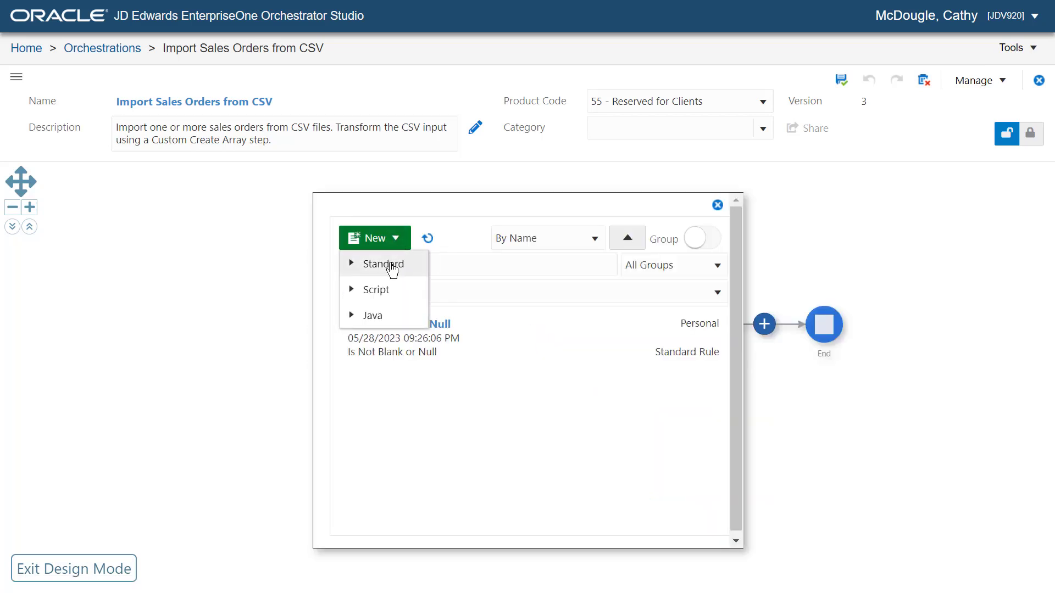
click(391, 268)
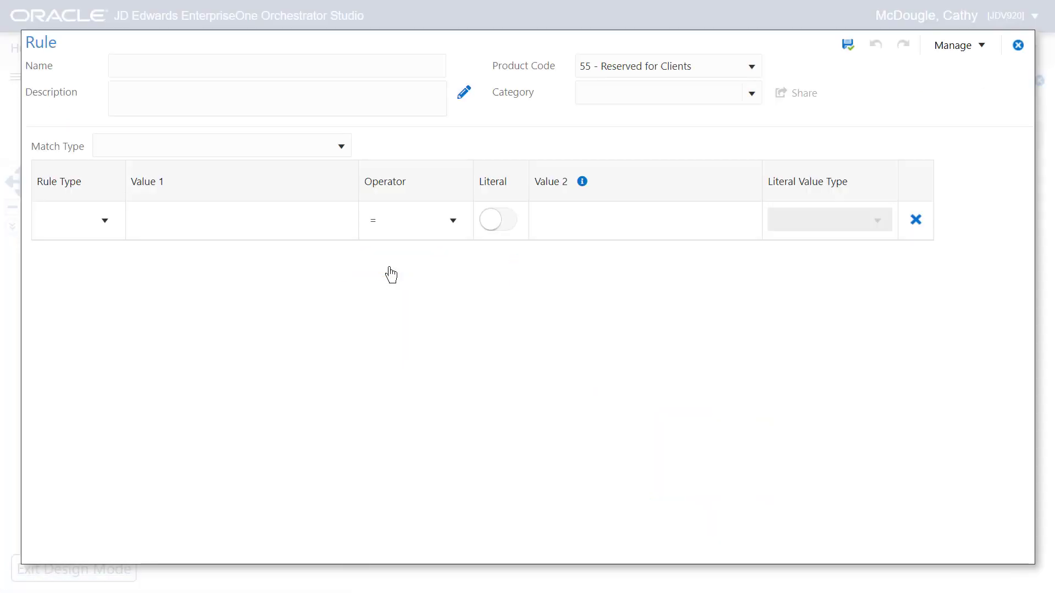
text(HaveAFile)
click(334, 145)
click(286, 189)
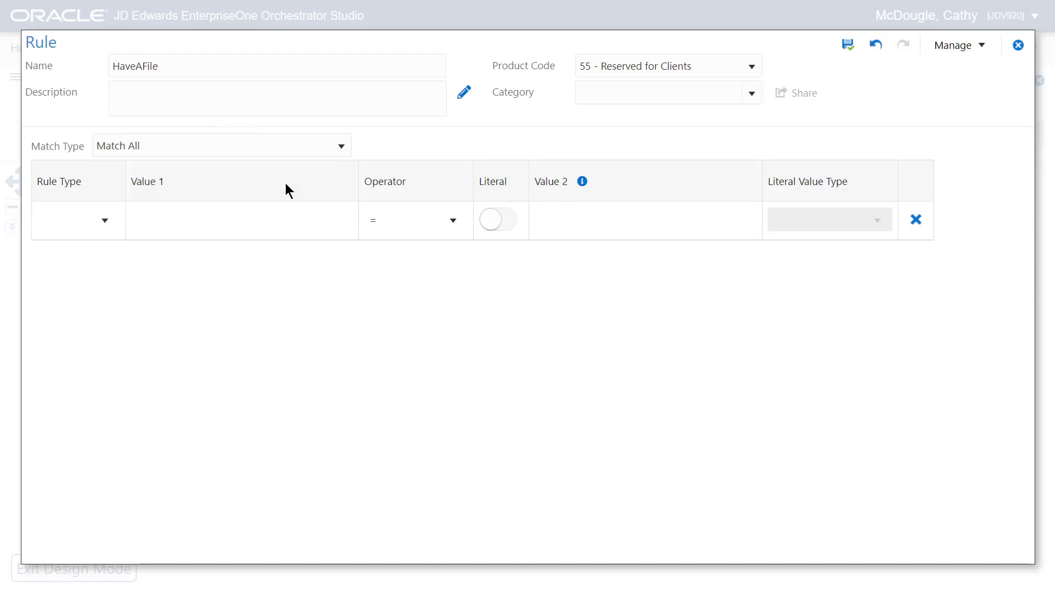
Give HaveAFile the condition fileName > 0 with a String literal, and save the rule.
click(109, 222)
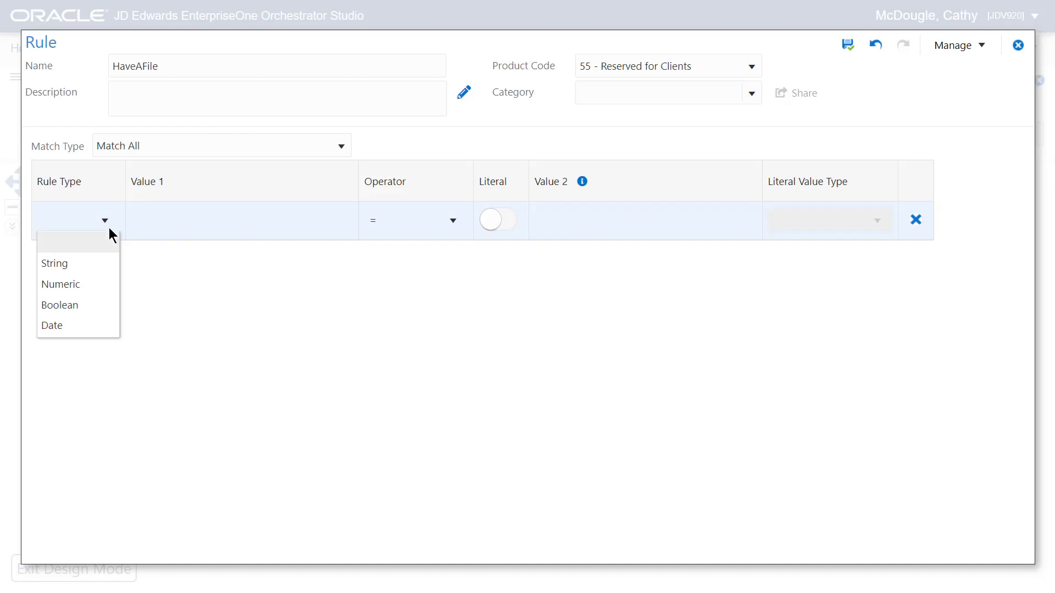
click(100, 263)
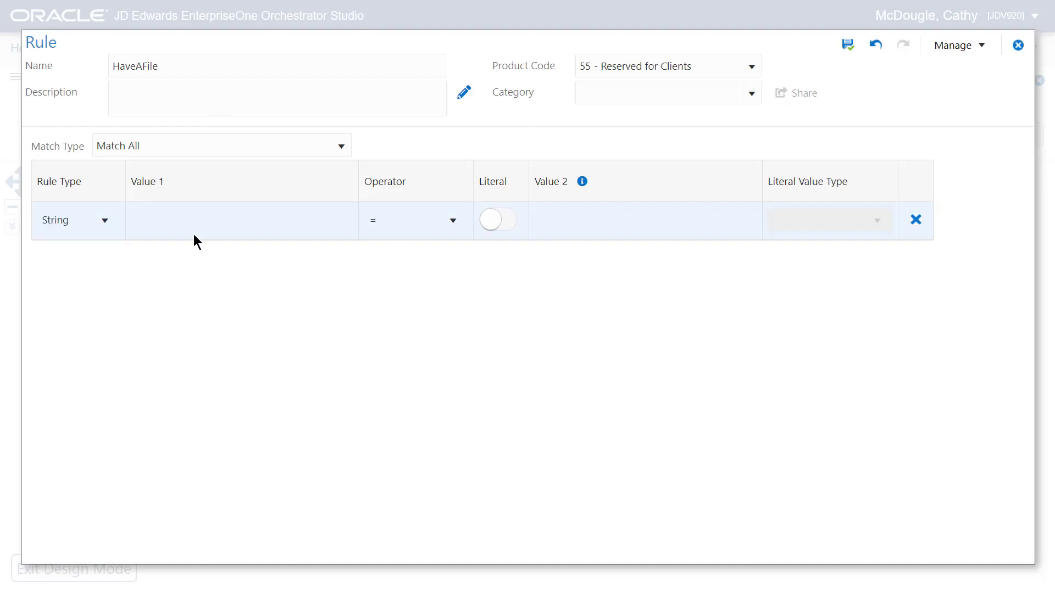
text(fileName)
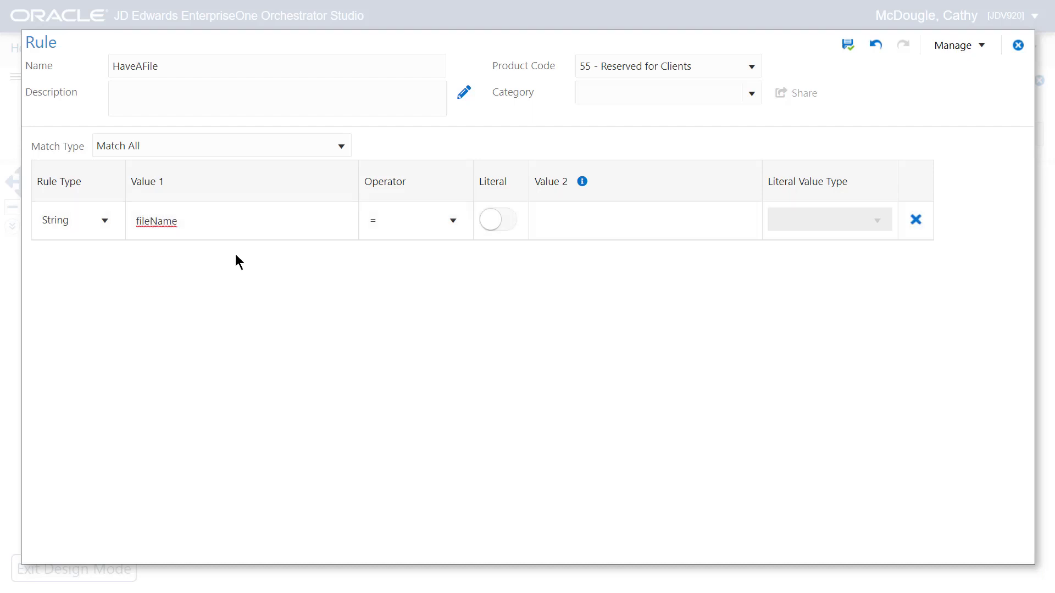
click(434, 217)
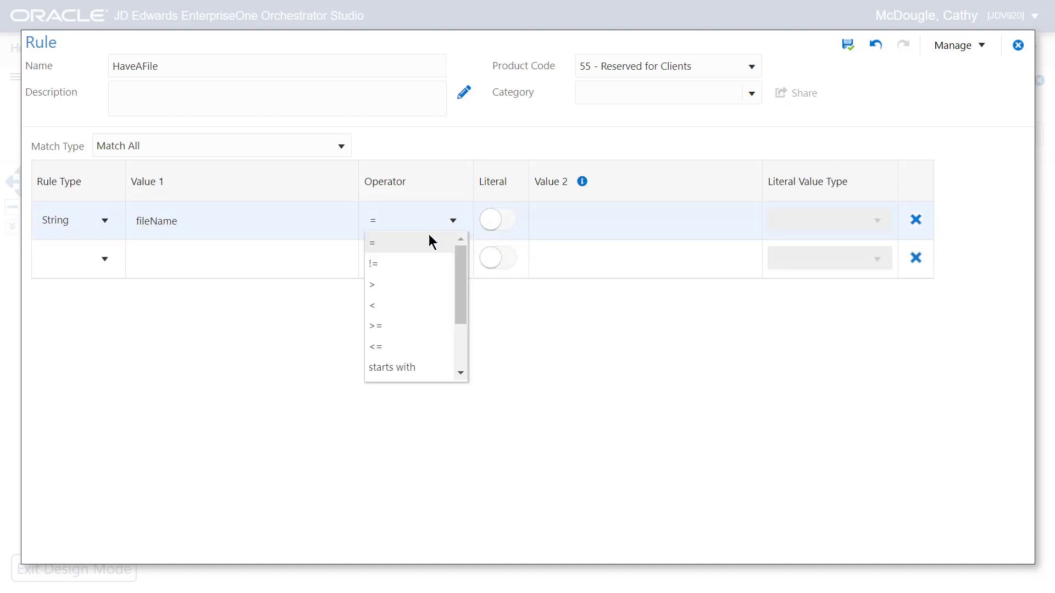
click(410, 288)
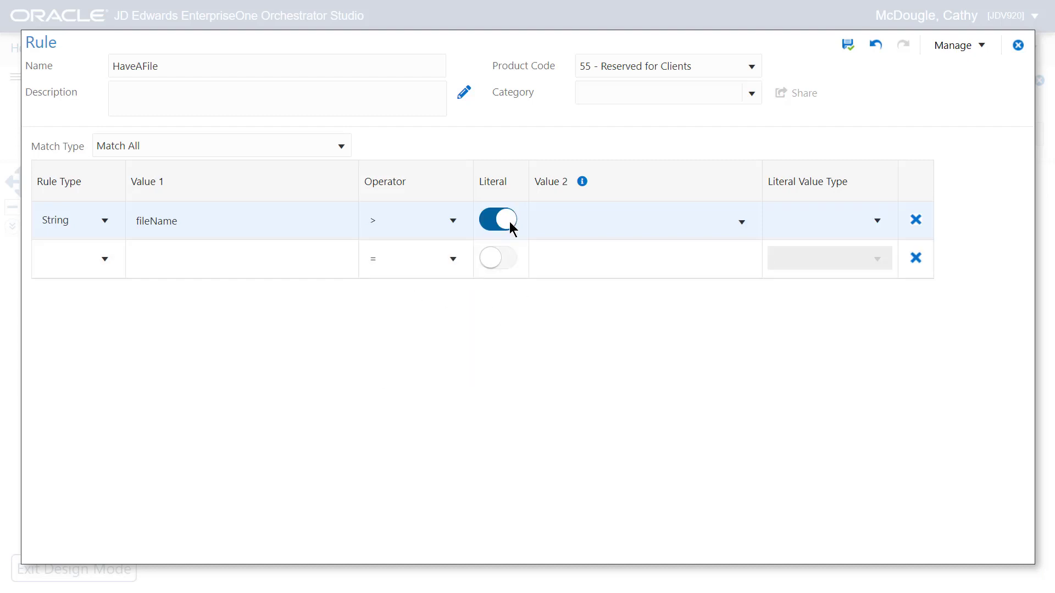
click(600, 222)
text(0)
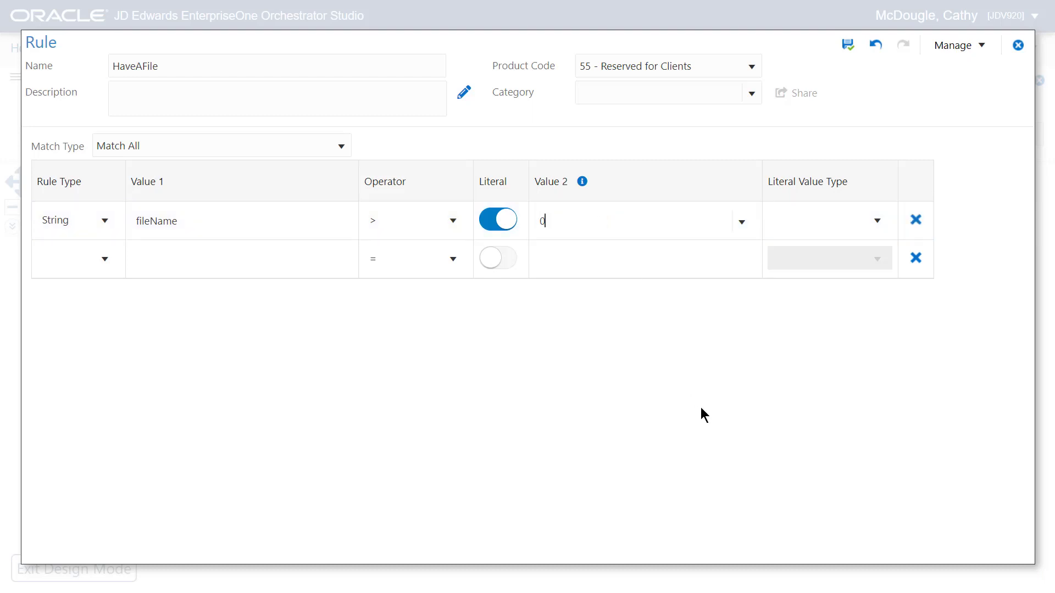
click(877, 220)
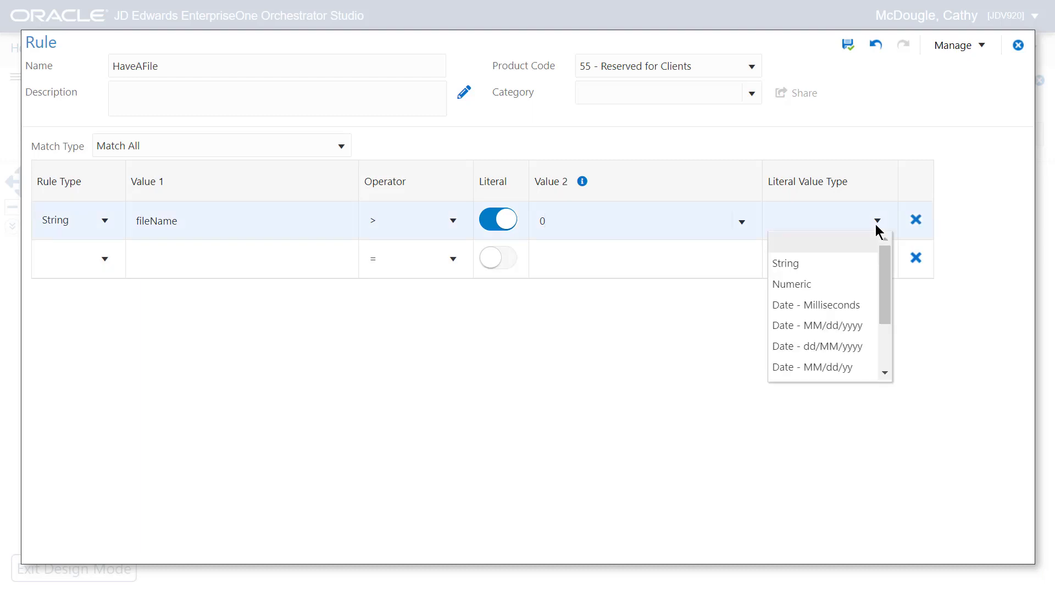
click(849, 261)
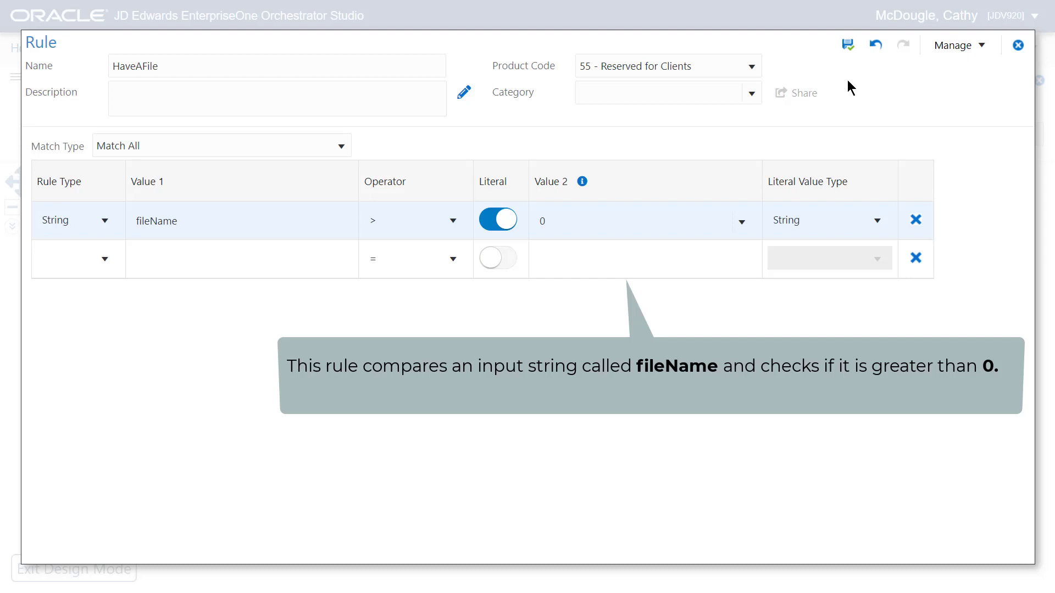
click(853, 52)
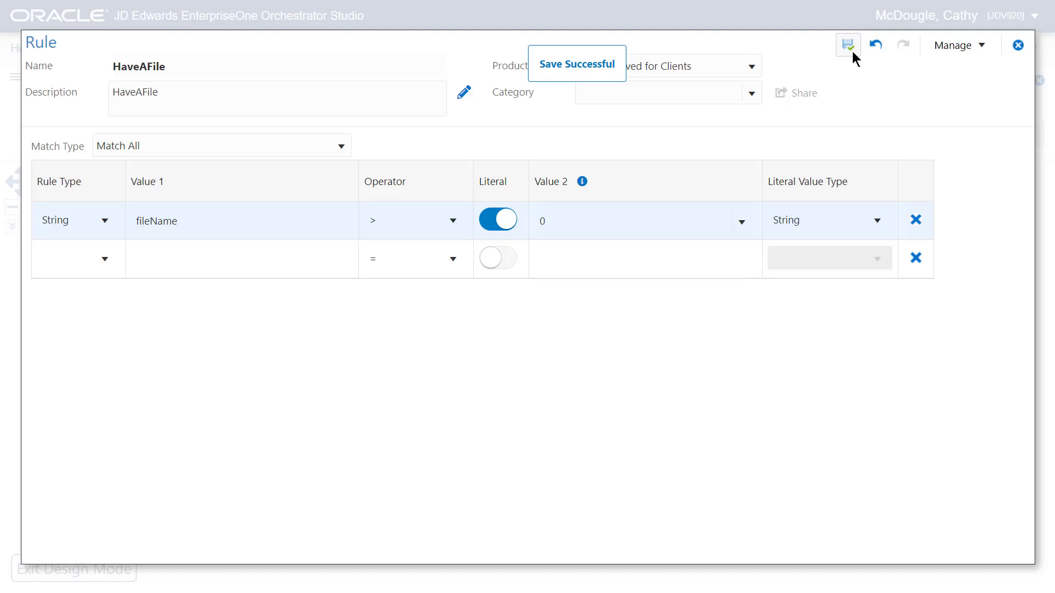
click(1019, 46)
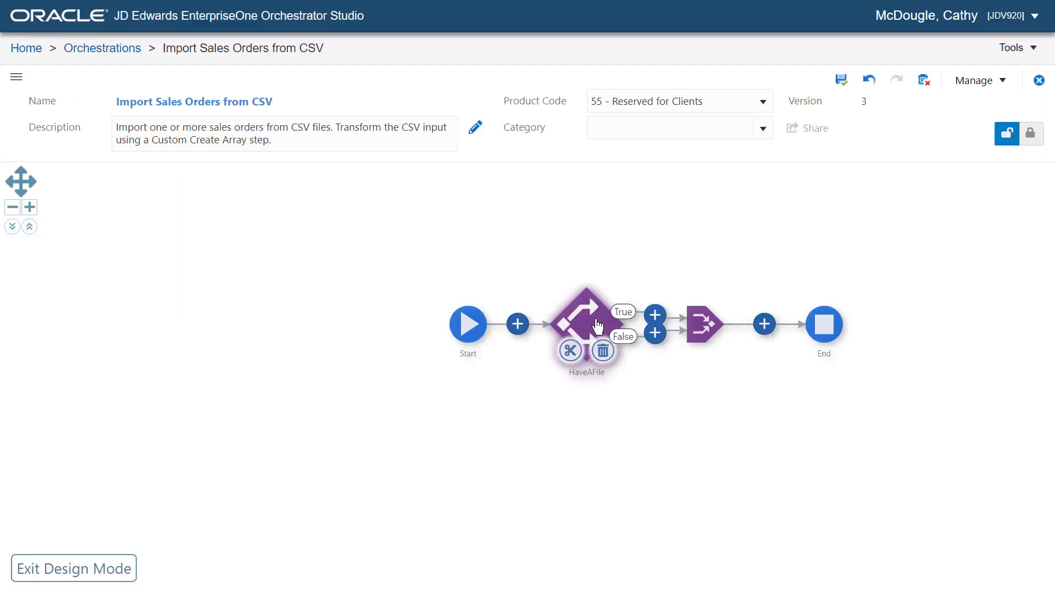
Make HaveAFile iterate over CSVArray, map fileName to CSVArray.fileName, and save the orchestration.
click(602, 261)
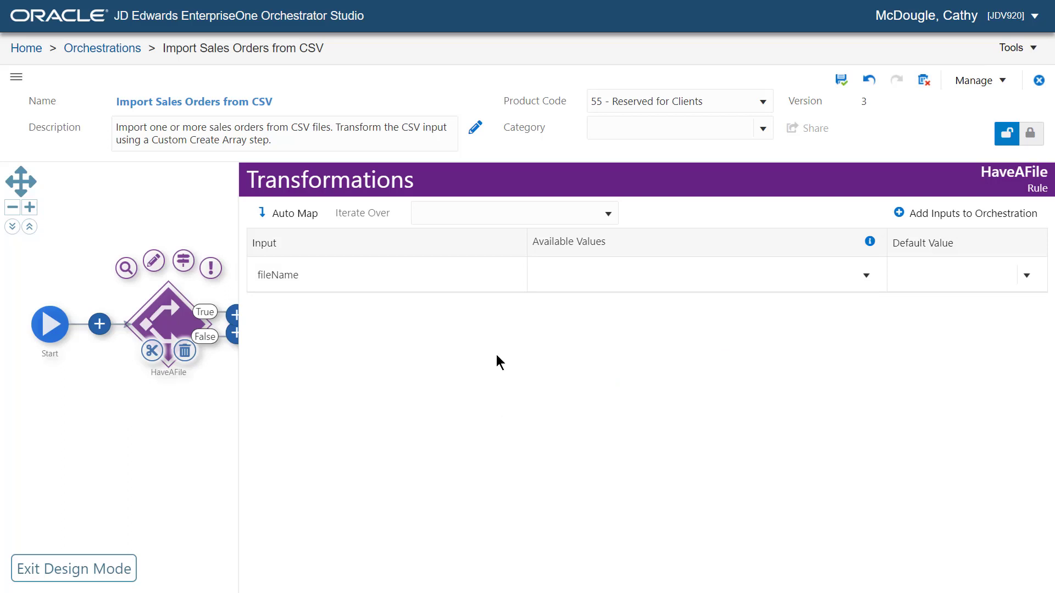
click(566, 212)
click(526, 255)
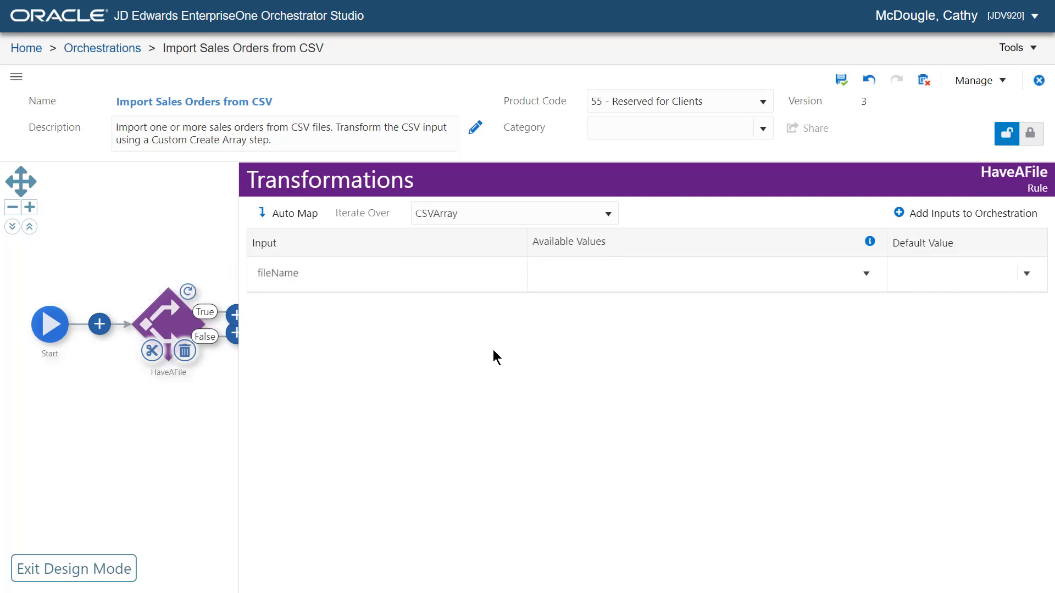
click(586, 275)
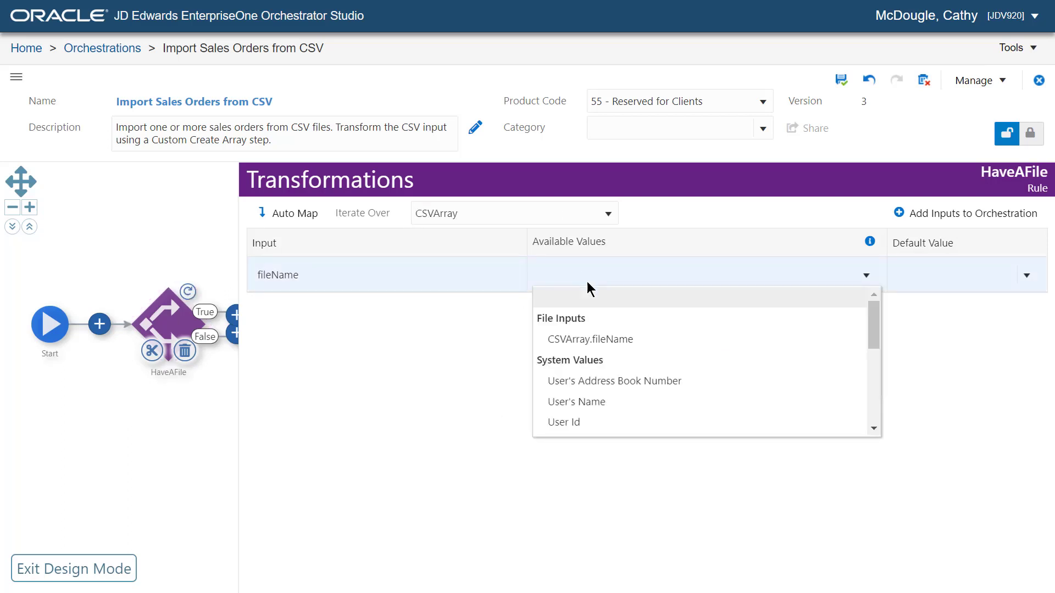
click(613, 344)
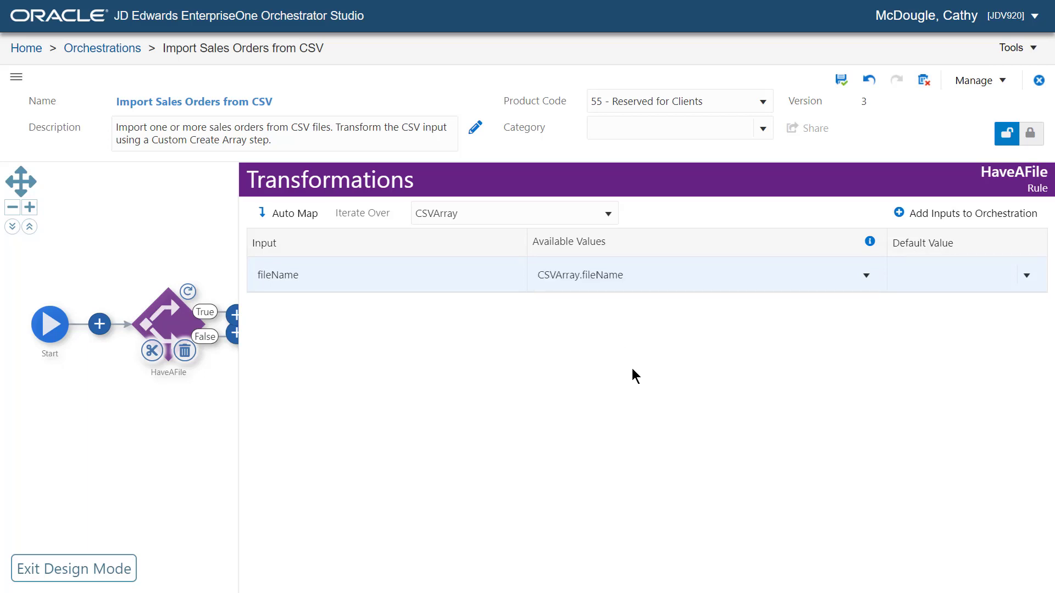
click(843, 81)
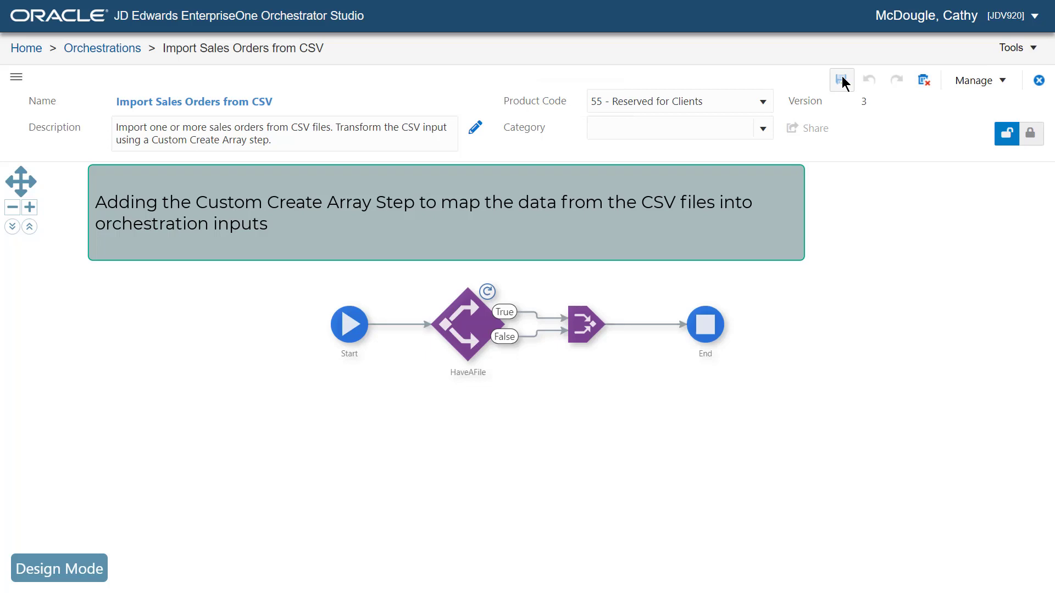
click(88, 569)
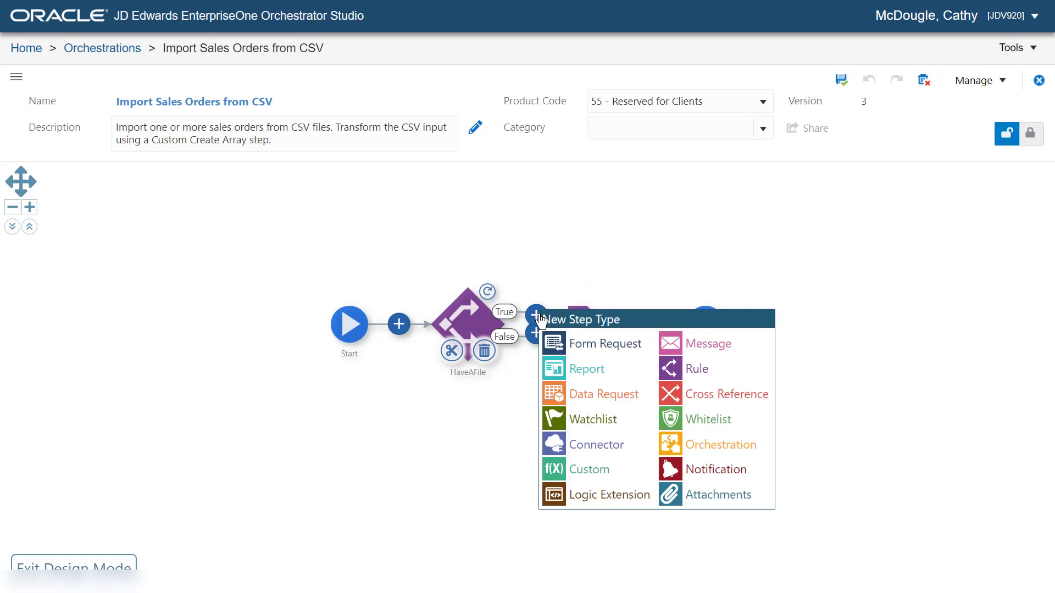
Add a Create Array step 'Map Inputs from CSV' on True, using Sales_Order_Data with CSV headers.
click(604, 470)
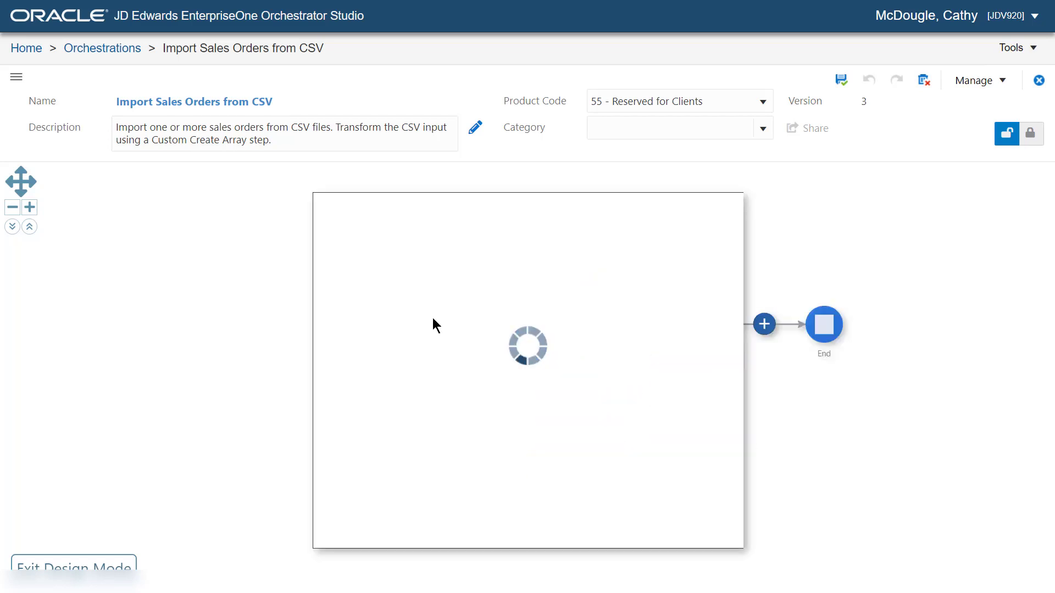
click(378, 240)
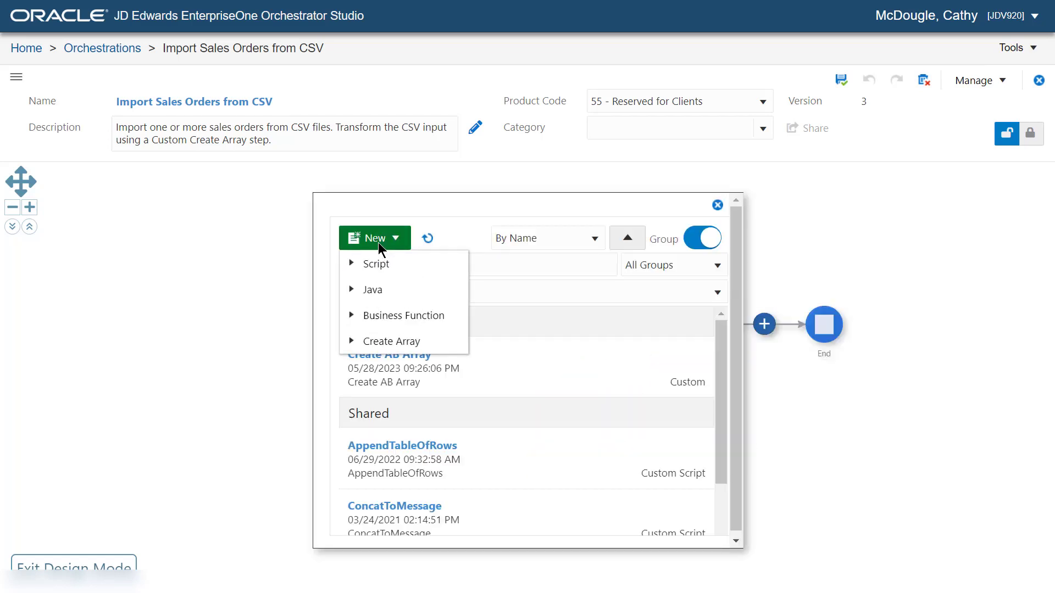
click(407, 341)
click(167, 70)
text(Map Inputs from CSV)
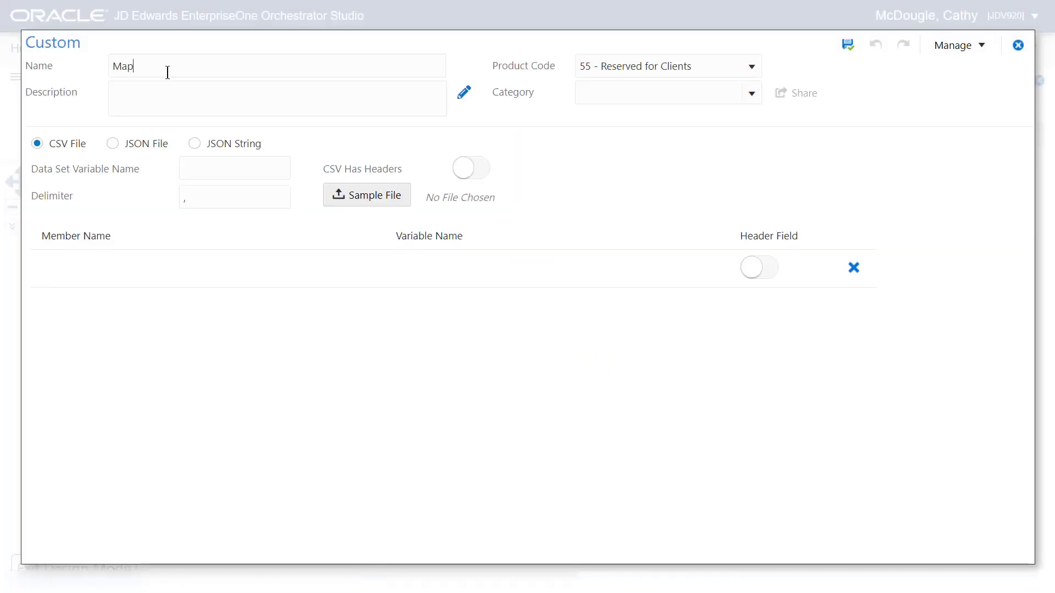
click(192, 103)
text(Map Inputs from CSV)
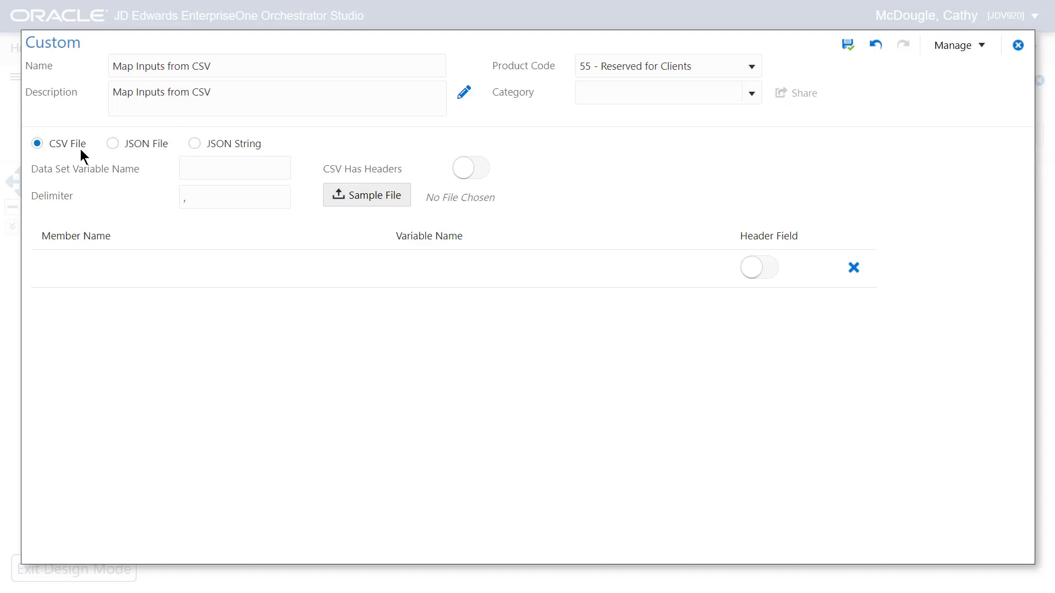
text(Sales_Order_Data)
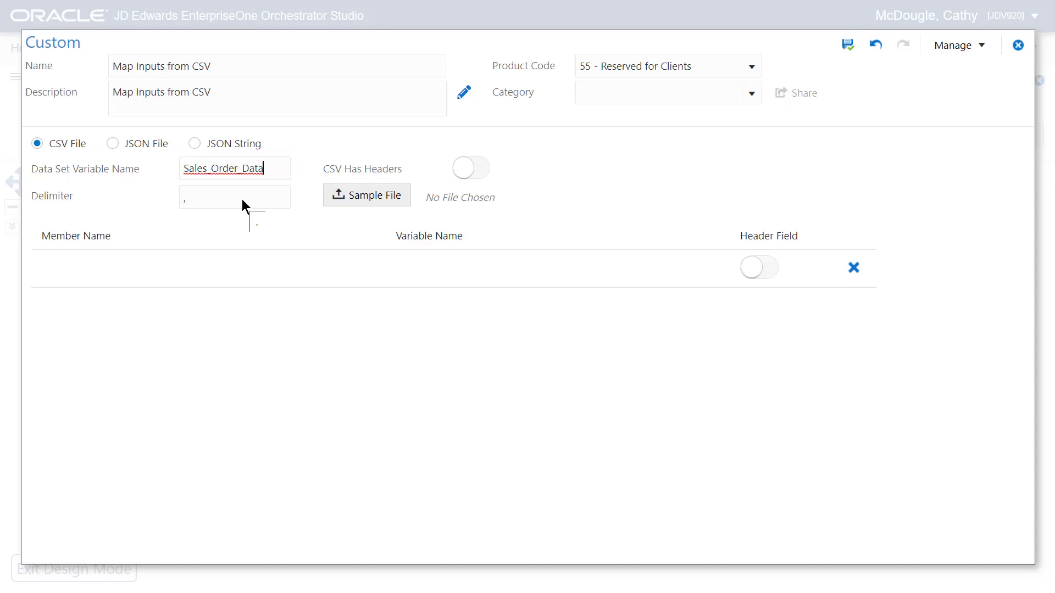
click(477, 173)
Load SODetail1.csv as the sample file to import its column members.
click(390, 199)
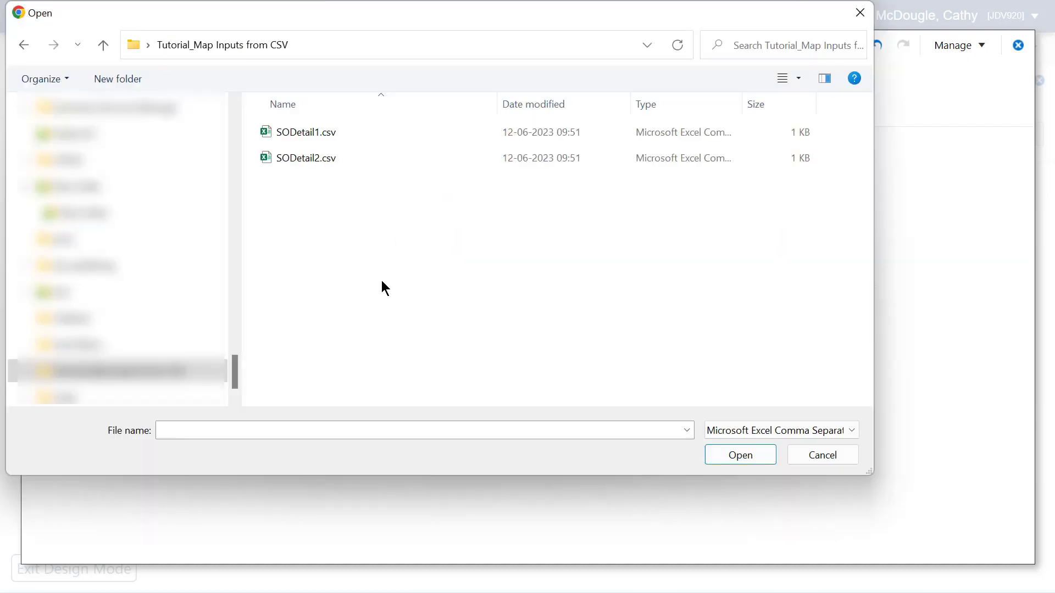
click(332, 132)
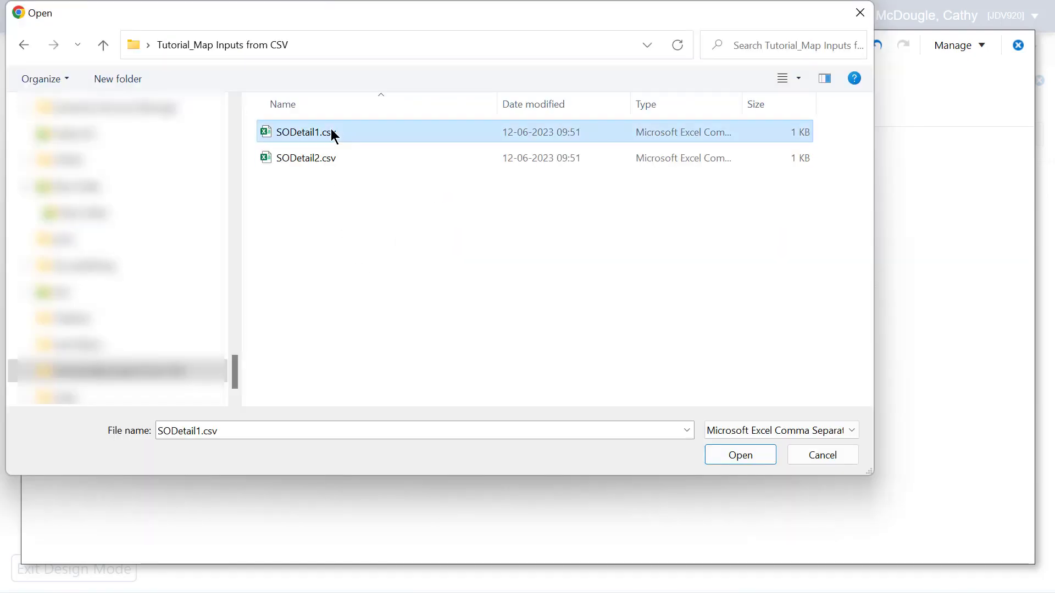
click(750, 451)
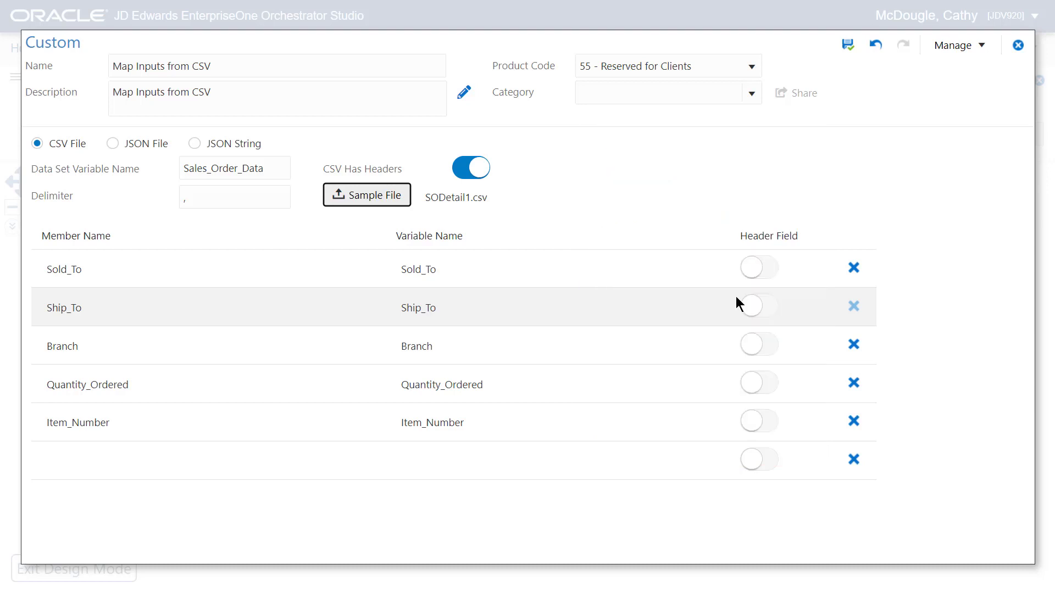
Mark Sold_To, Ship_To and Branch as header fields, name the detail object Sales_Order_Detail, and save.
click(770, 269)
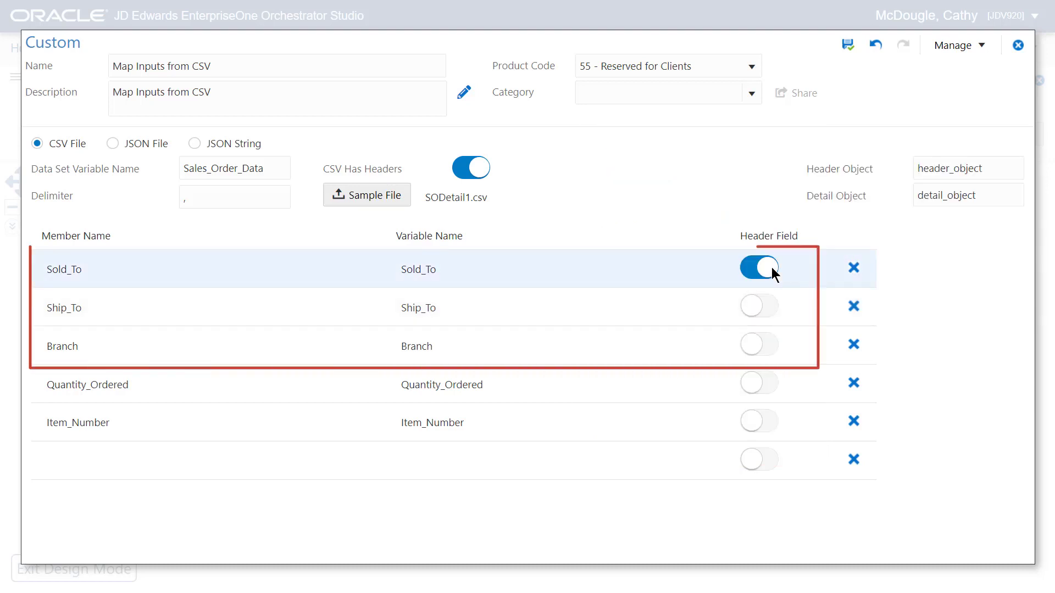
click(772, 306)
click(768, 346)
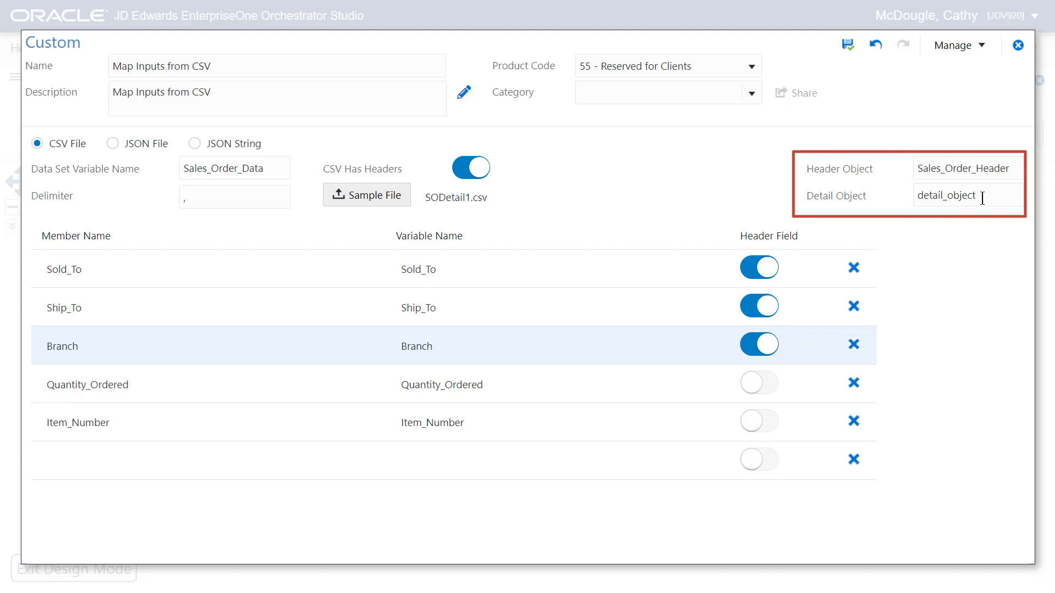
click(983, 196)
drag(976, 196, 914, 196)
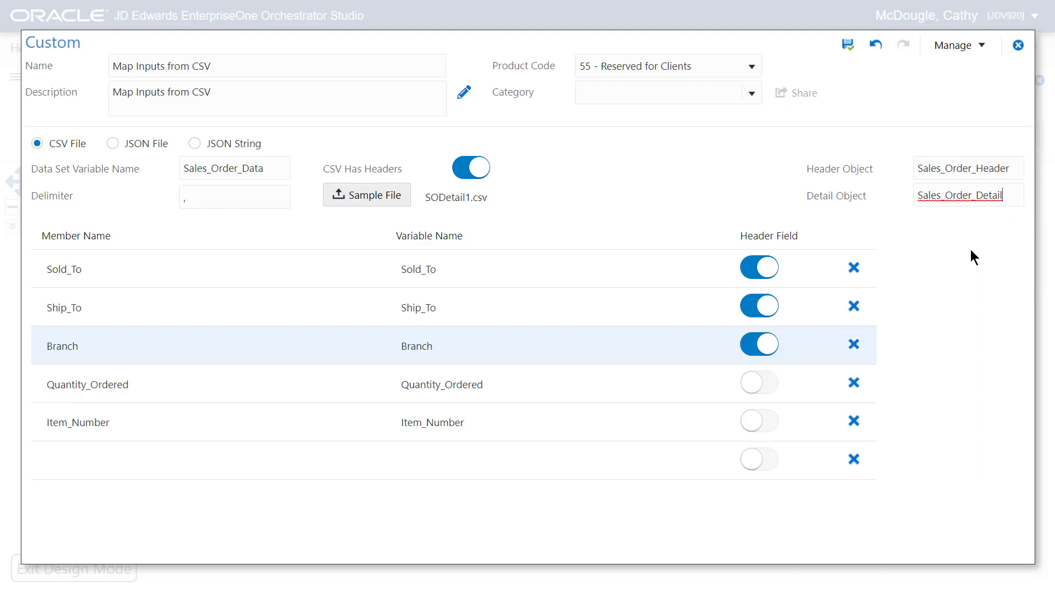
click(848, 46)
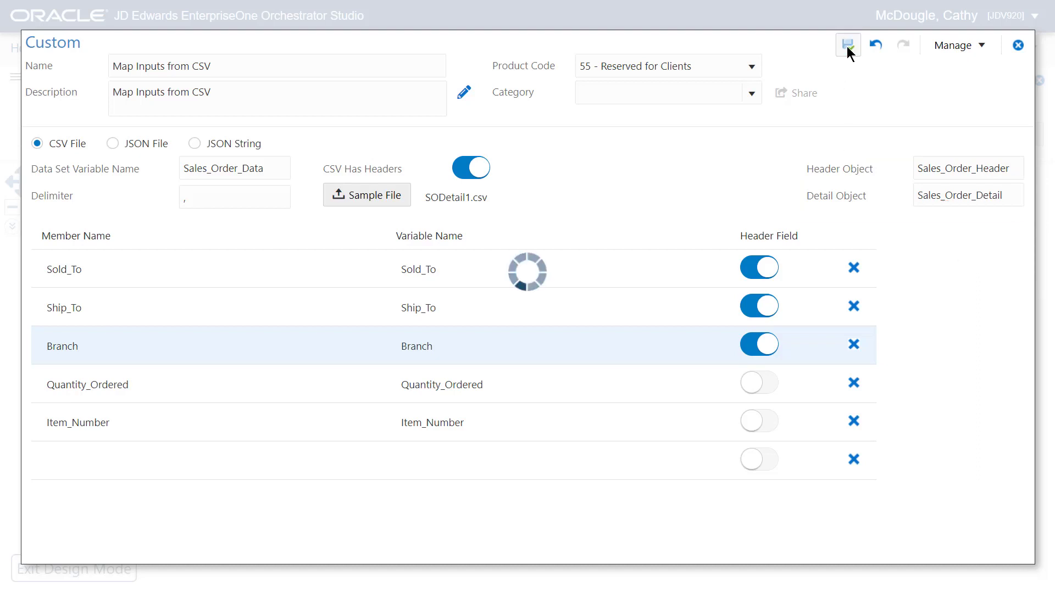
Map the Map Inputs from CSV step's csvFile to CSVArray.fileName and save the orchestration.
click(1019, 45)
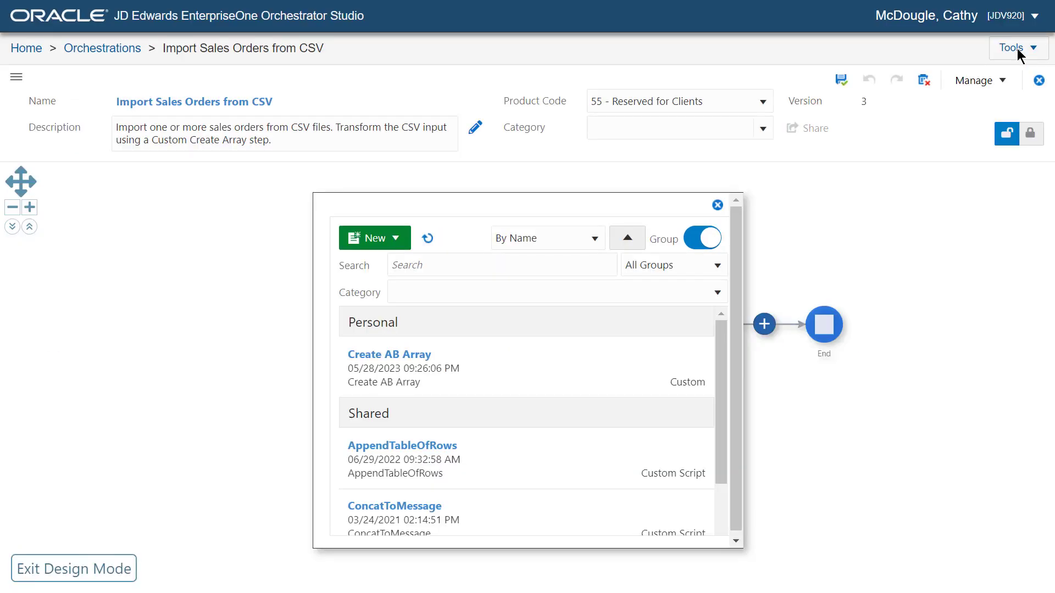
click(614, 275)
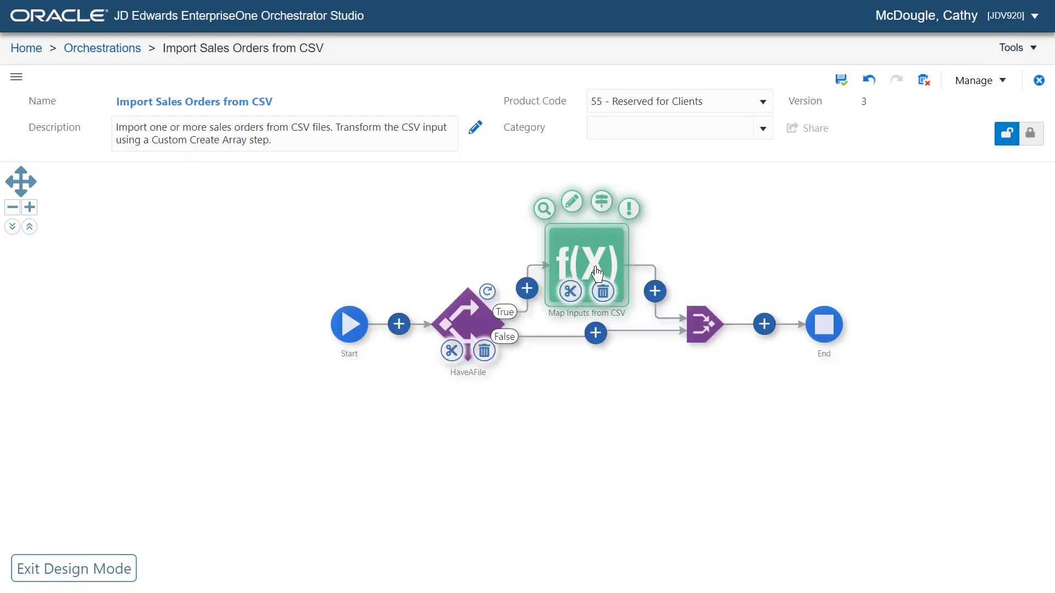
click(602, 203)
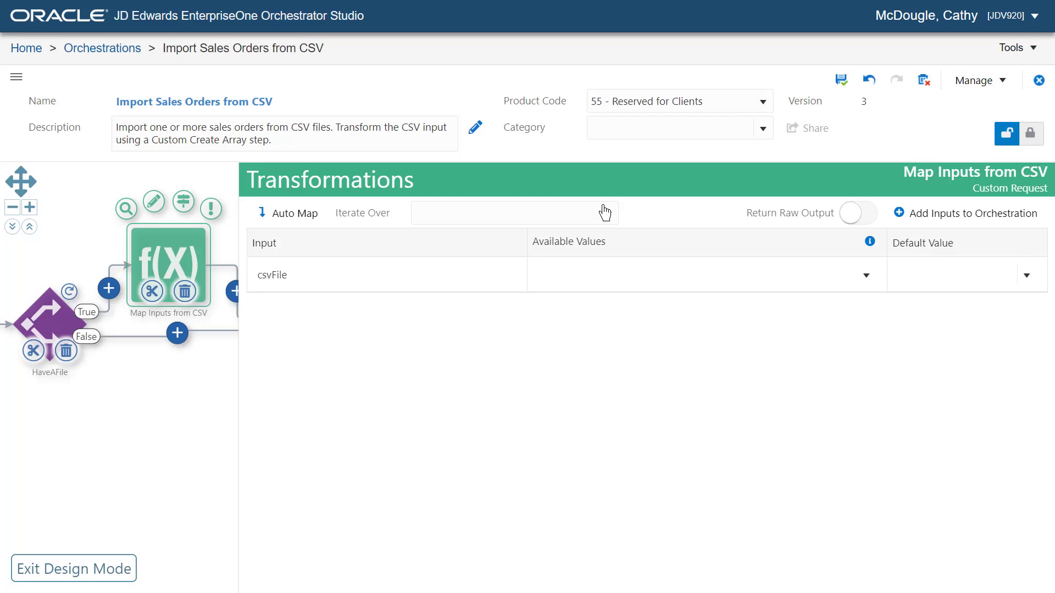
click(603, 288)
click(616, 344)
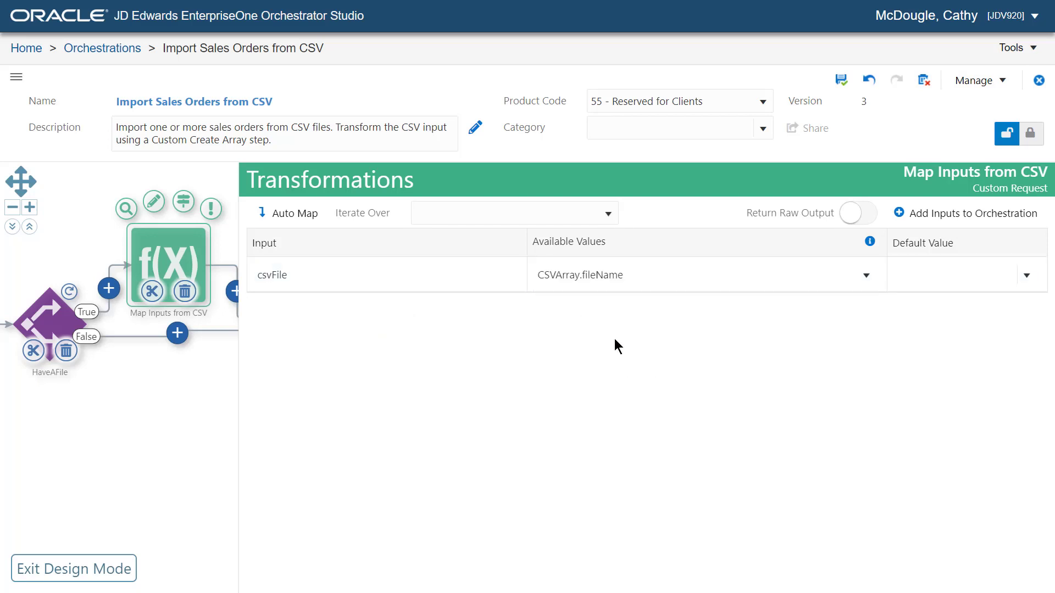
click(841, 81)
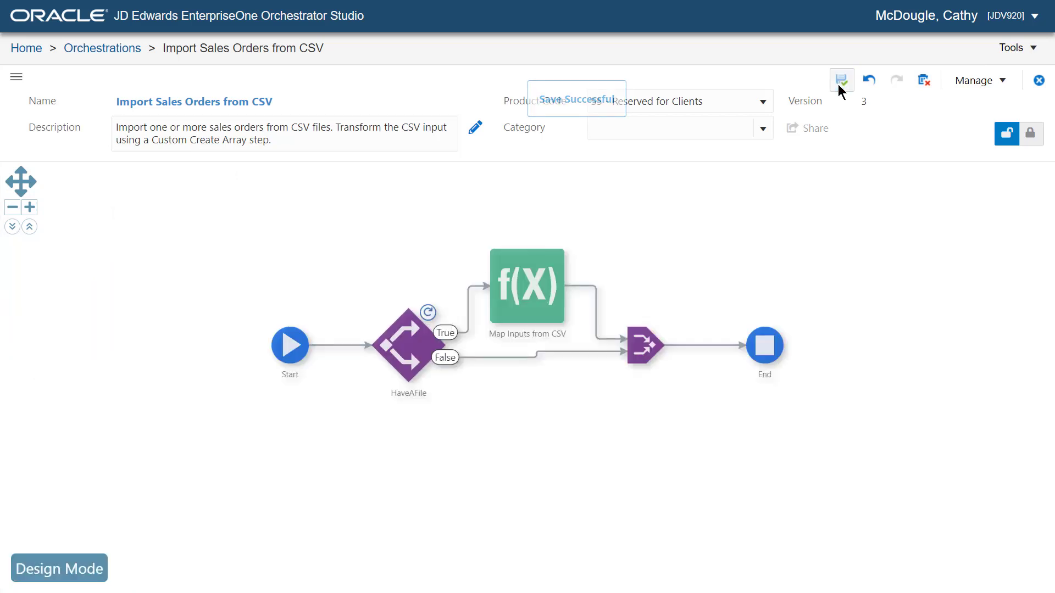
click(88, 568)
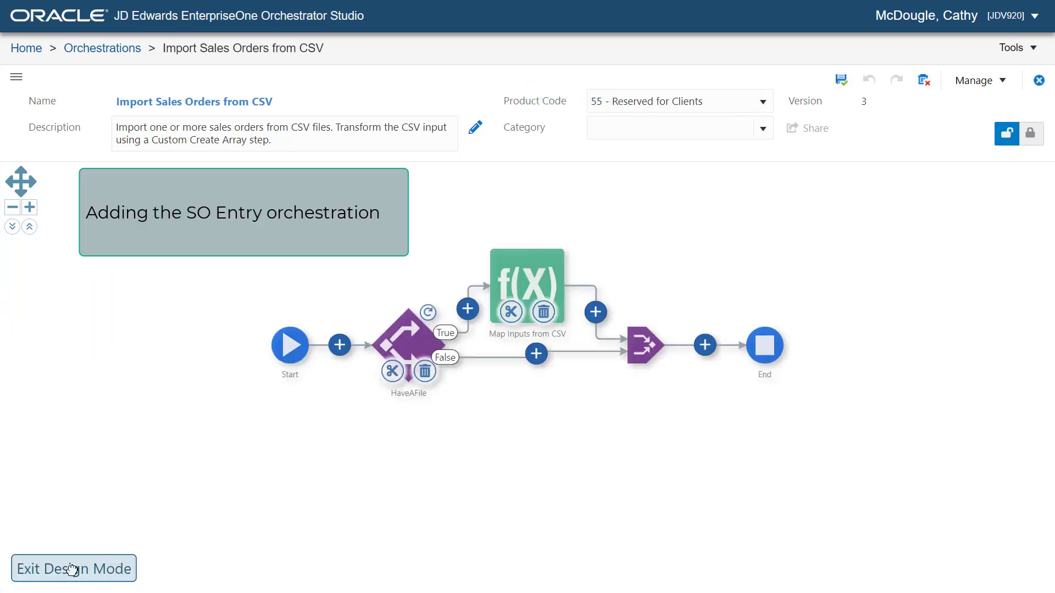
Add an SO Entry orchestration step after Map Inputs from CSV.
click(595, 311)
click(771, 444)
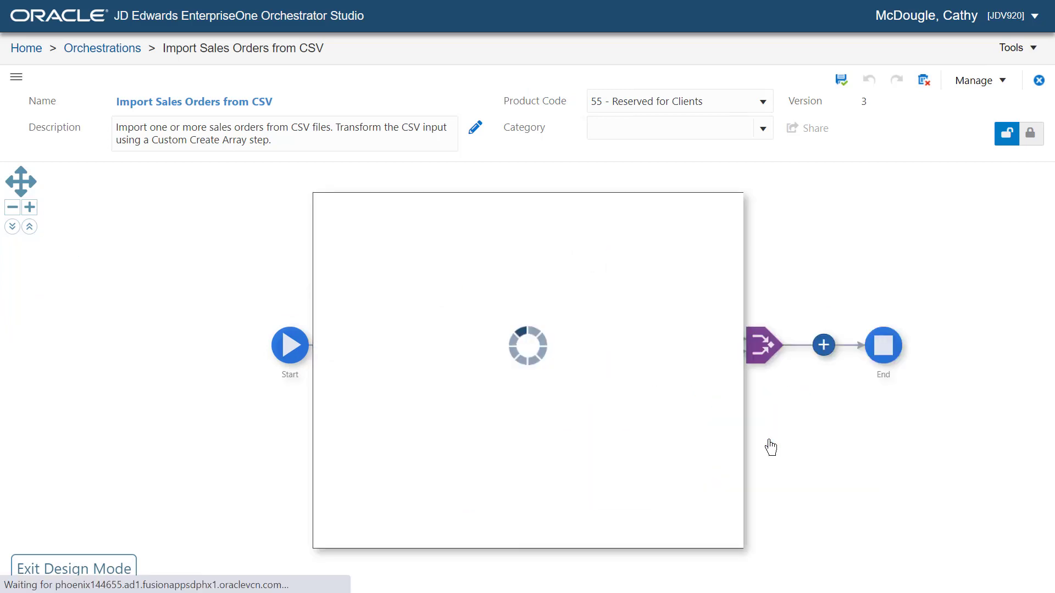
click(463, 389)
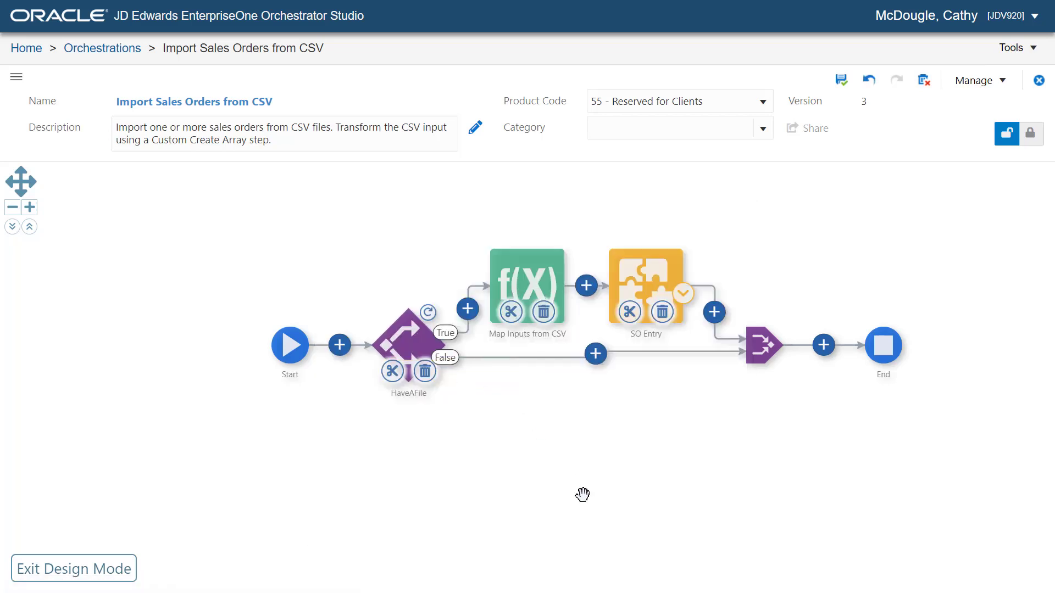
Make SO Entry iterate over Sales_Order_Data with jde_object mapped to Sales_Order_Data.Sales_Order_Header, and save.
mouse_move(650, 273)
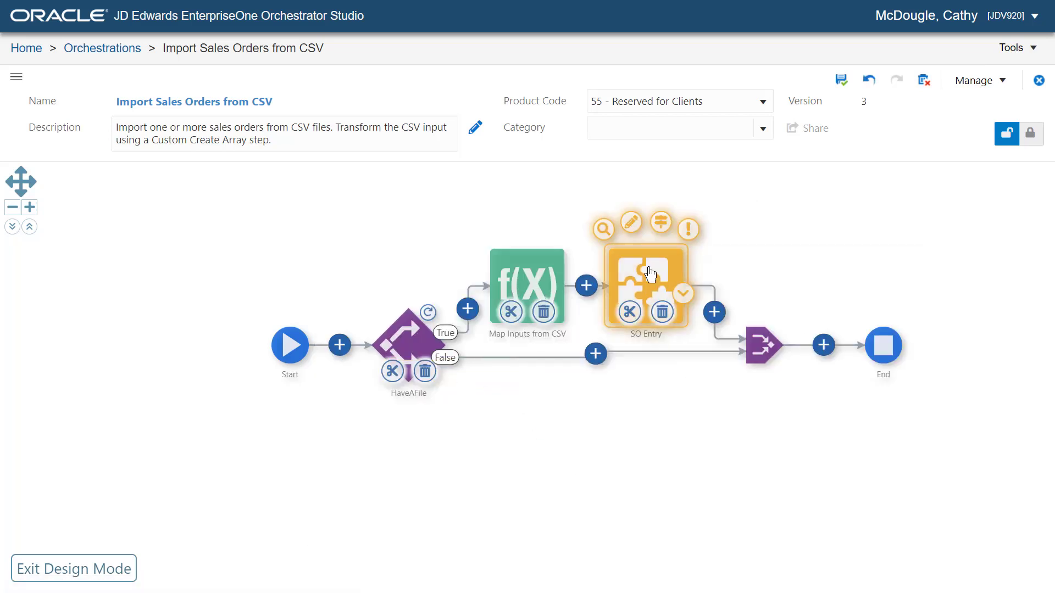
click(662, 224)
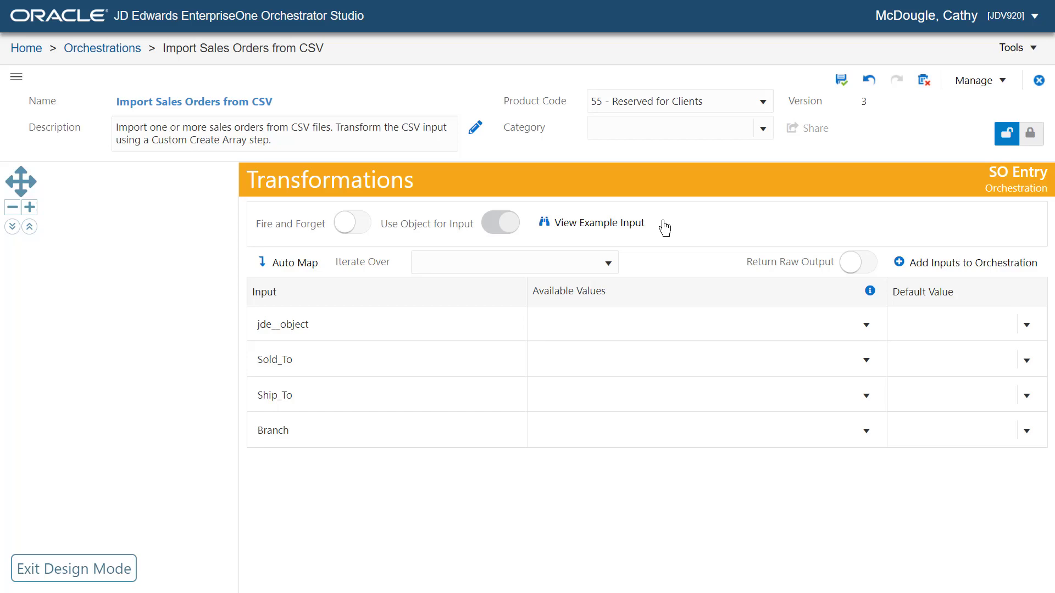
click(546, 262)
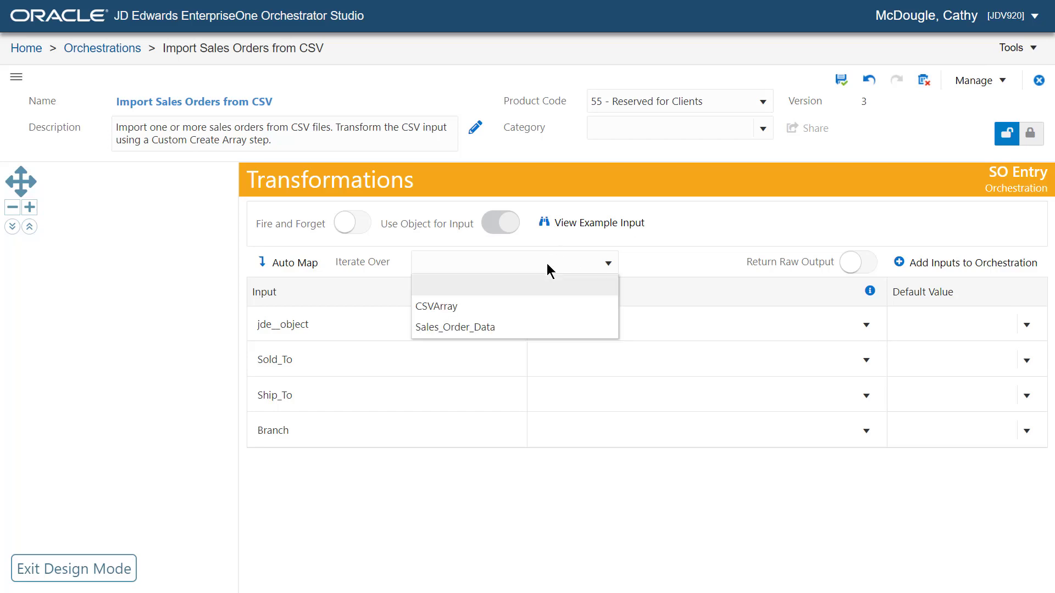
click(510, 327)
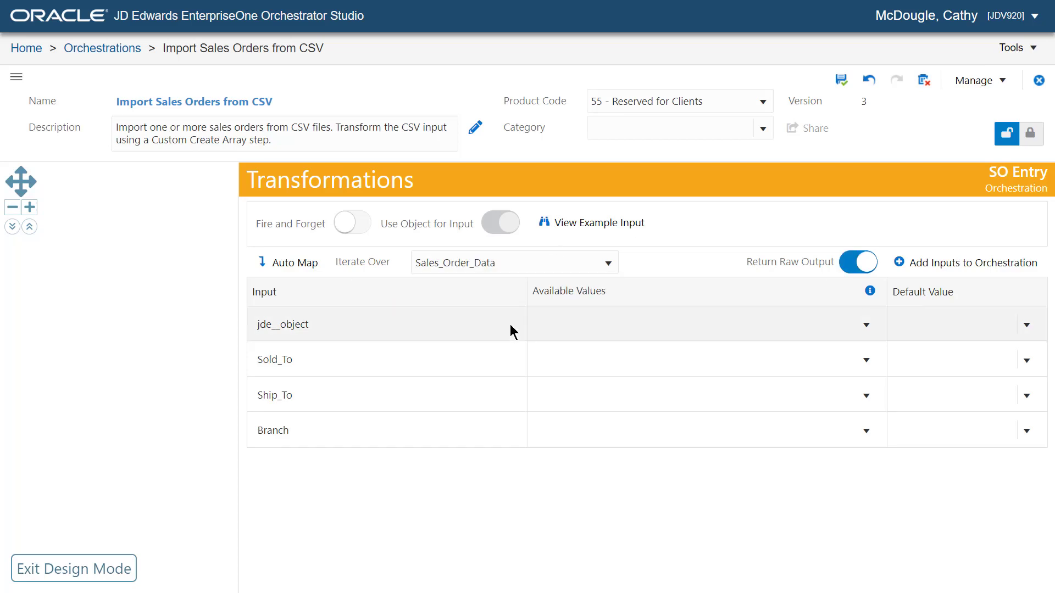
click(867, 324)
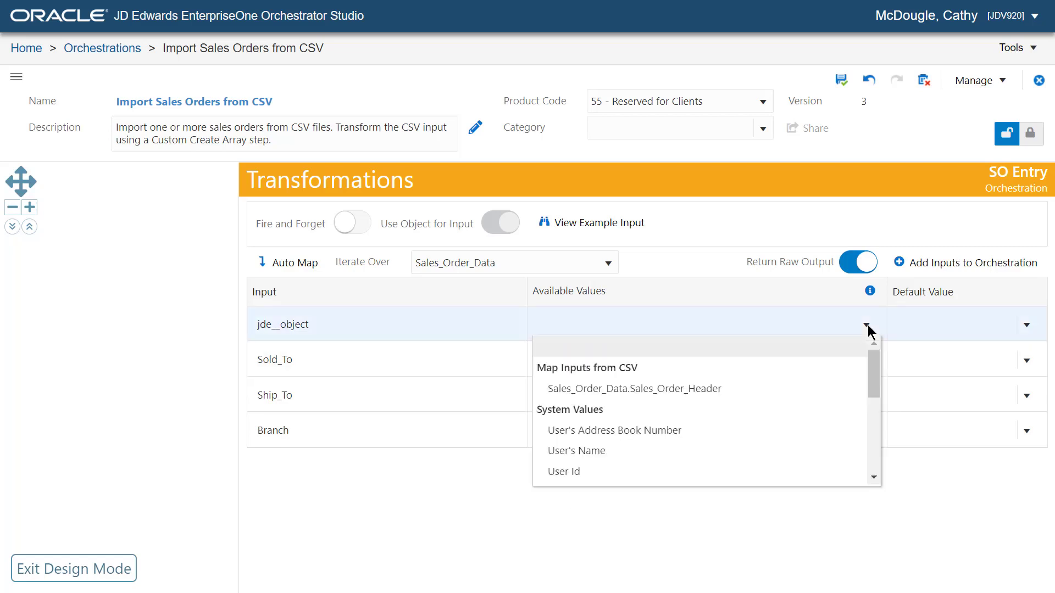
click(750, 387)
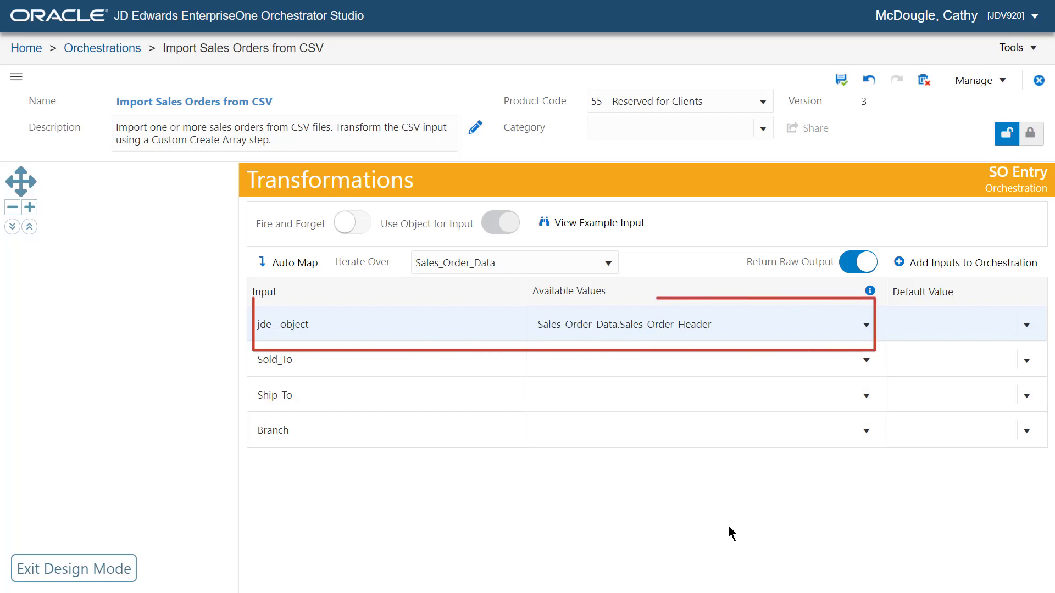
click(842, 80)
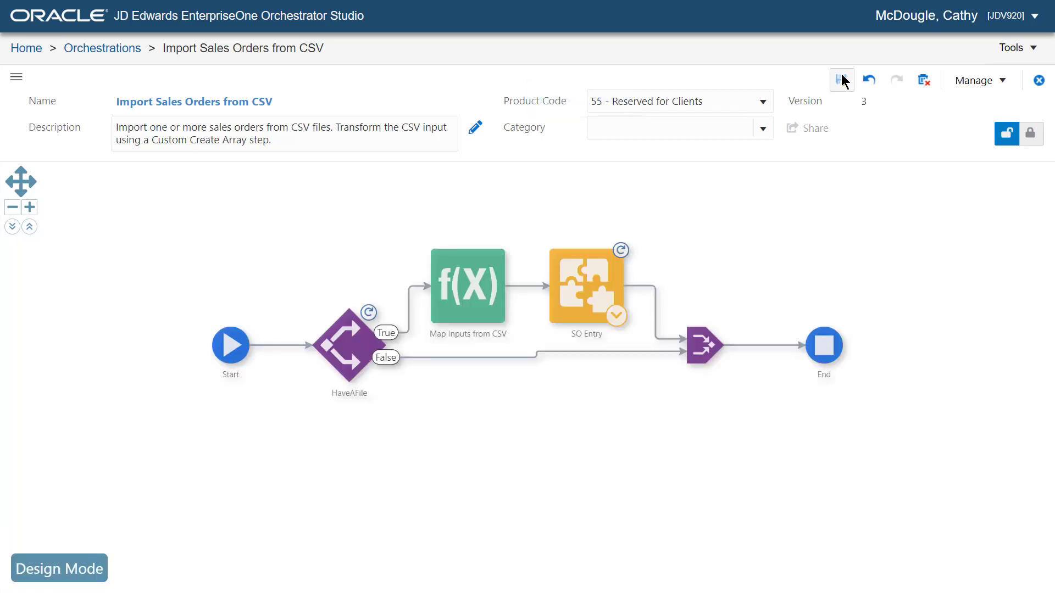
Select Previous Order, Previous Order Type and Previous Order Company as End-node outputs and save.
click(841, 81)
click(825, 352)
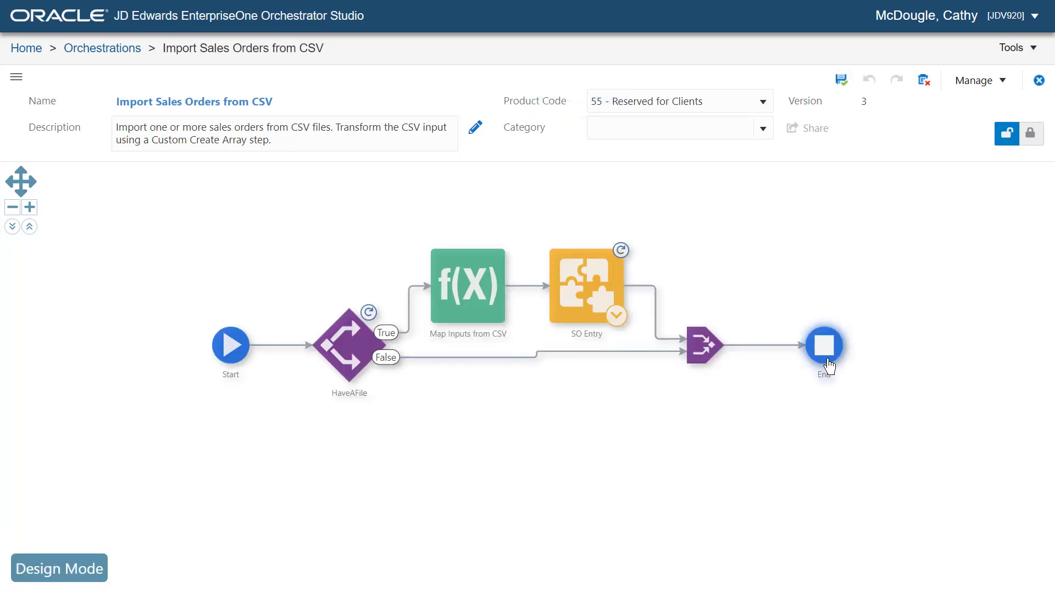
click(828, 299)
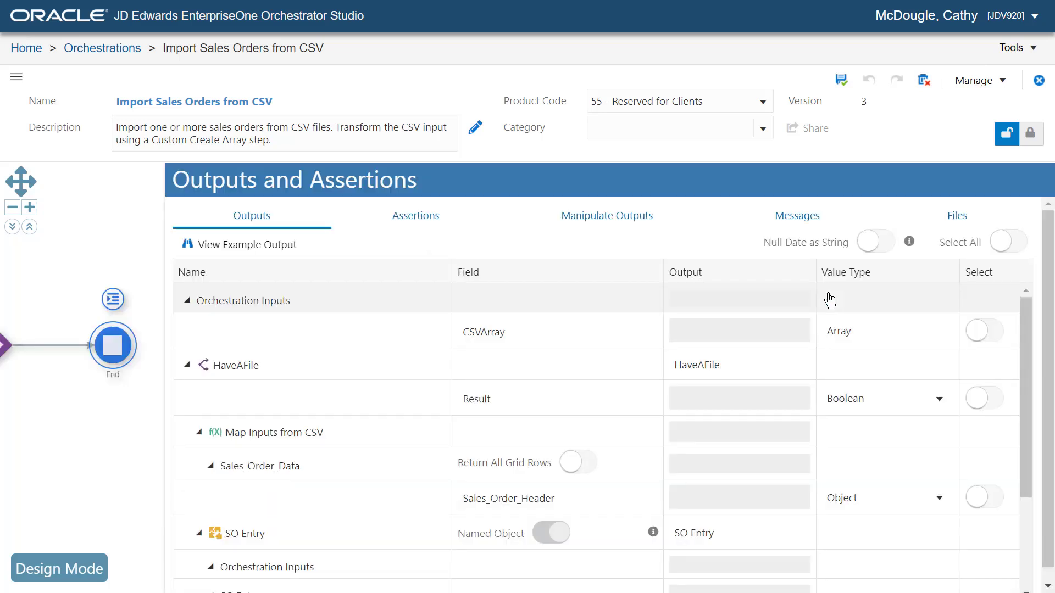
scroll(934, 385, down, 5)
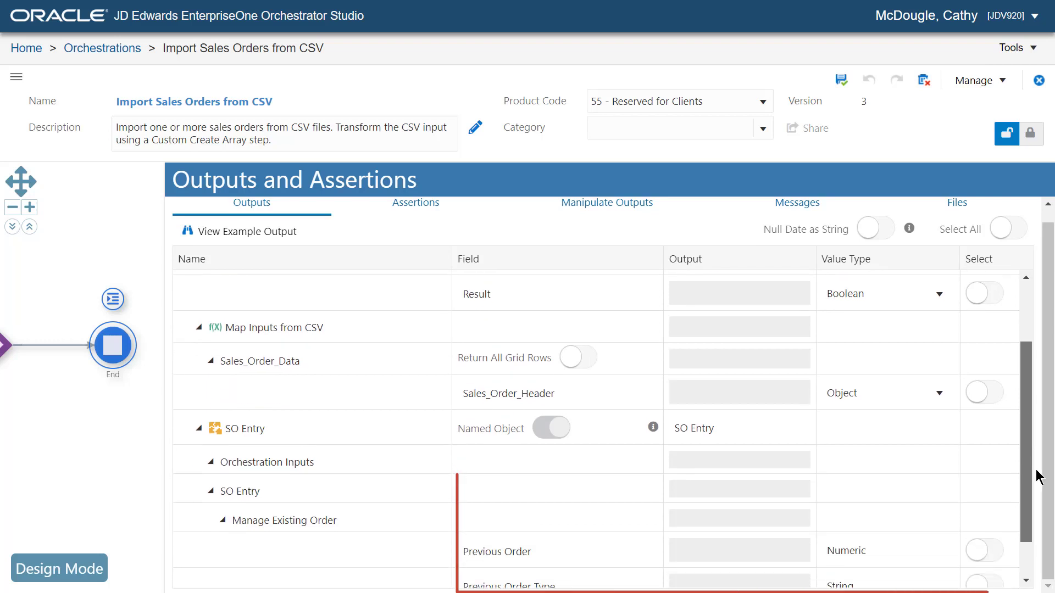
click(988, 503)
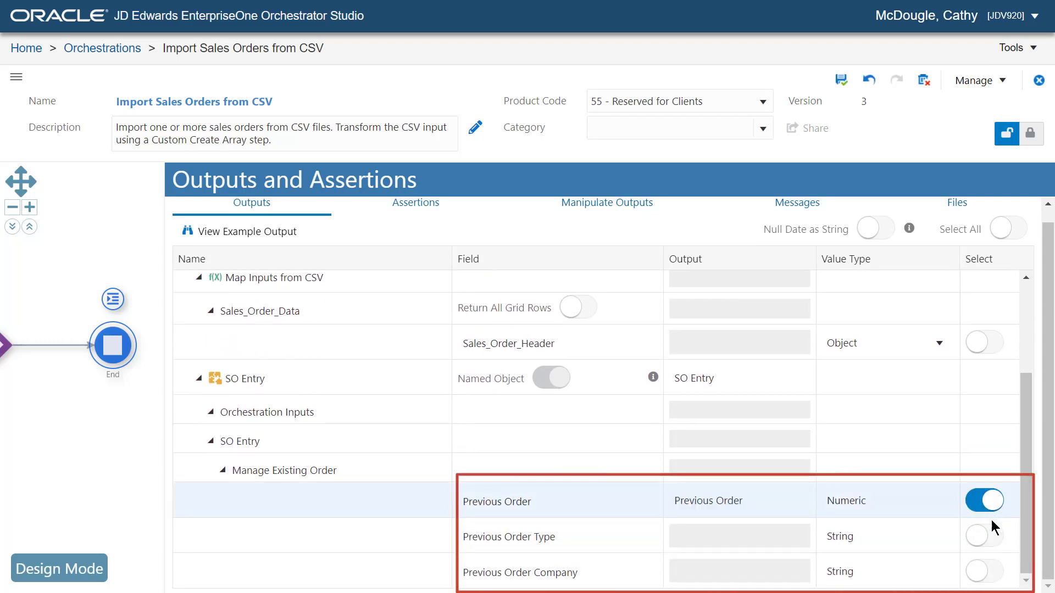
click(994, 534)
click(997, 572)
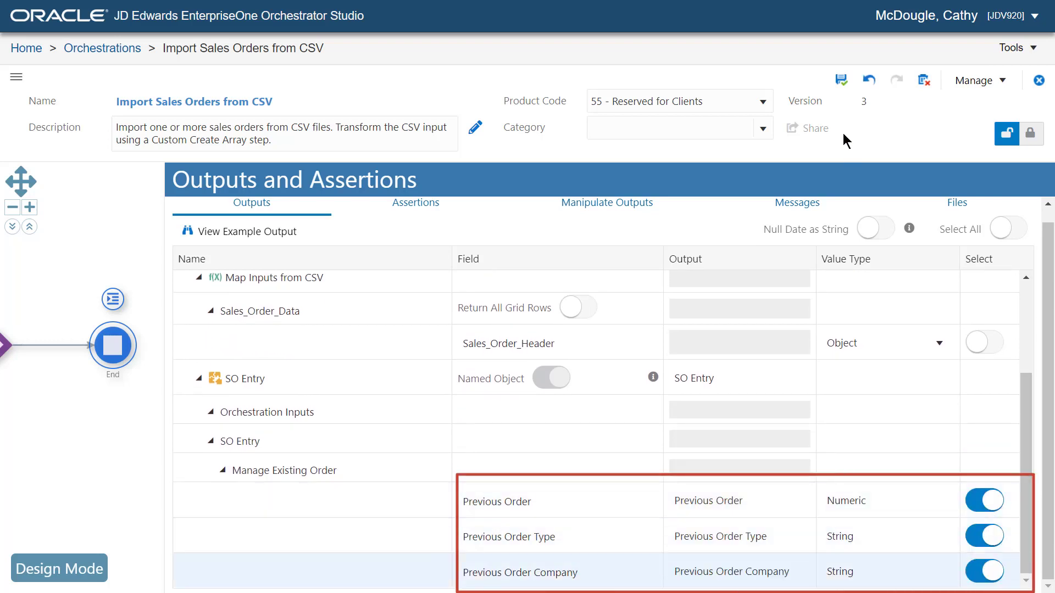
click(841, 79)
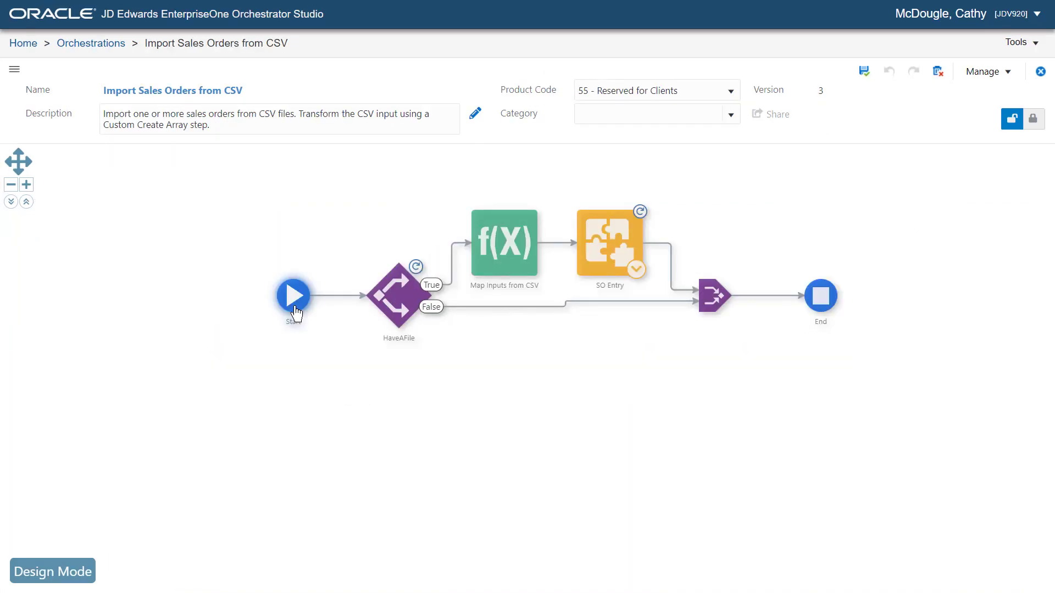
Test-run the orchestration with SODetail1.csv and SODetail2.csv attached, then close the results.
mouse_move(292, 311)
click(268, 265)
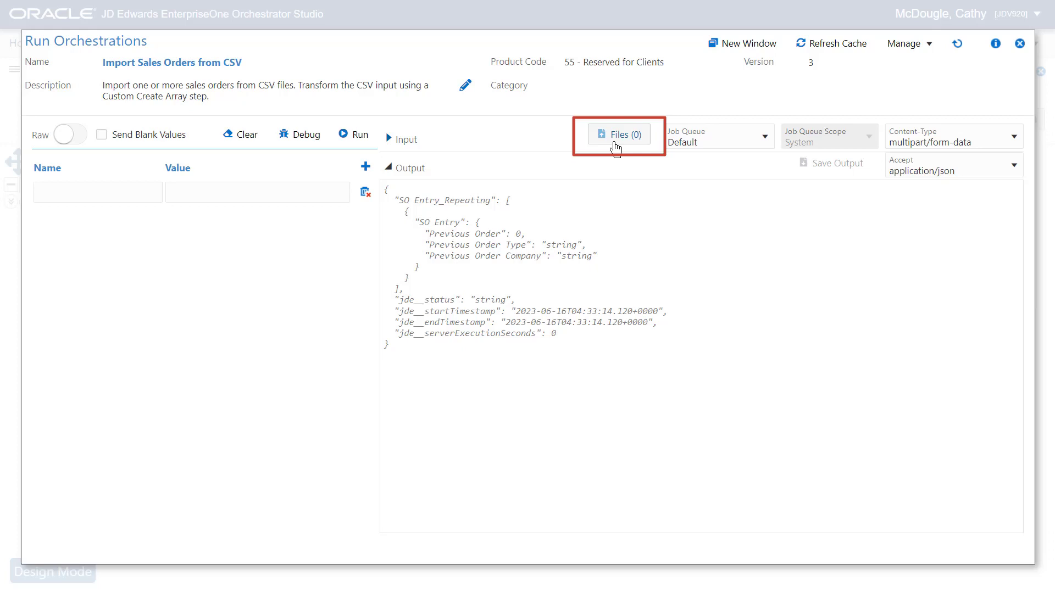
click(615, 145)
click(302, 223)
click(325, 136)
ctrl+click(323, 158)
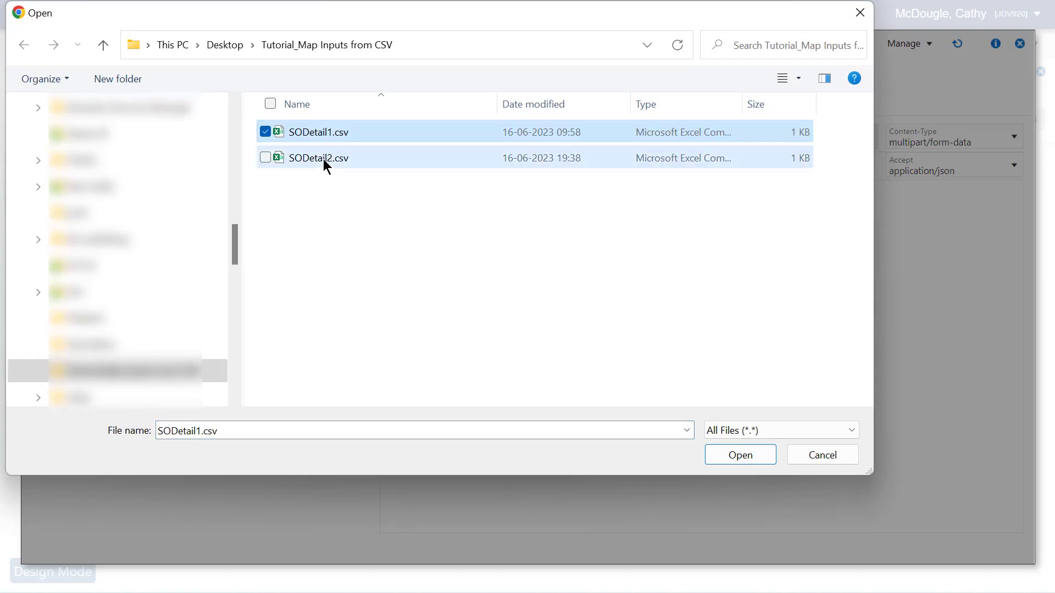
click(724, 456)
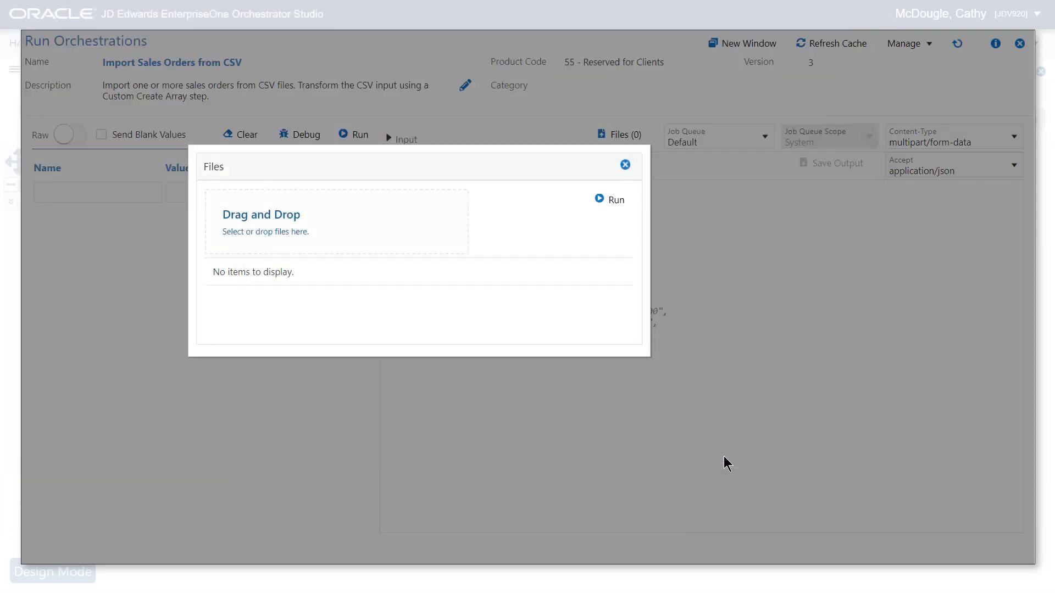
click(601, 202)
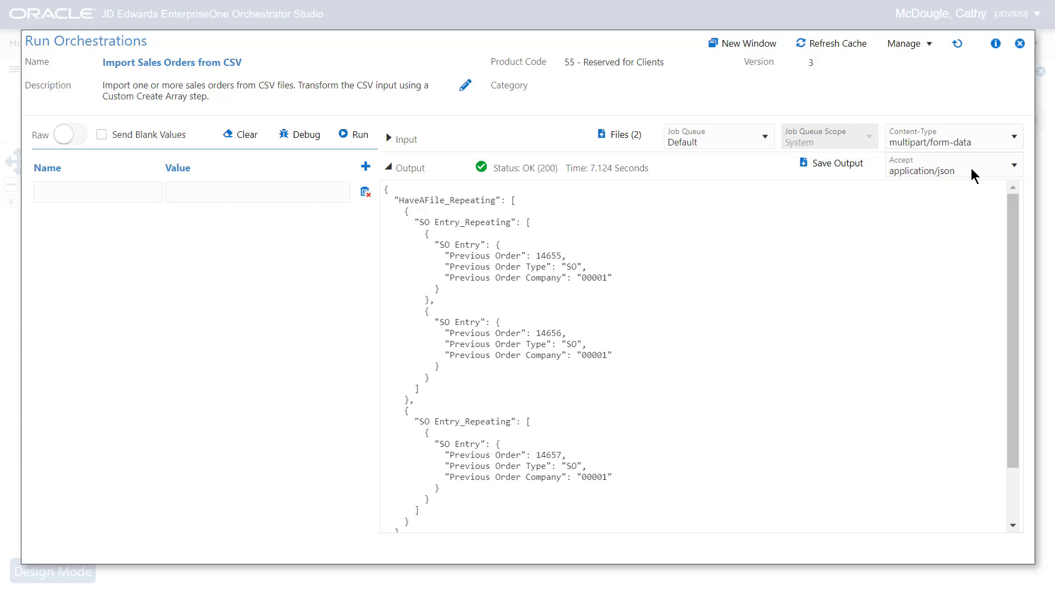
click(1019, 43)
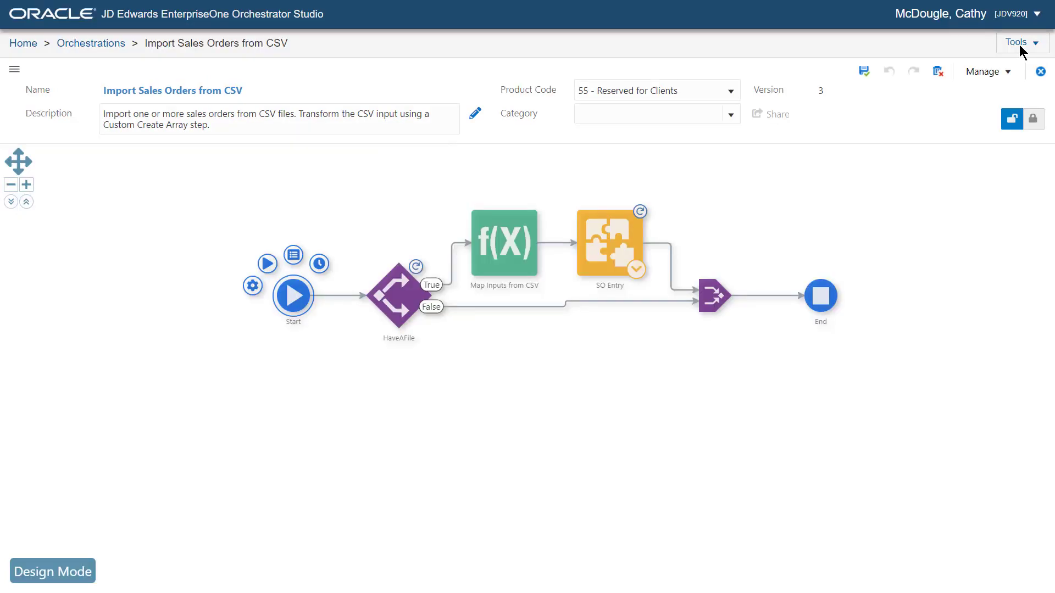
Open the Manage Existing Order application (P42101) in JD Edwards EnterpriseOne.
click(1035, 44)
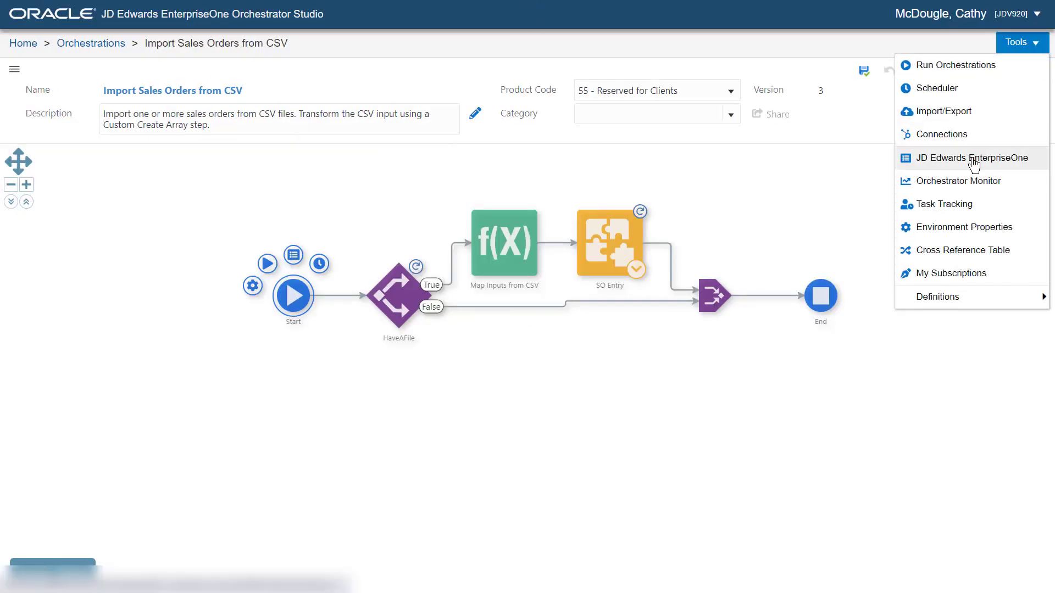
click(973, 164)
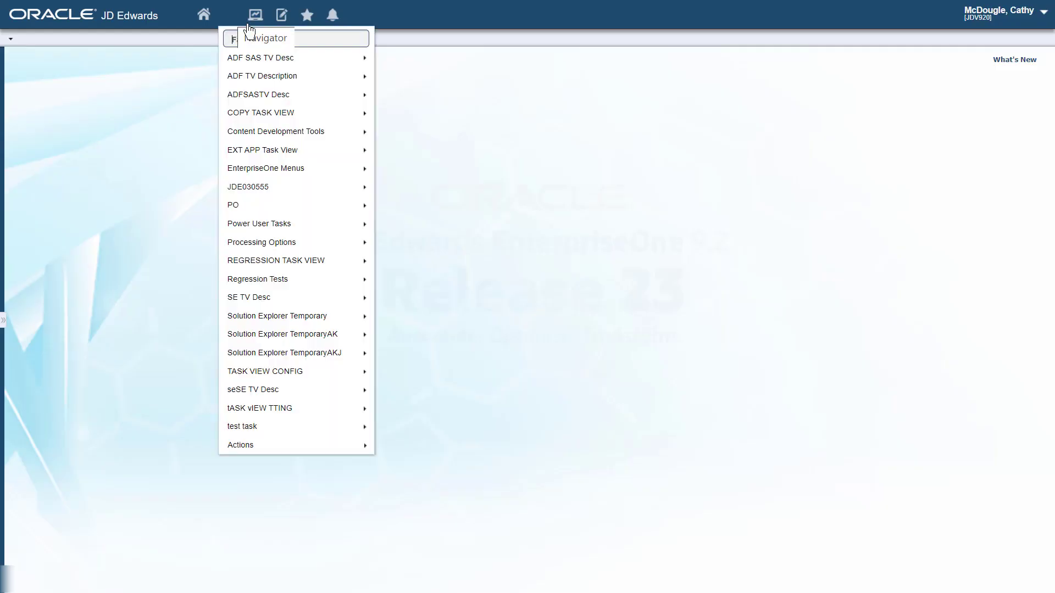
text(P42101)
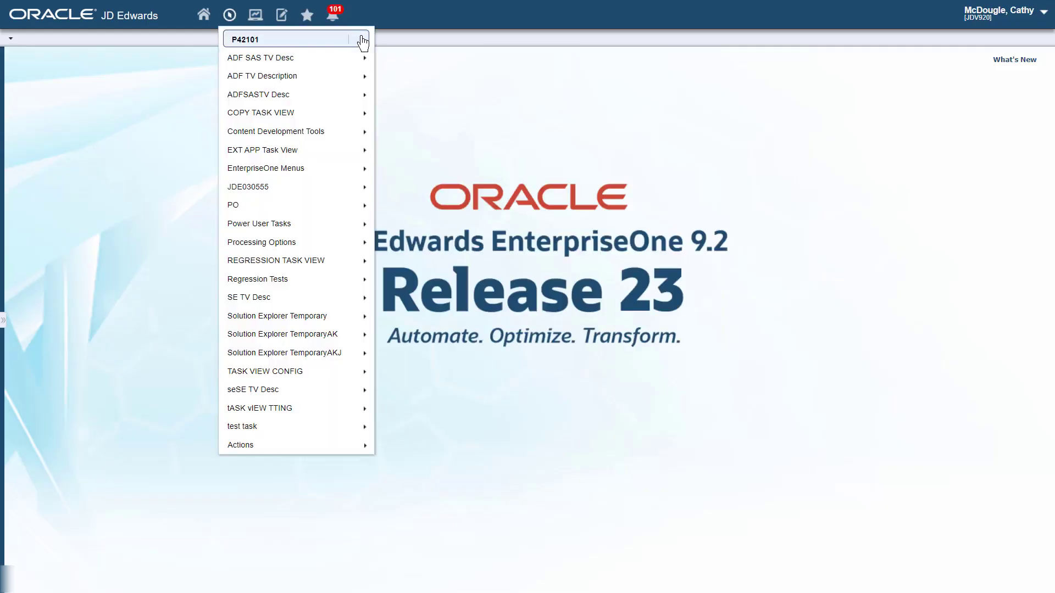
click(363, 40)
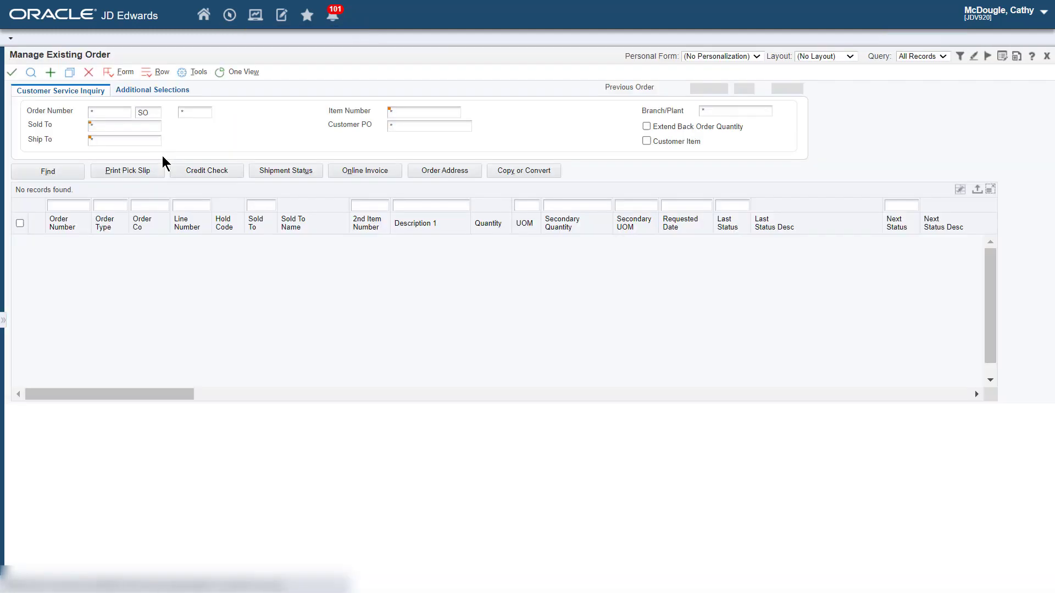
Look up the new sales orders 14655, 14656 and the third one by order number.
text(1)
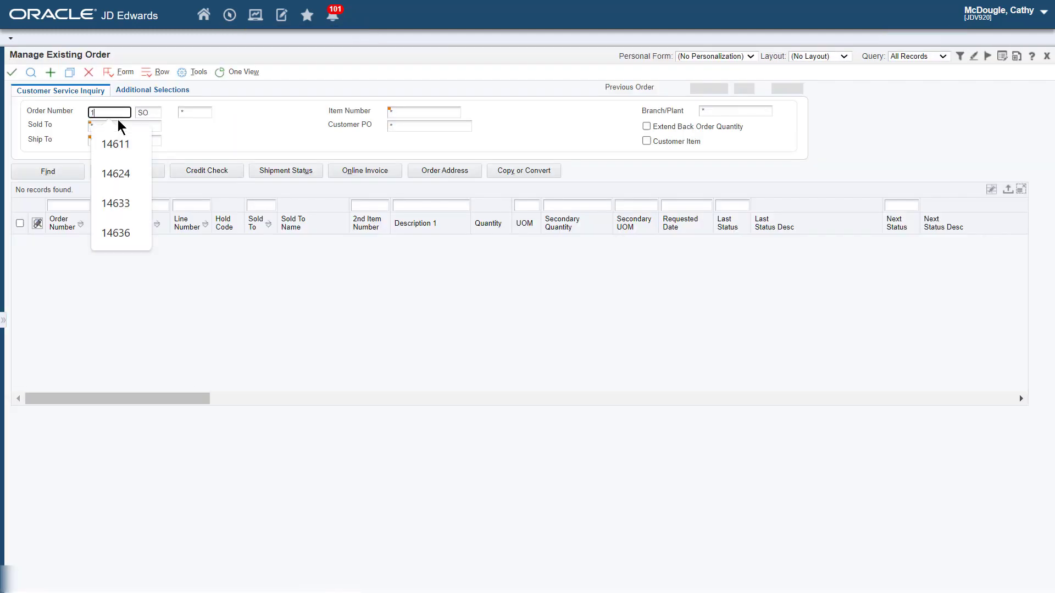
text(4655)
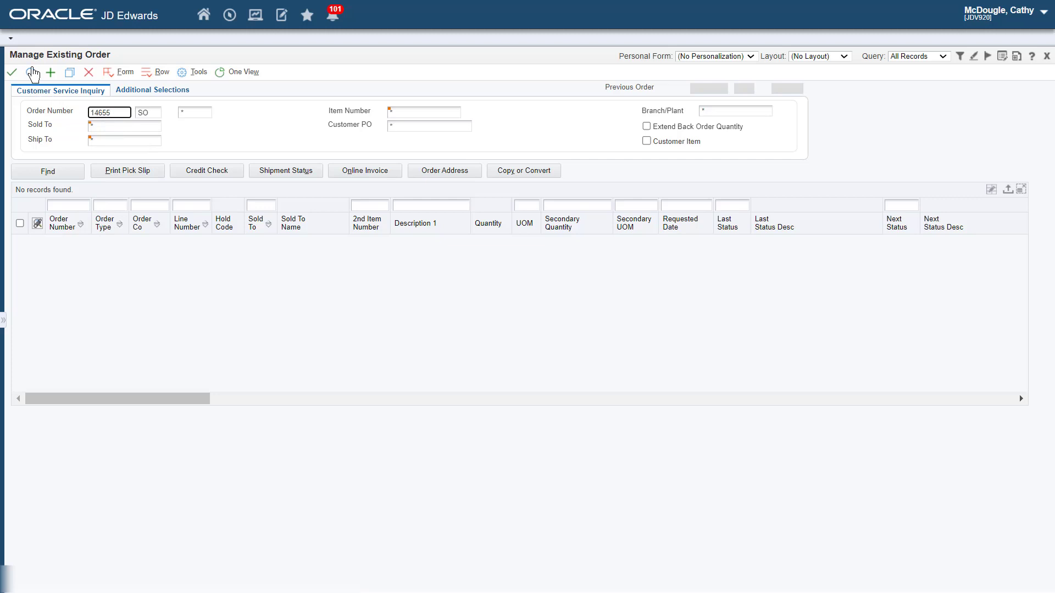
click(32, 69)
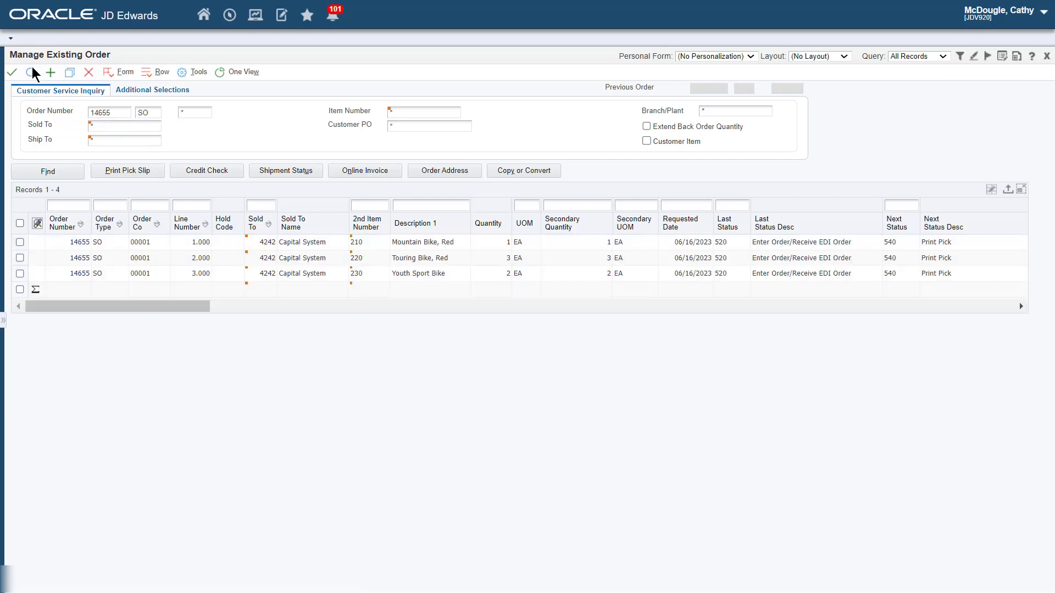
double_click(118, 113)
click(117, 112)
text(6)
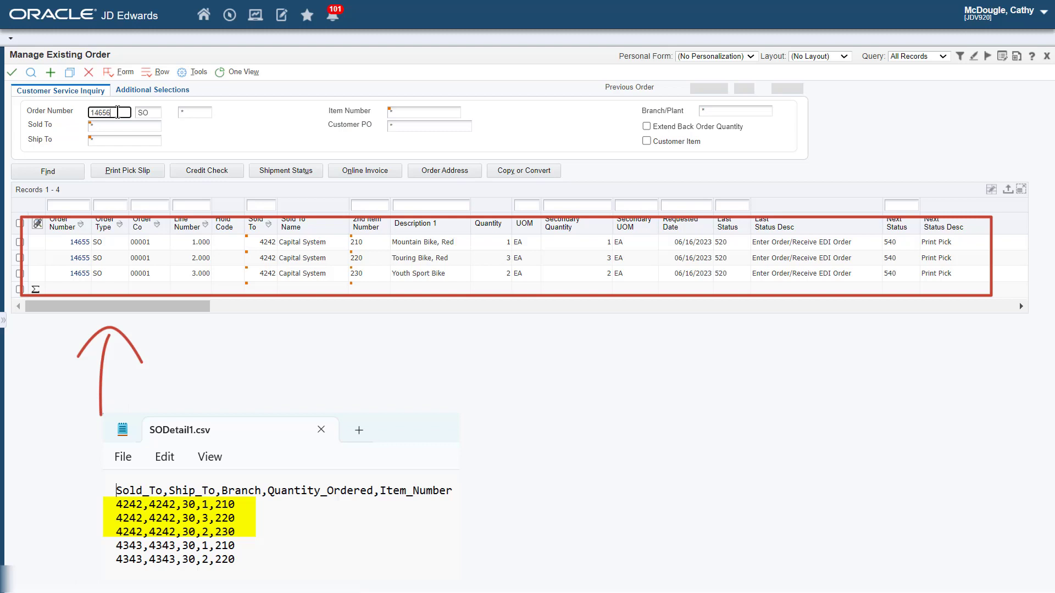
click(31, 72)
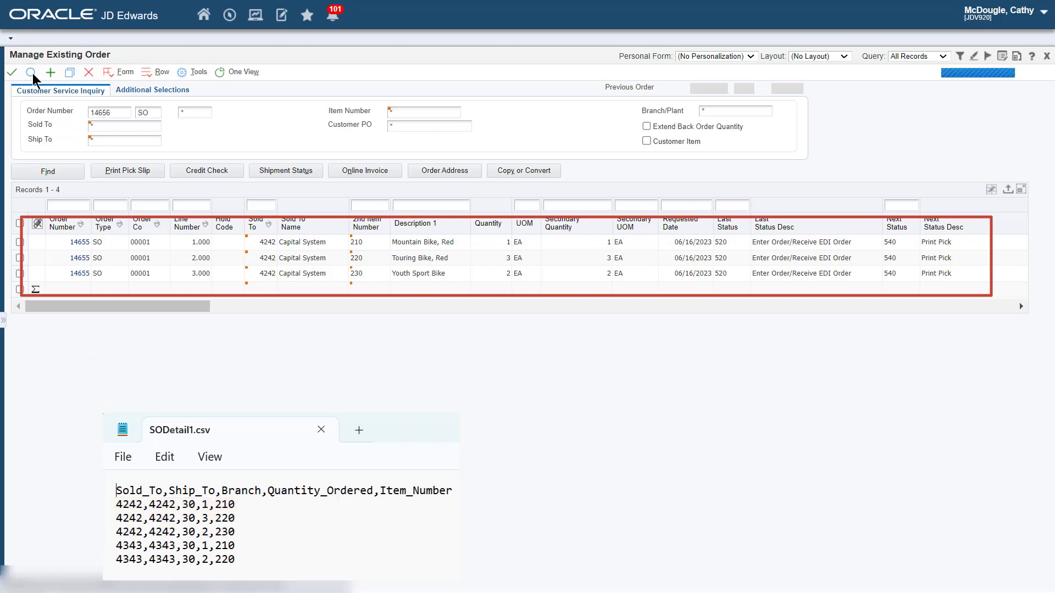
double_click(117, 112)
click(117, 115)
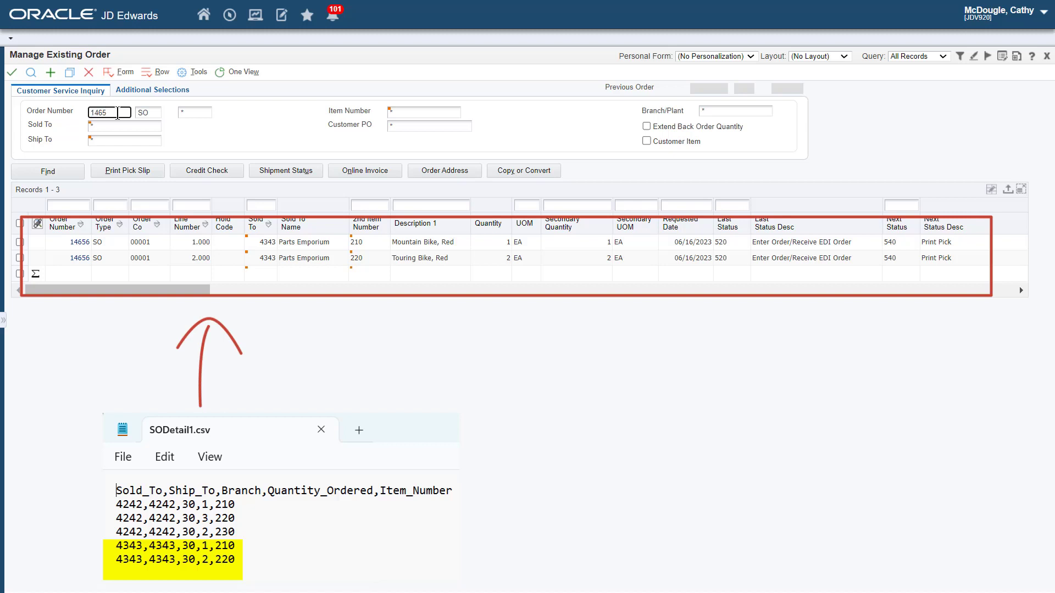
click(31, 72)
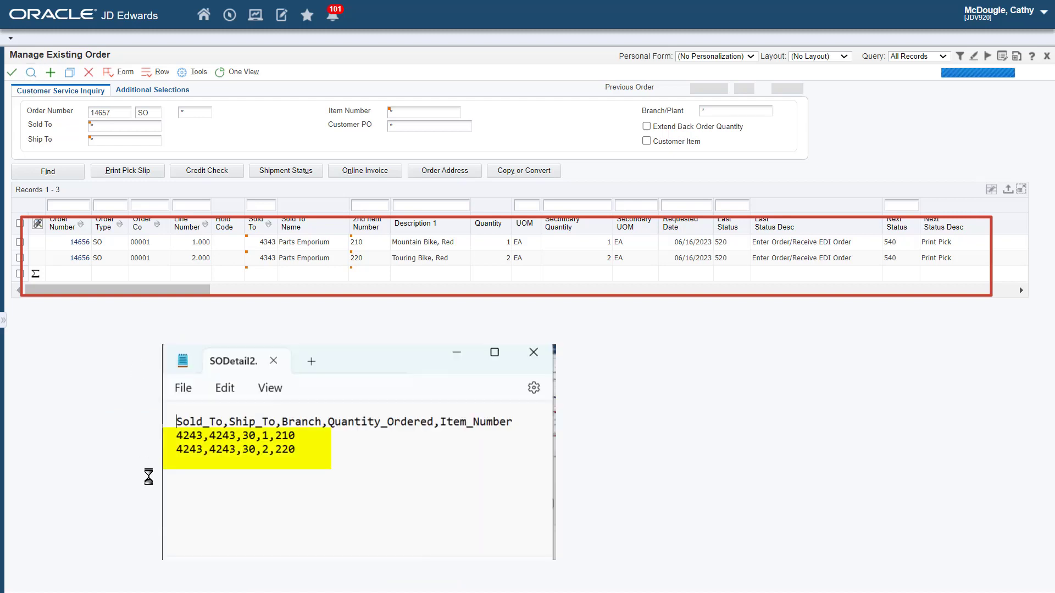